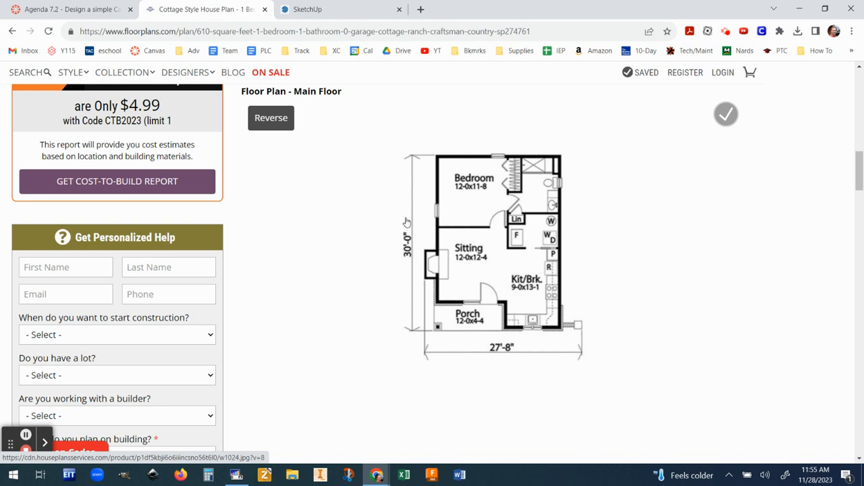
# - Enlarge the main floor plan drawing on the cottage plan page to view it, and close the enlarged view
pyautogui.click(497, 253)
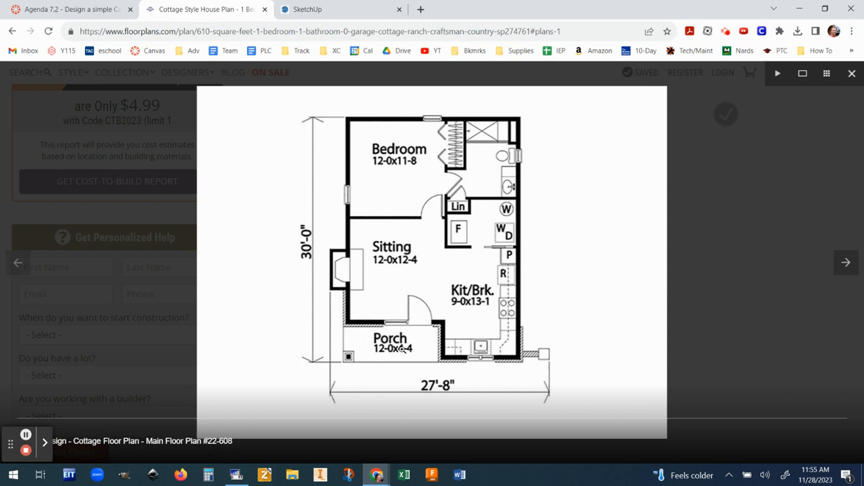
pyautogui.rightClick(436, 263)
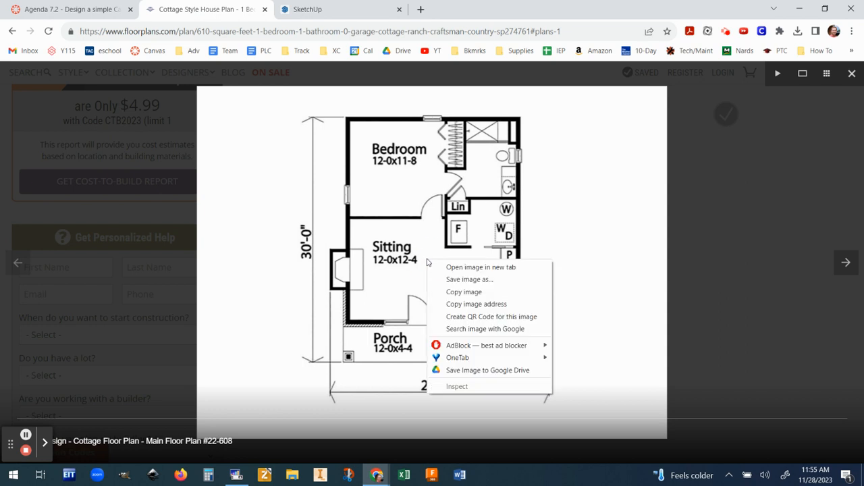
pyautogui.click(710, 247)
pyautogui.click(710, 247)
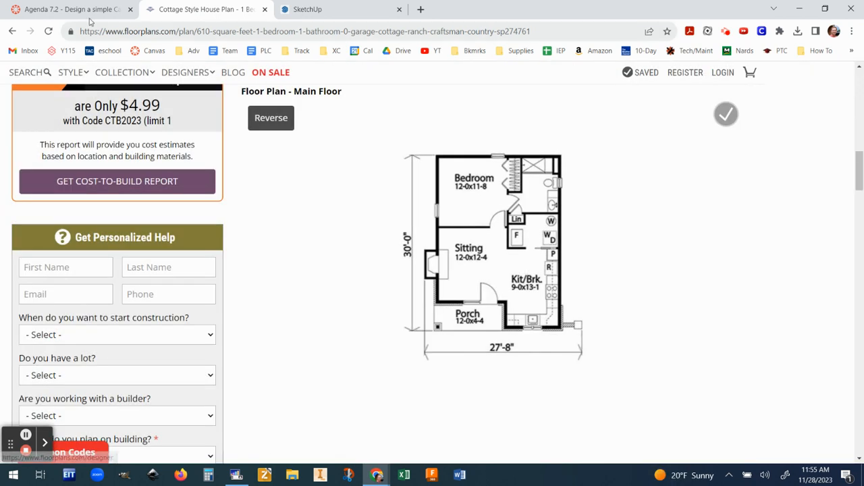
# - Open the floor plan image linked on the Agenda 7.2 page and save it to Downloads as SketchUp Cabin Project Image (2)
pyautogui.click(68, 10)
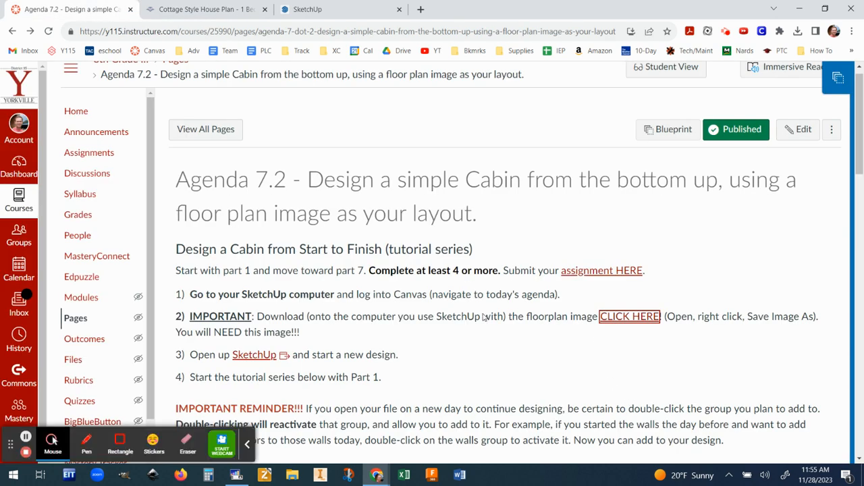
pyautogui.click(635, 318)
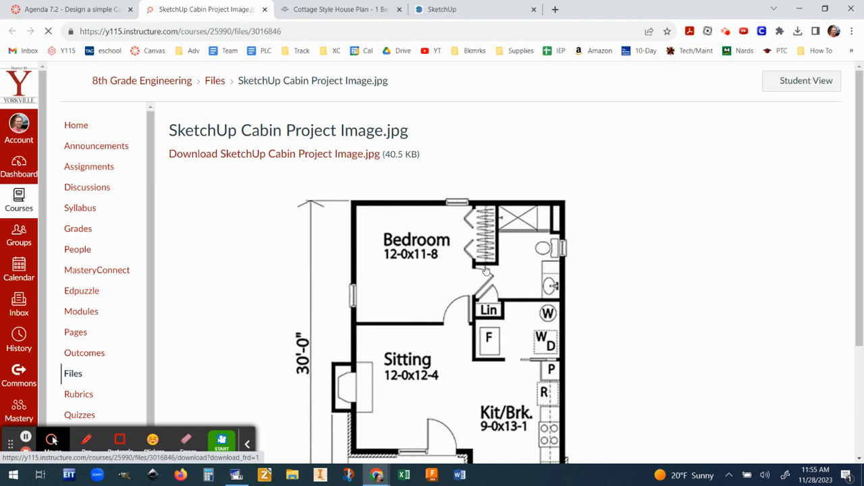
pyautogui.rightClick(453, 287)
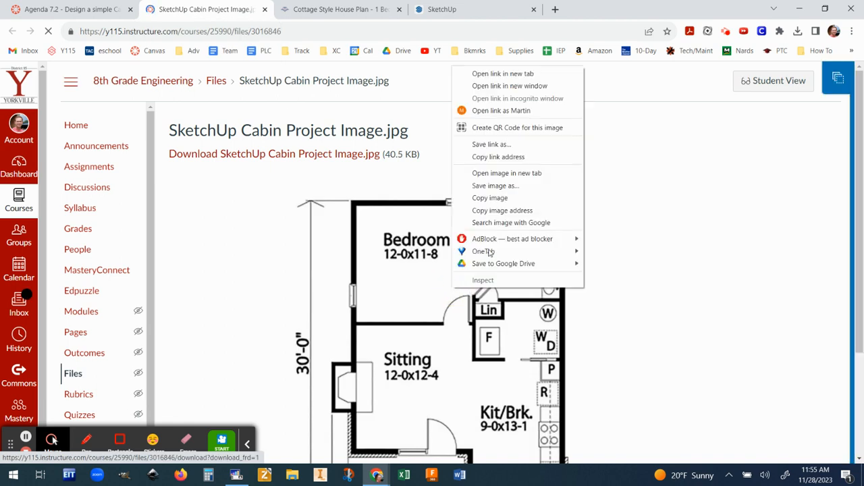
pyautogui.click(501, 189)
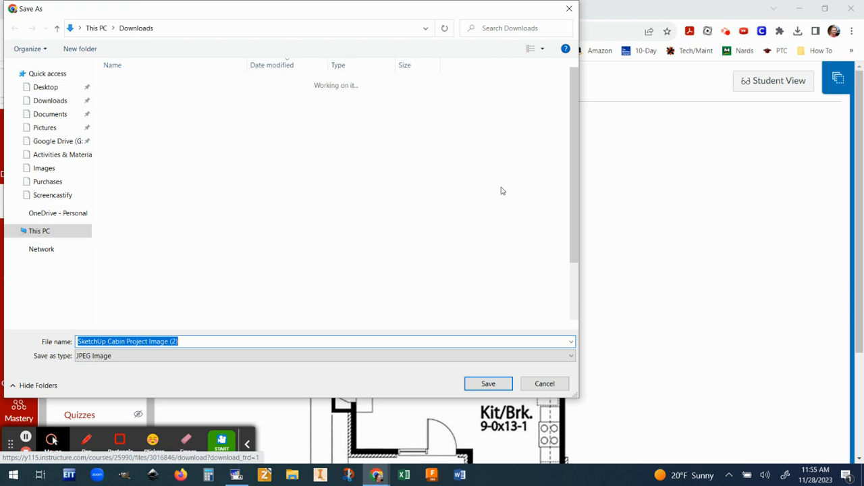
pyautogui.click(52, 101)
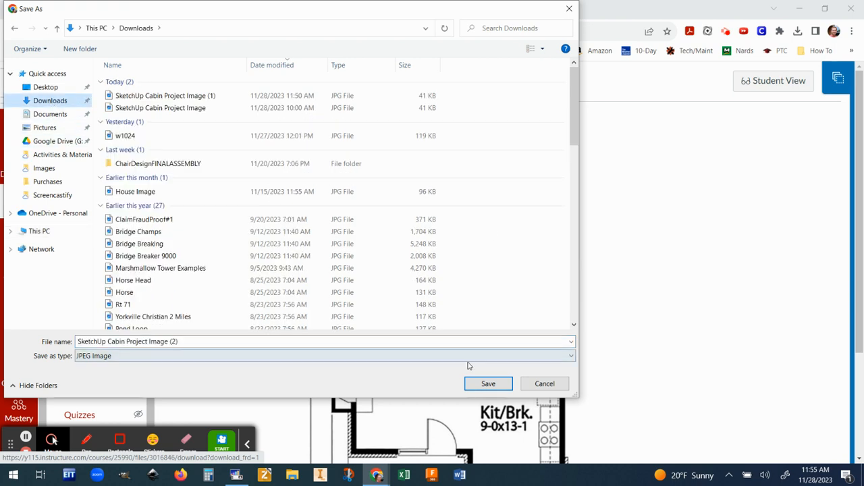
pyautogui.click(489, 385)
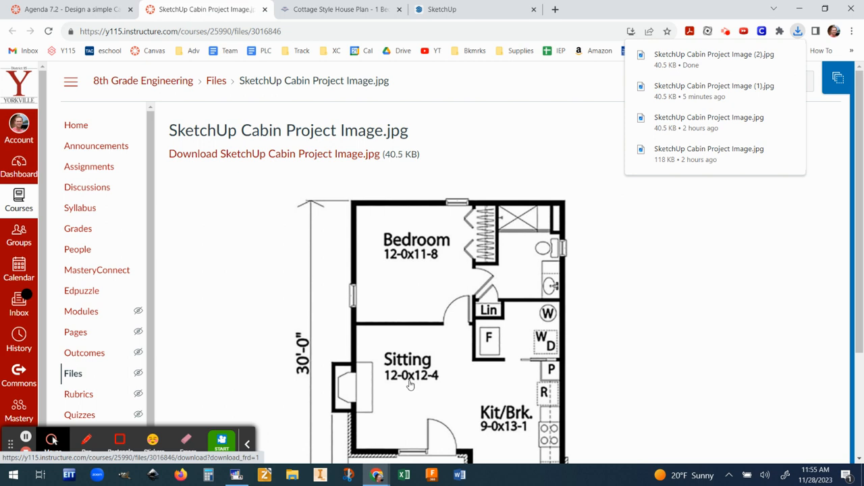
# - Close the floor plan image page, switch to SketchUp and create a new model
pyautogui.scroll(-1, 517, 319)
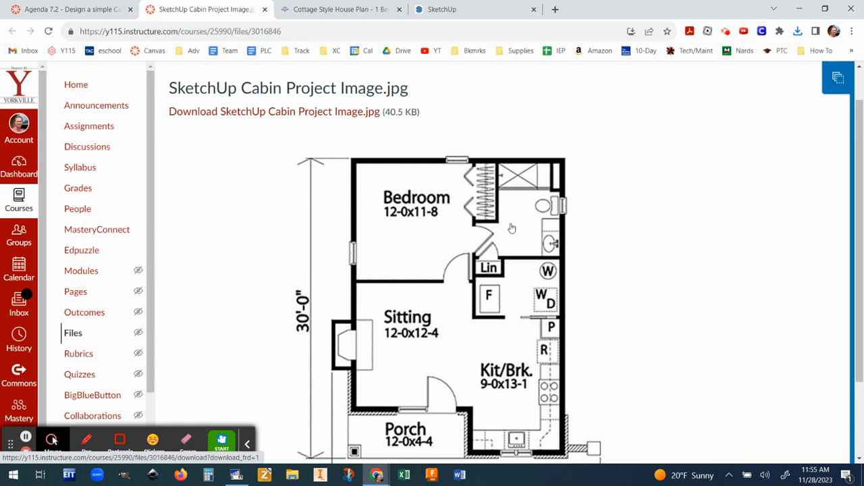
pyautogui.scroll(1, 511, 228)
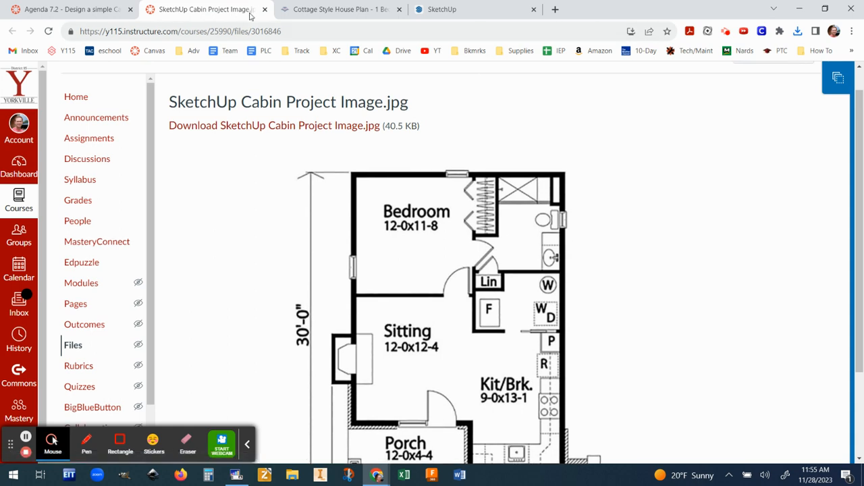
pyautogui.click(264, 9)
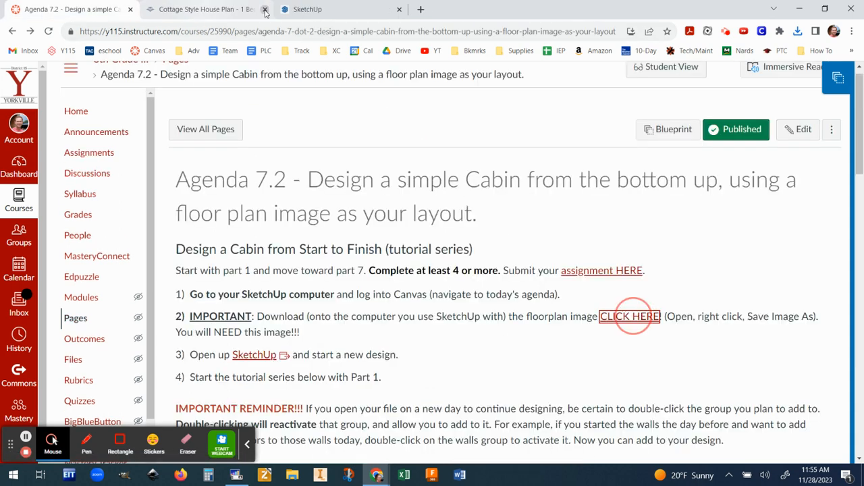
pyautogui.click(332, 11)
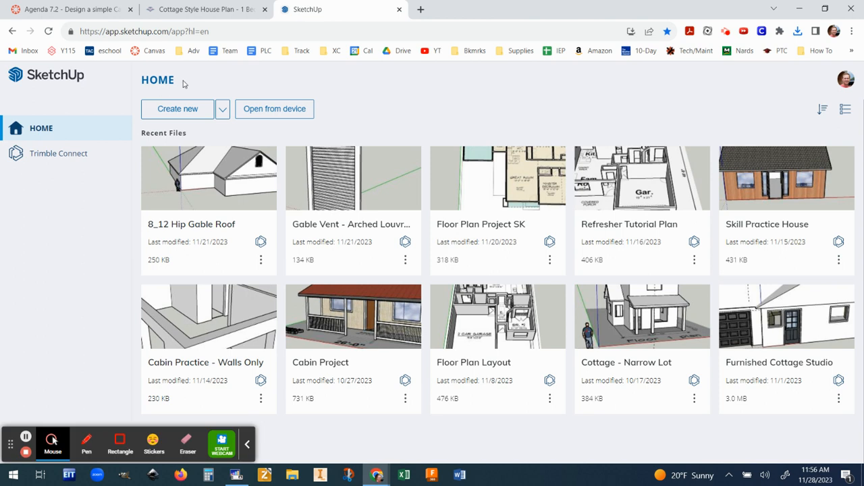
pyautogui.click(182, 112)
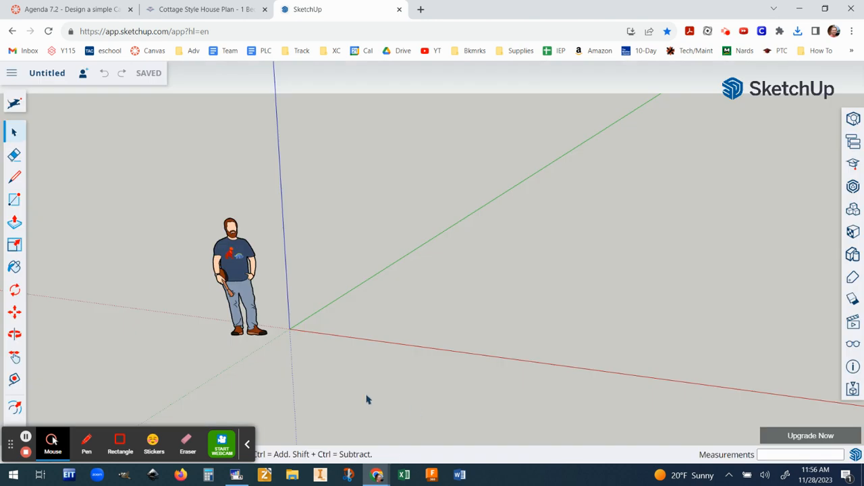
pyautogui.click(247, 444)
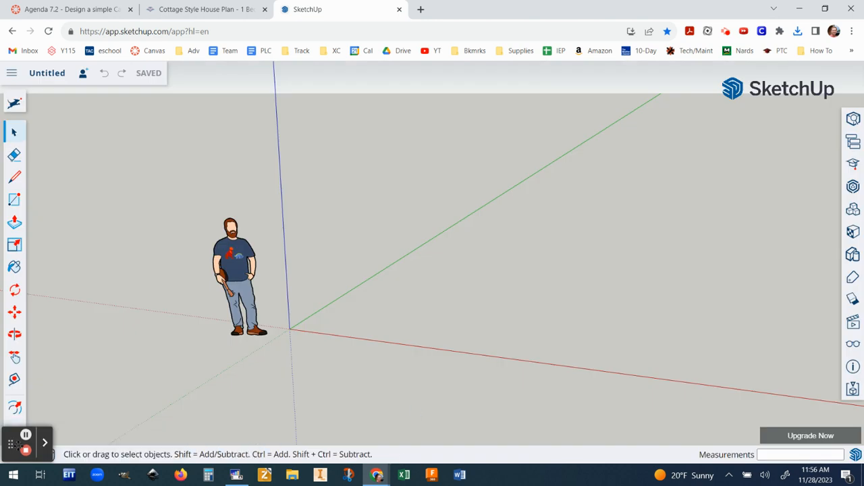
pyautogui.moveTo(11, 444)
pyautogui.mouseDown()
pyautogui.moveTo(330, 334)
pyautogui.moveTo(763, 90)
pyautogui.moveTo(640, 79)
pyautogui.moveTo(614, 86)
pyautogui.mouseUp()
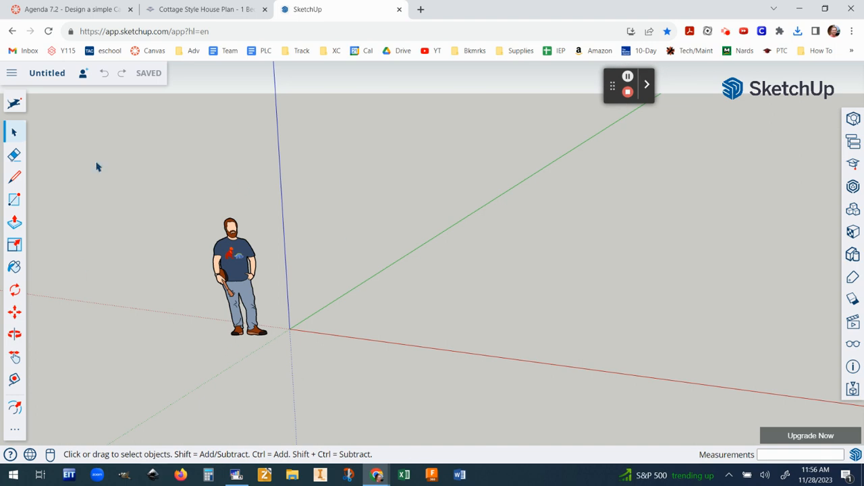
# - Save the new model in the SketchUp project as Practice Cabin Project
pyautogui.click(10, 76)
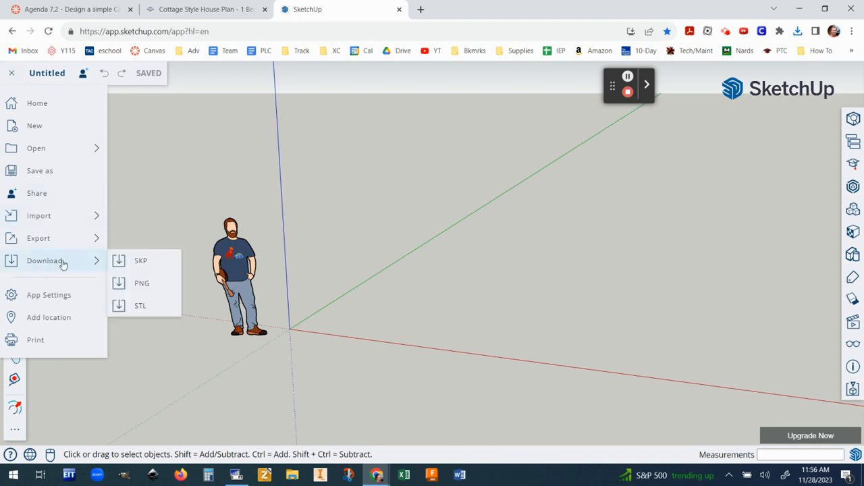
pyautogui.click(78, 170)
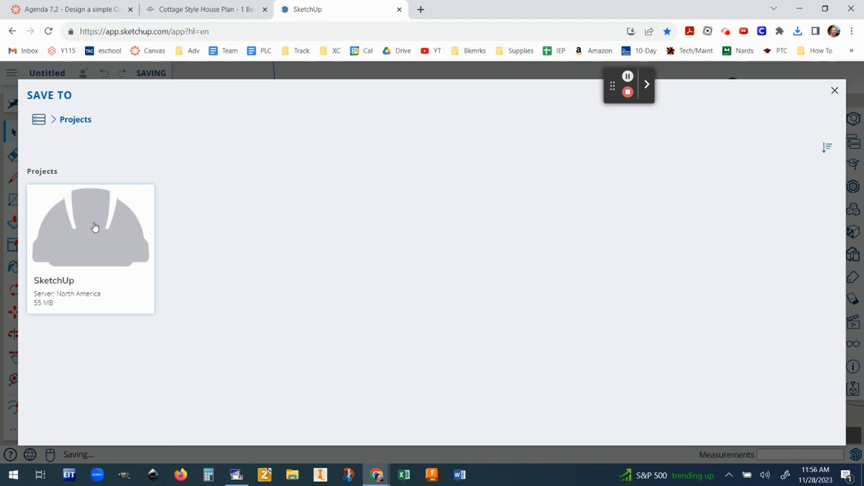
pyautogui.click(78, 229)
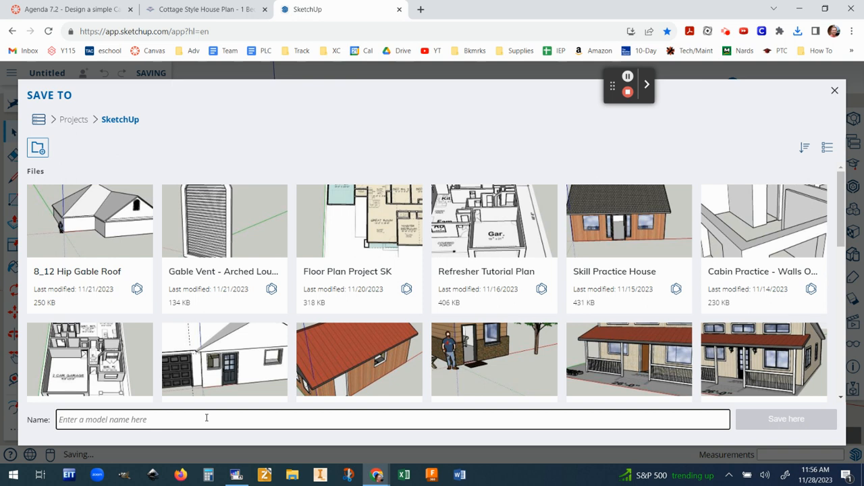
pyautogui.write('Prace')
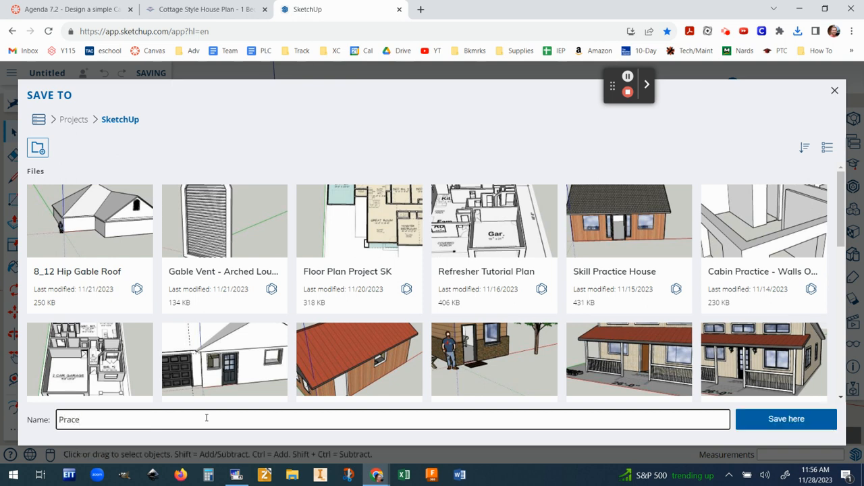
pyautogui.press('BackSpace')
pyautogui.write('tice Cabin Project')
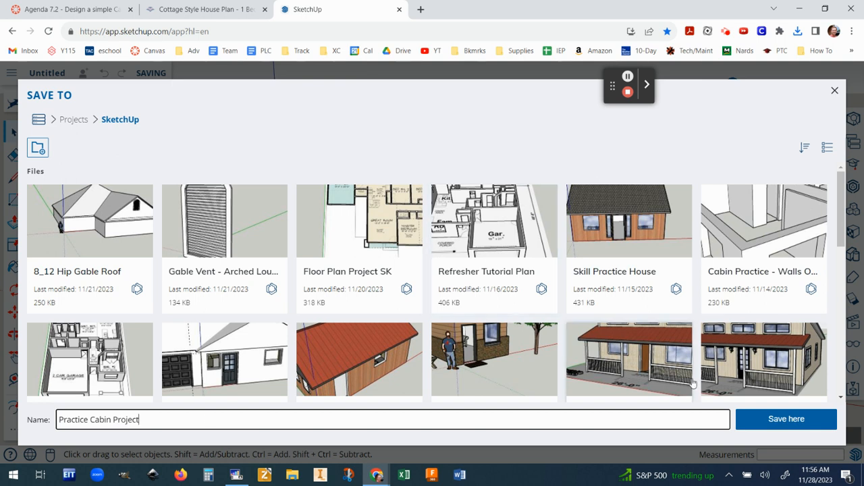
pyautogui.click(772, 421)
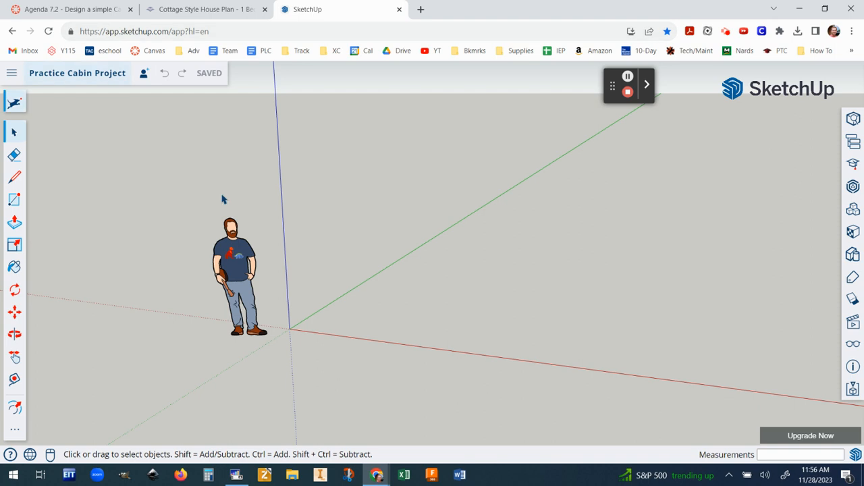
# - Try importing SketchUp Cabin Project Image (2).jpg from Downloads as an image dropped at the origin, and undo the placement
pyautogui.click(12, 76)
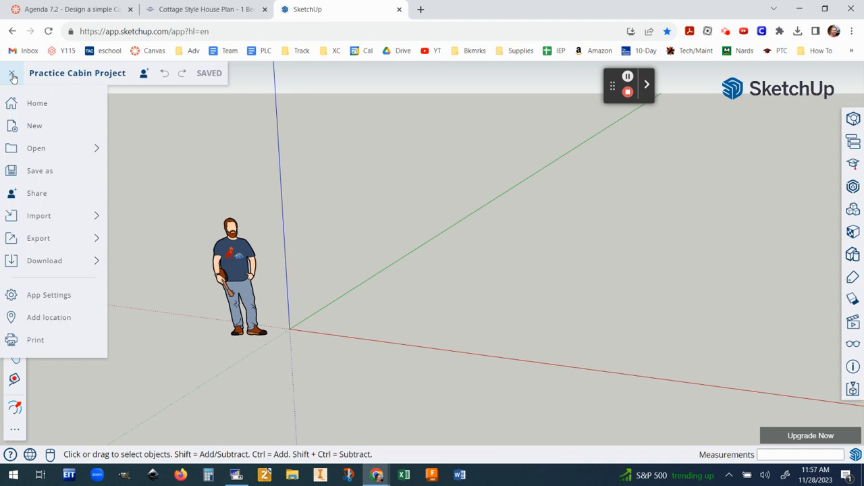
pyautogui.click(68, 220)
pyautogui.click(160, 220)
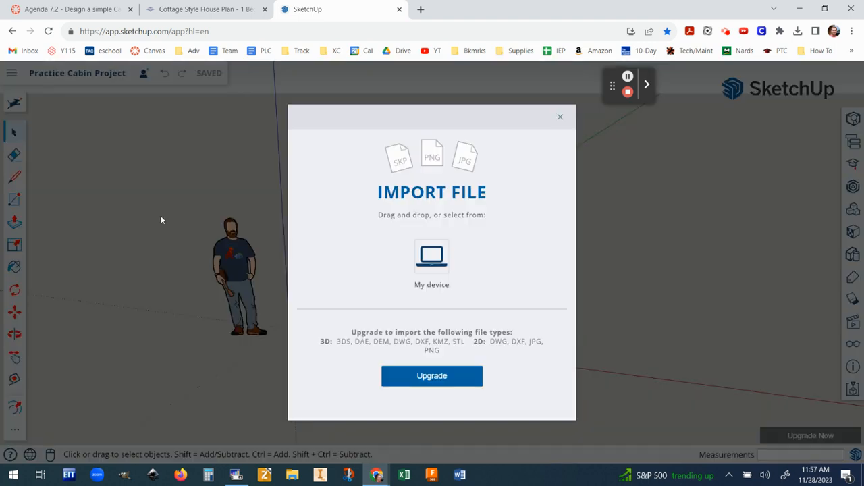
pyautogui.click(437, 264)
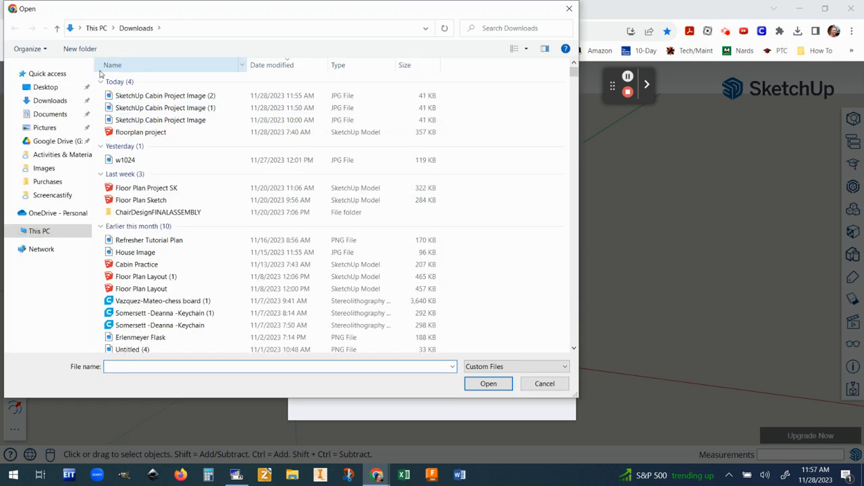
pyautogui.click(50, 104)
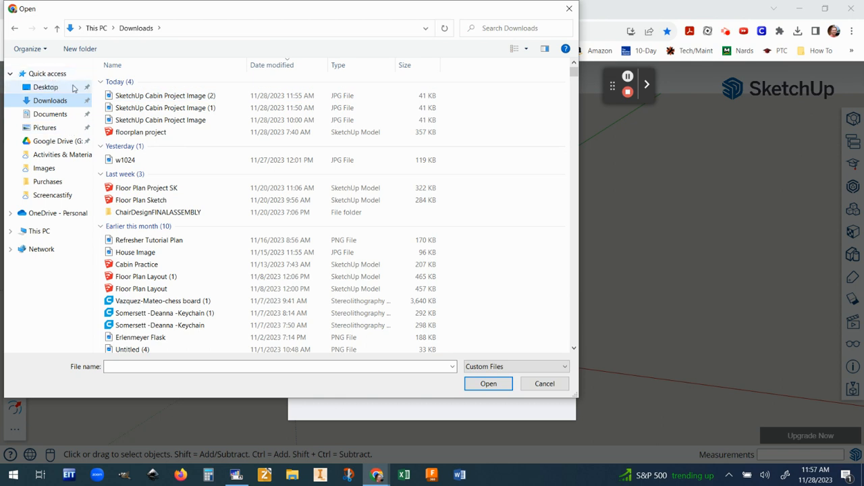
pyautogui.click(158, 99)
pyautogui.click(495, 383)
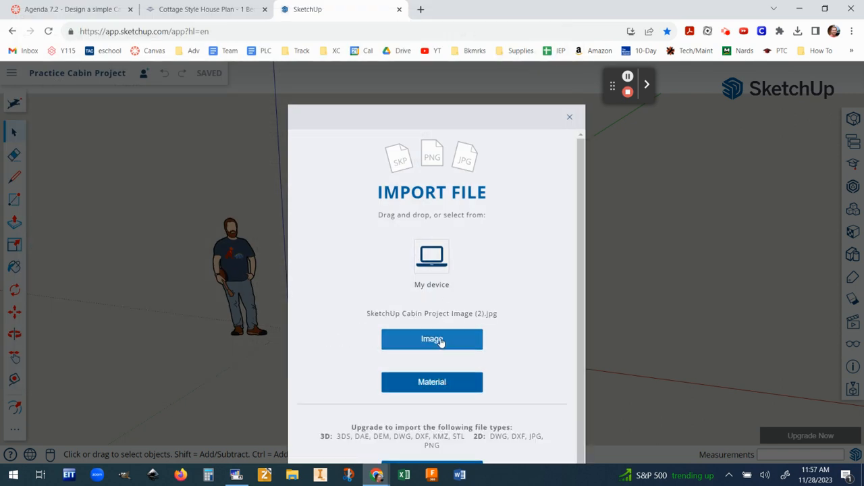
pyautogui.click(433, 339)
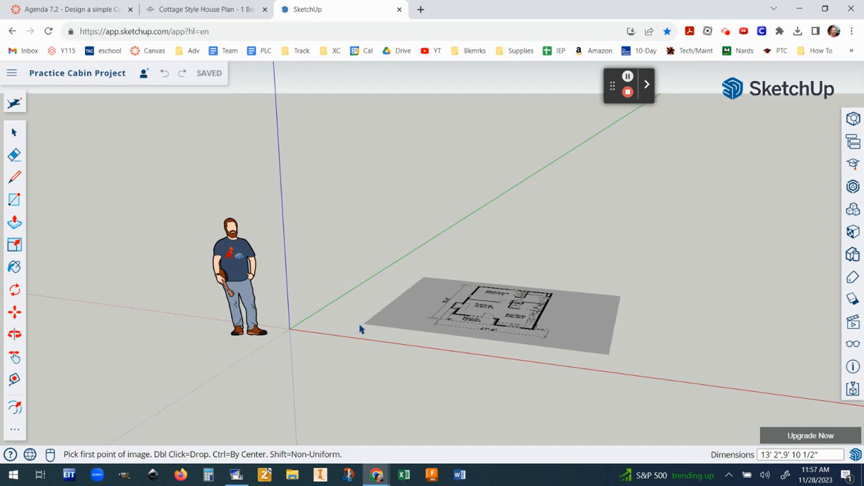
pyautogui.doubleClick(290, 331)
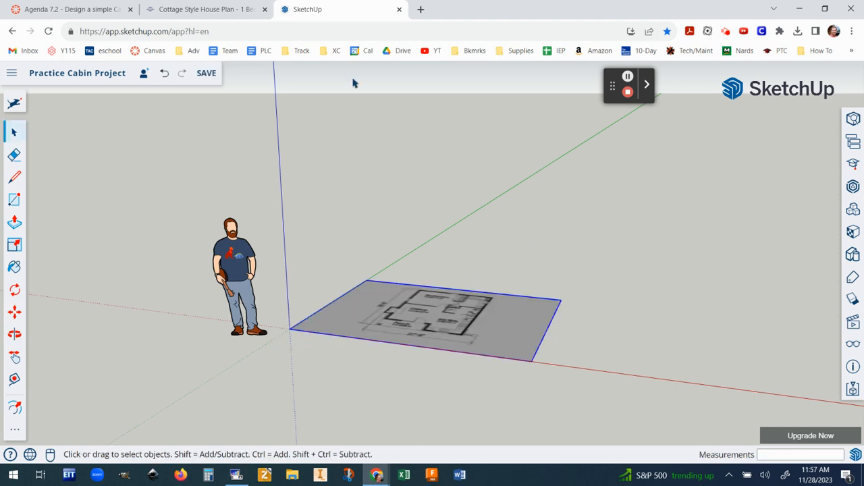
pyautogui.click(165, 74)
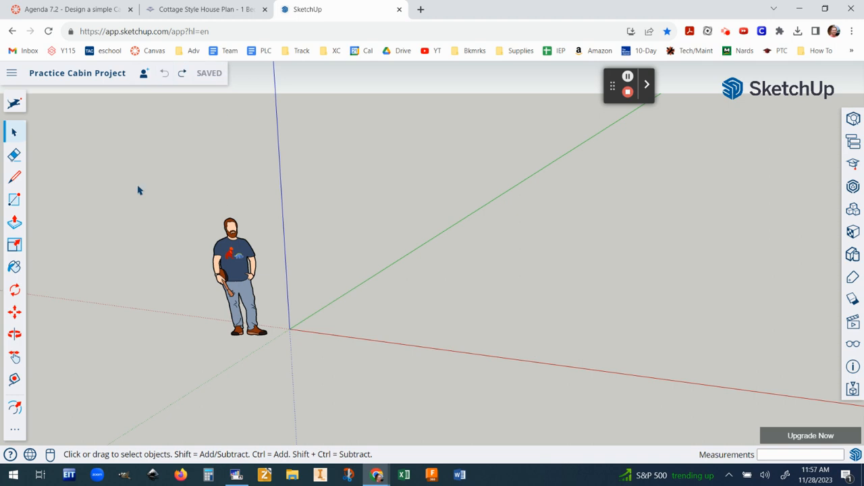
# - Import SketchUp Cabin Project Image (2) from Downloads as an image, placed flat from the origin at about 59' high
pyautogui.click(12, 74)
pyautogui.moveTo(66, 223)
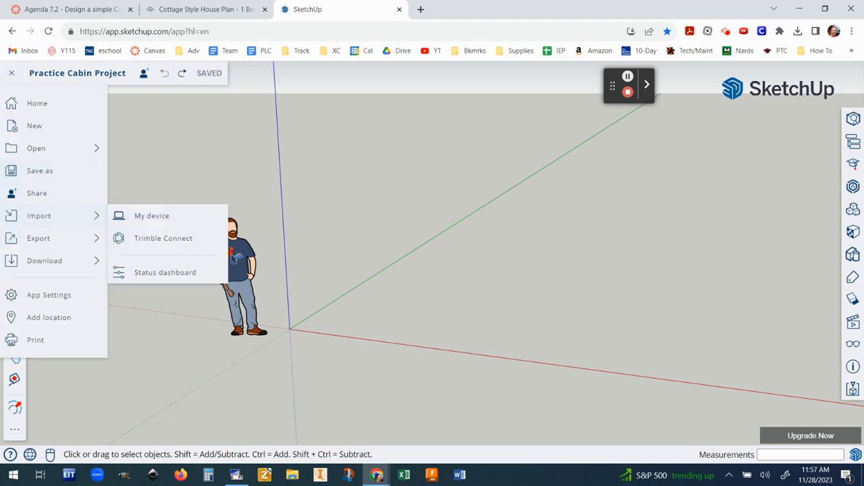
pyautogui.click(188, 217)
pyautogui.click(433, 267)
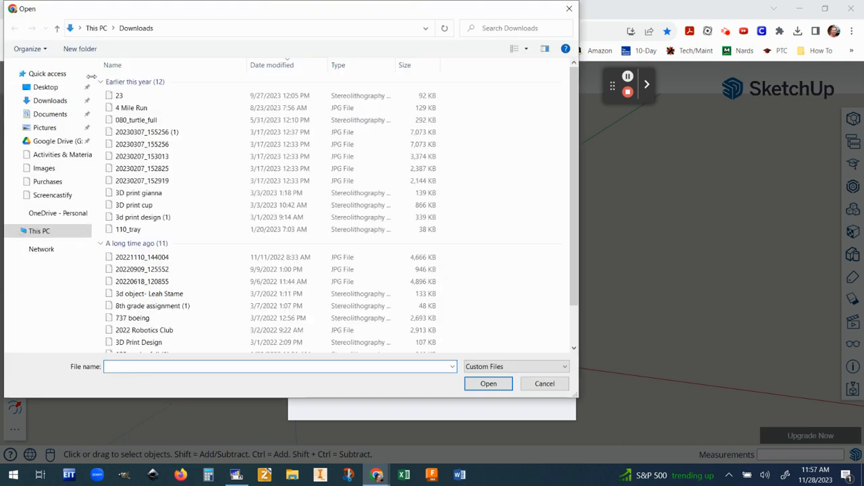
pyautogui.click(174, 101)
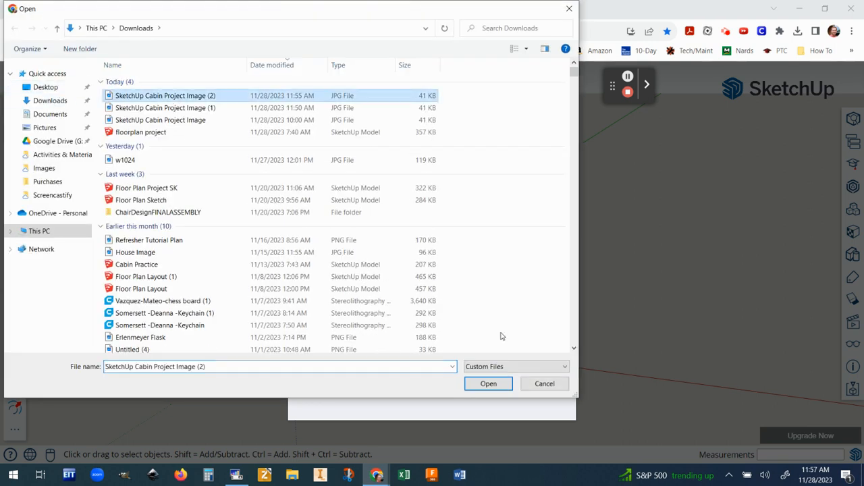
pyautogui.click(489, 383)
pyautogui.click(447, 340)
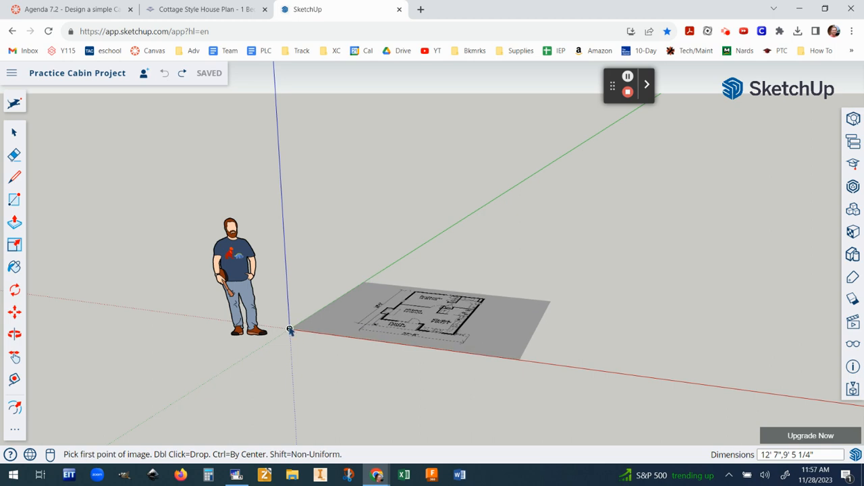
pyautogui.click(290, 330)
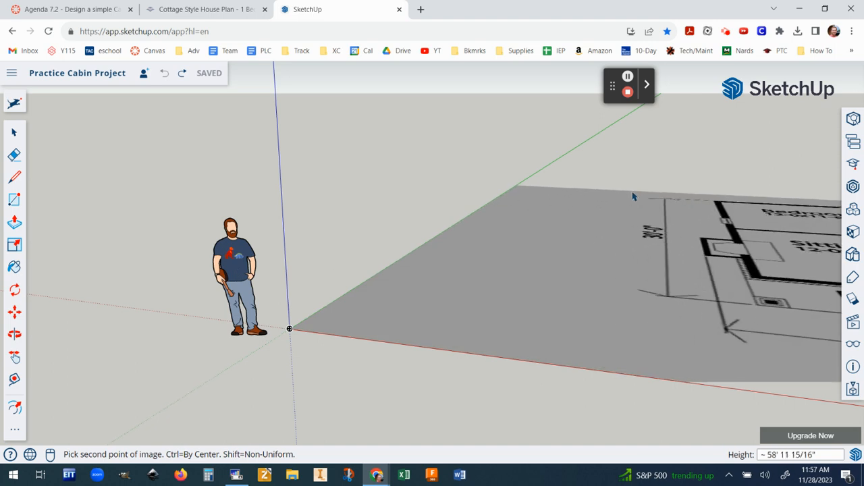
pyautogui.click(634, 196)
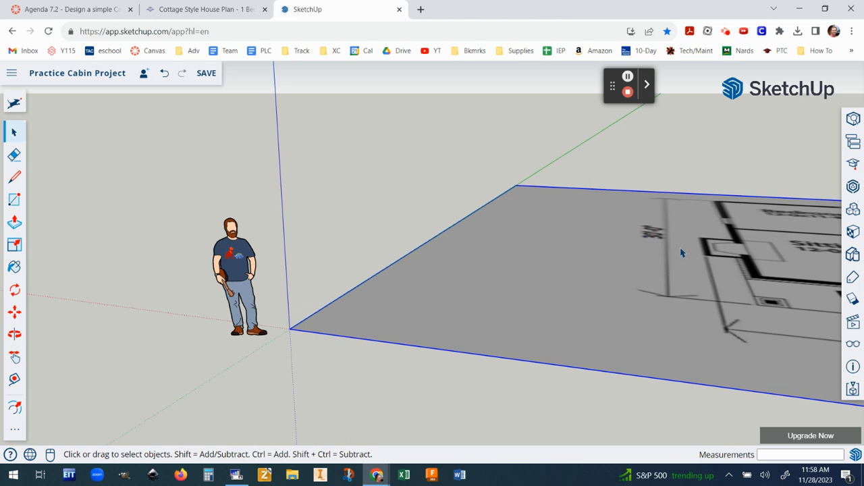
# - Measure the plan's 30'-0" side with the Tape Measure, from the bedroom's upper outer wall corner to the porch post's outer corner
pyautogui.moveTo(686, 249); pyautogui.dragTo(284, 331, button='middle')
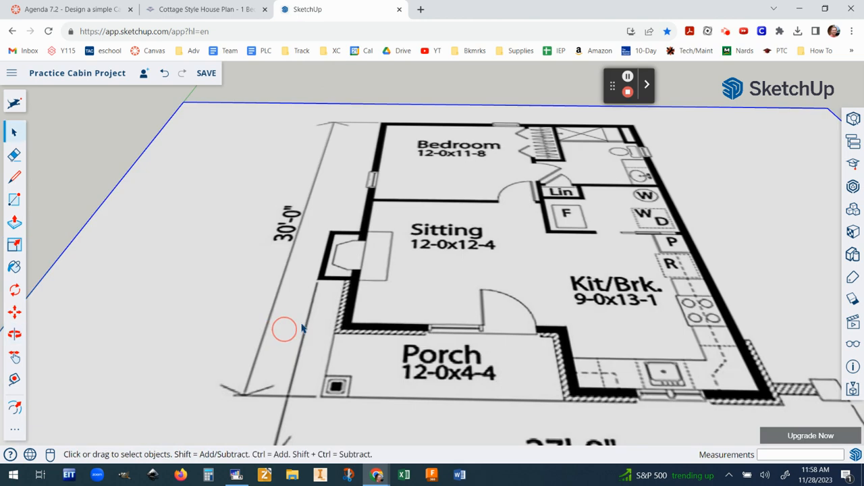
pyautogui.scroll(-3, 432, 281)
pyautogui.scroll(2, 444, 280)
pyautogui.moveTo(444, 290); pyautogui.dragTo(416, 362, button='middle')
pyautogui.moveTo(455, 123); pyautogui.dragTo(411, 193, button='middle')
pyautogui.scroll(3, 478, 164)
pyautogui.scroll(2, 478, 164)
pyautogui.scroll(-1, 478, 165)
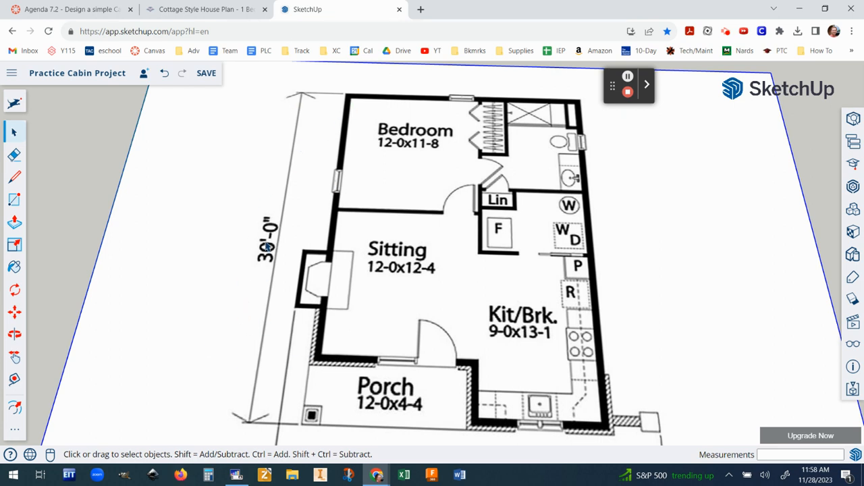
pyautogui.click(15, 381)
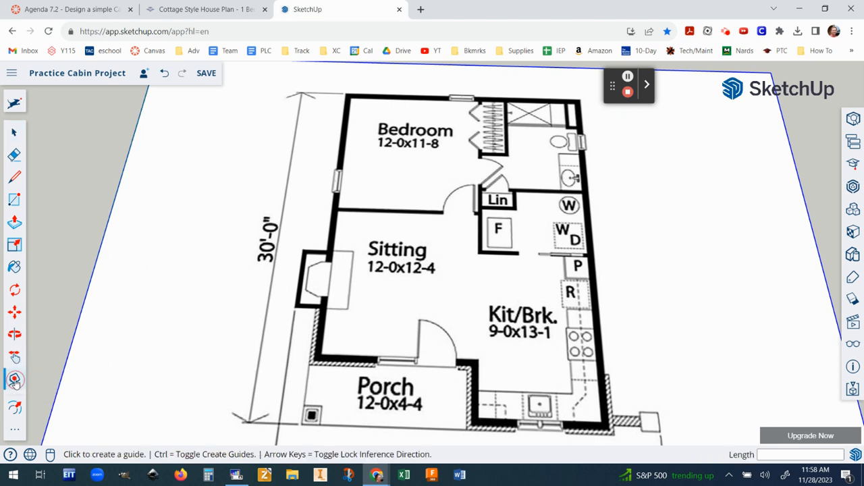
pyautogui.scroll(3, 349, 88)
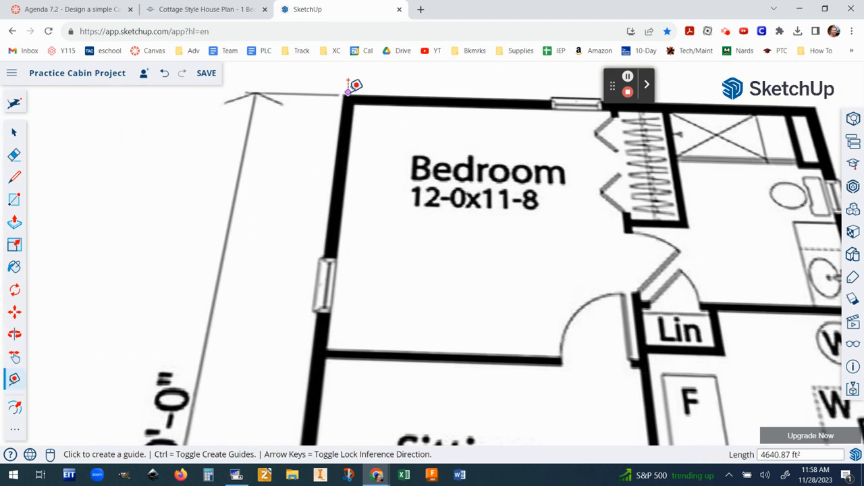
pyautogui.scroll(5, 349, 89)
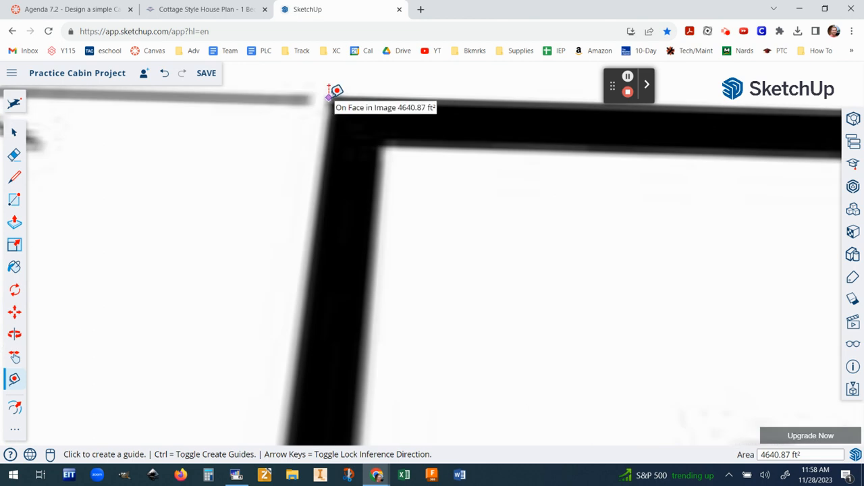
pyautogui.click(330, 95)
pyautogui.scroll(-8, 330, 97)
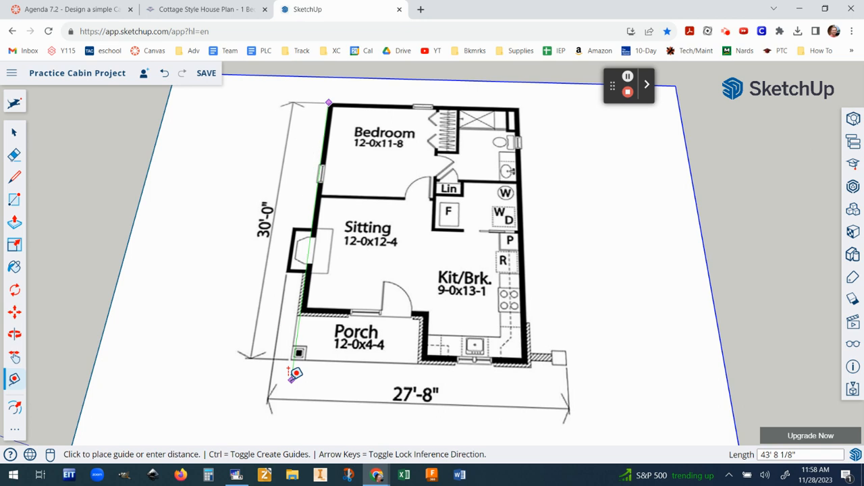
pyautogui.scroll(5, 295, 372)
pyautogui.scroll(2, 294, 341)
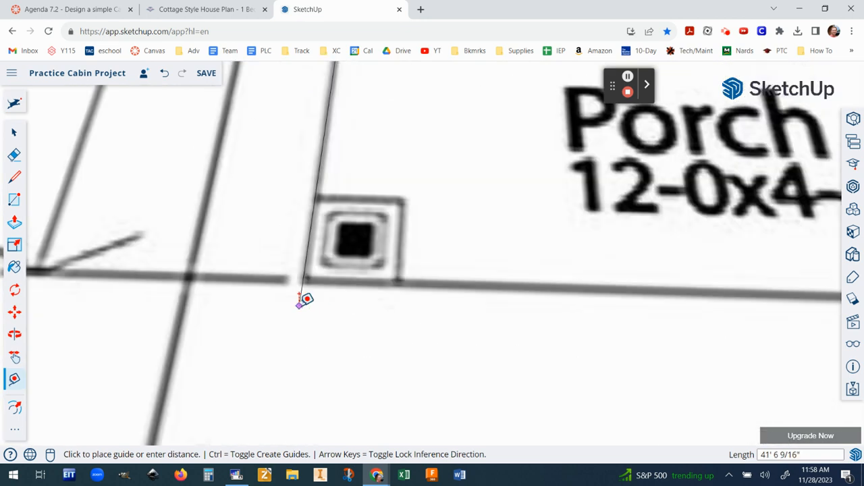
pyautogui.scroll(2, 305, 299)
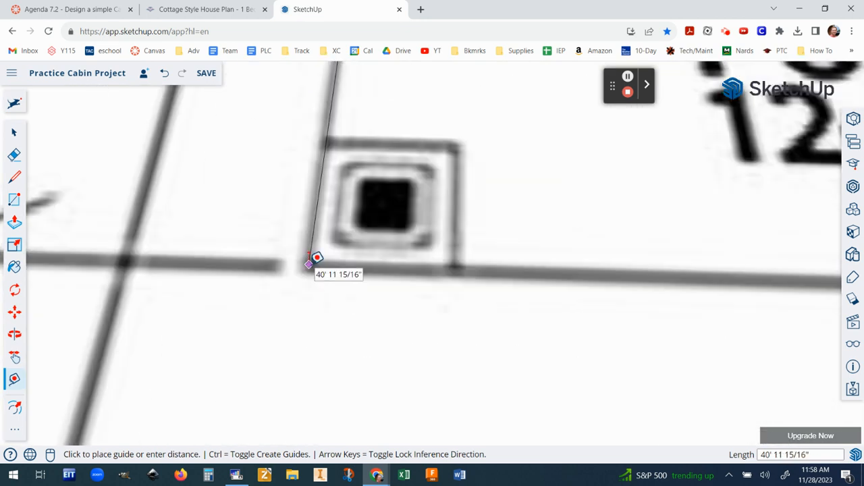
pyautogui.click(309, 263)
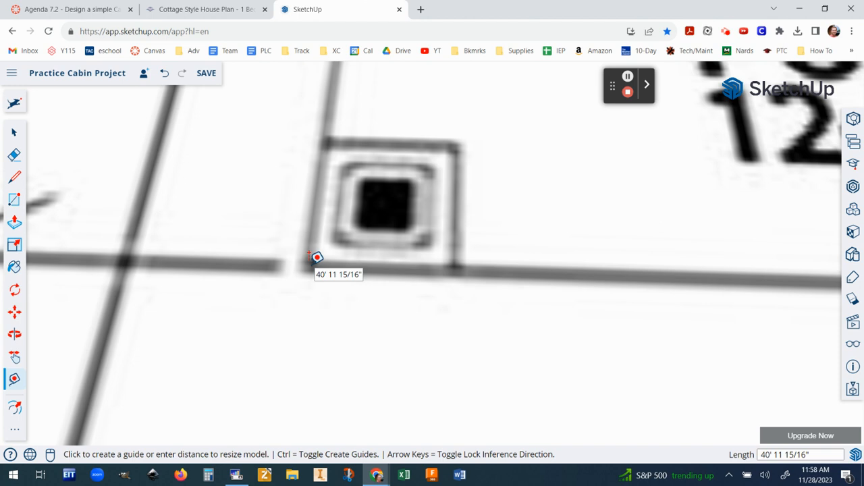
# - Resize the whole model so that the measured side of the cabin is 30' long
pyautogui.scroll(-2, 317, 257)
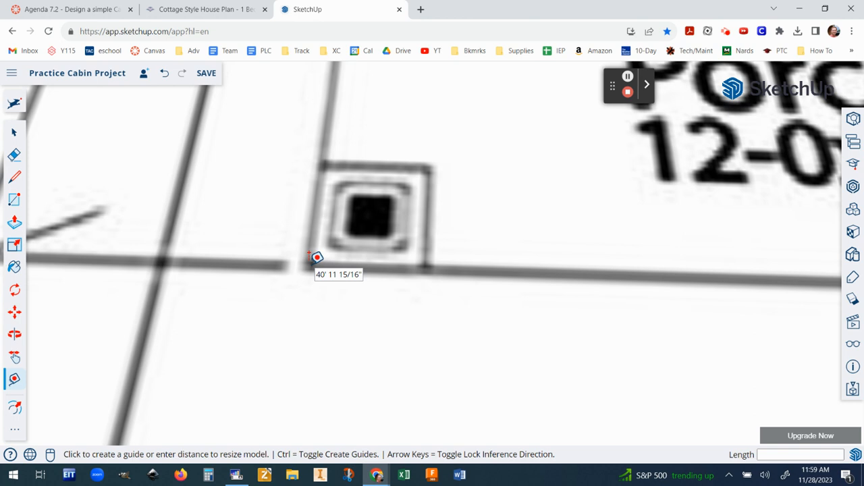
pyautogui.write('30')
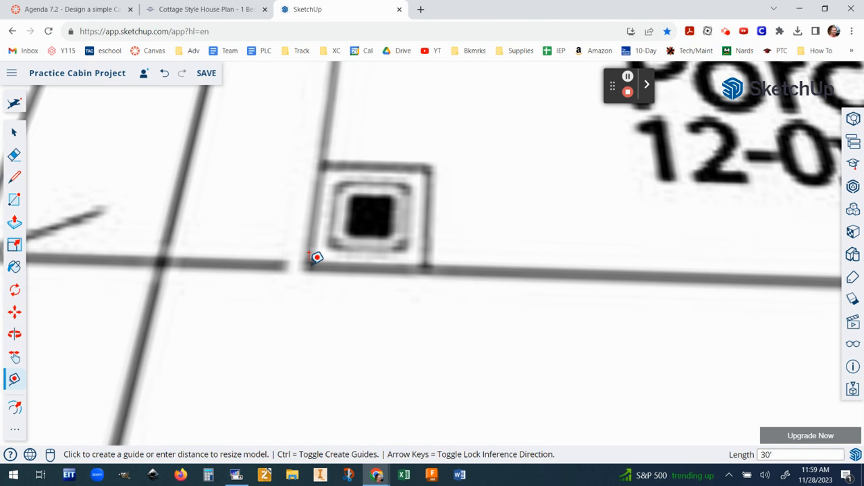
pyautogui.write("'")
pyautogui.press('Return')
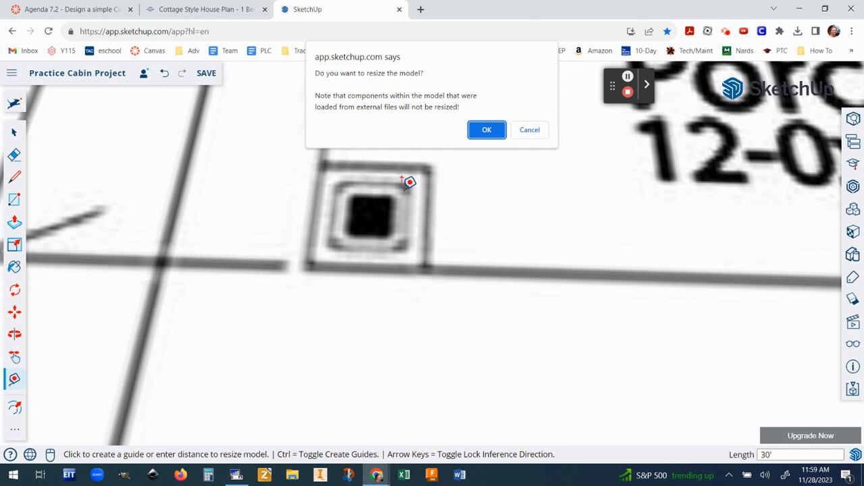
pyautogui.click(486, 130)
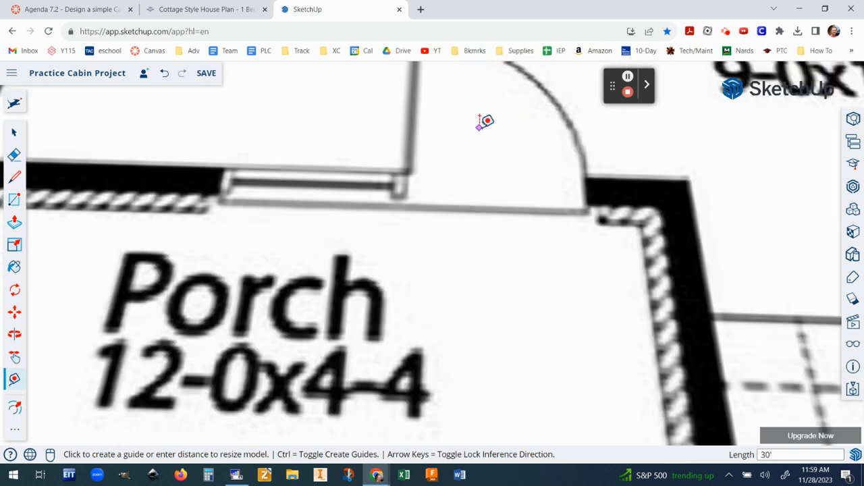
# - Examine the resized floor plan image, including its overall dimensions and room layout
pyautogui.scroll(-3, 485, 122)
pyautogui.scroll(-5, 485, 122)
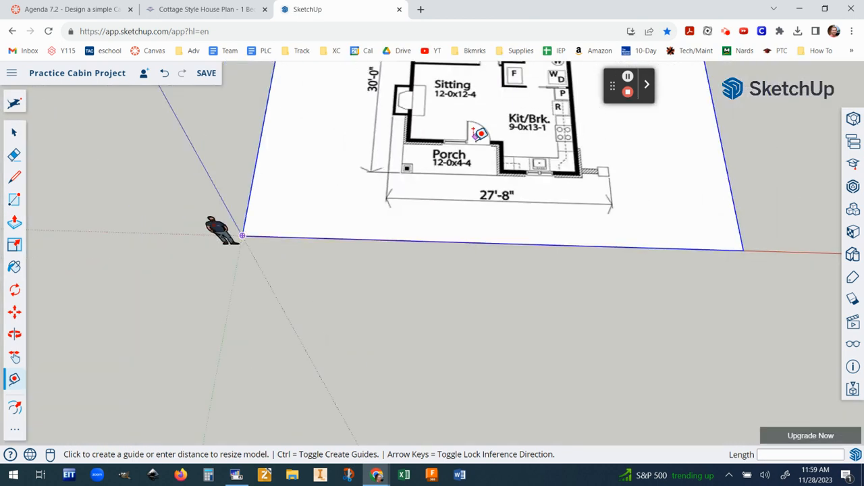
pyautogui.moveTo(473, 135); pyautogui.dragTo(396, 318, button='middle')
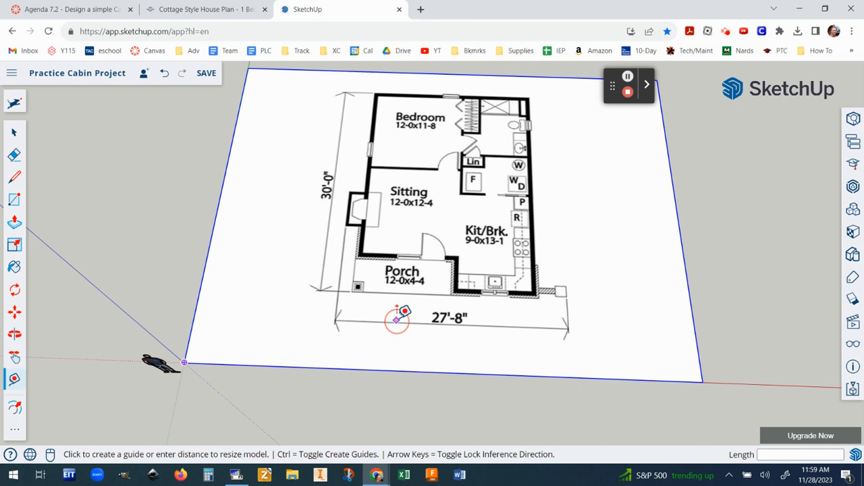
pyautogui.scroll(-1, 426, 260)
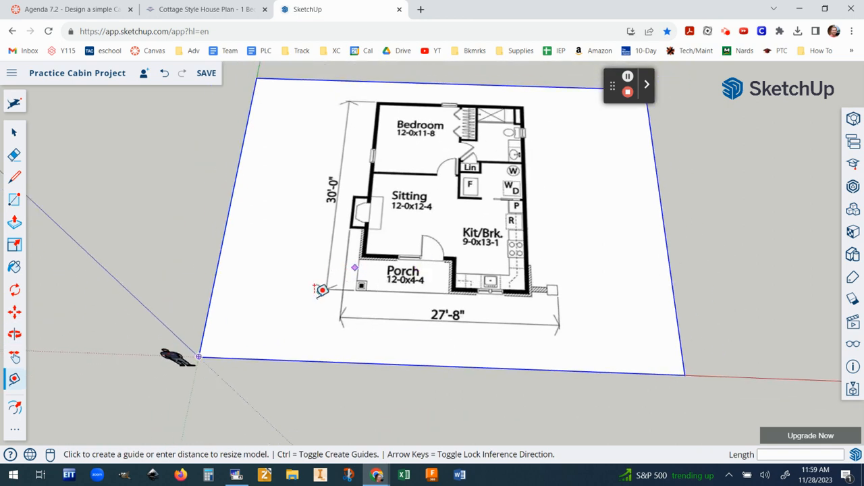
pyautogui.moveTo(469, 250); pyautogui.dragTo(457, 187, button='middle')
pyautogui.scroll(4, 457, 189)
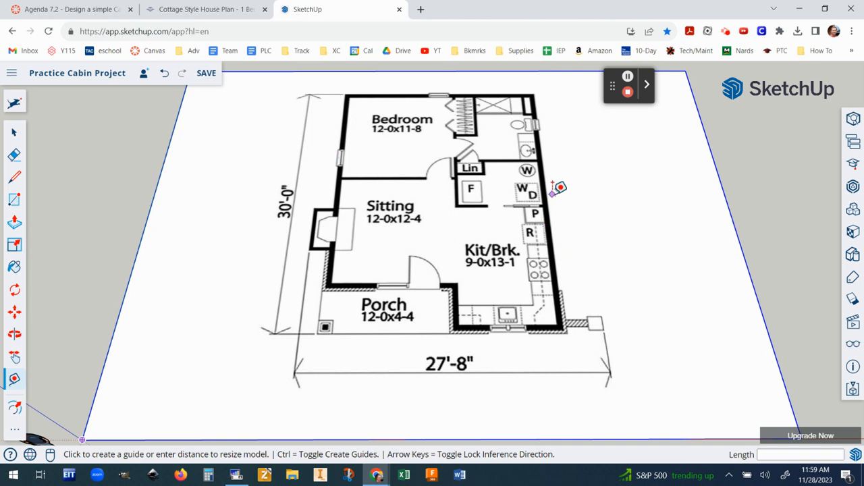
pyautogui.scroll(2, 559, 187)
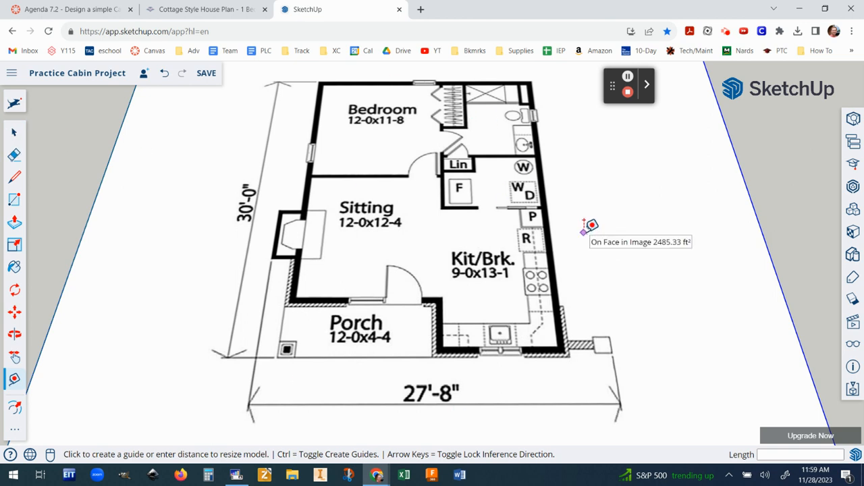
pyautogui.scroll(-3, 589, 226)
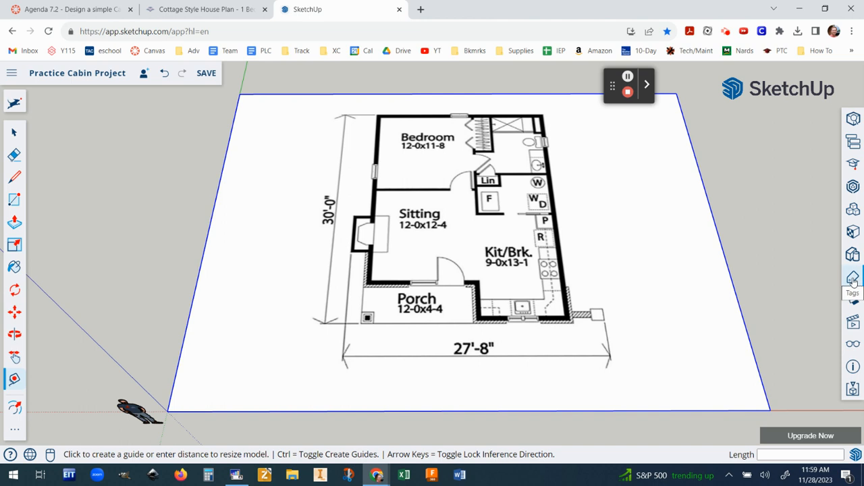
# - Create a new tag named Image
pyautogui.click(853, 277)
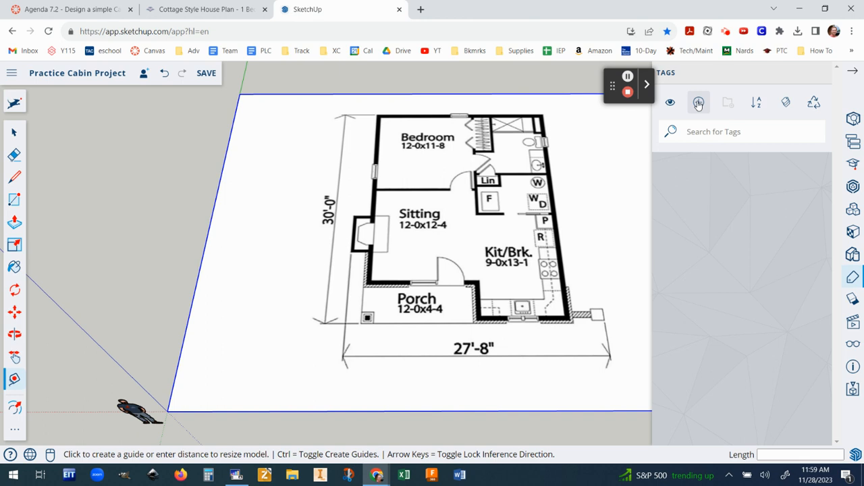
pyautogui.click(699, 105)
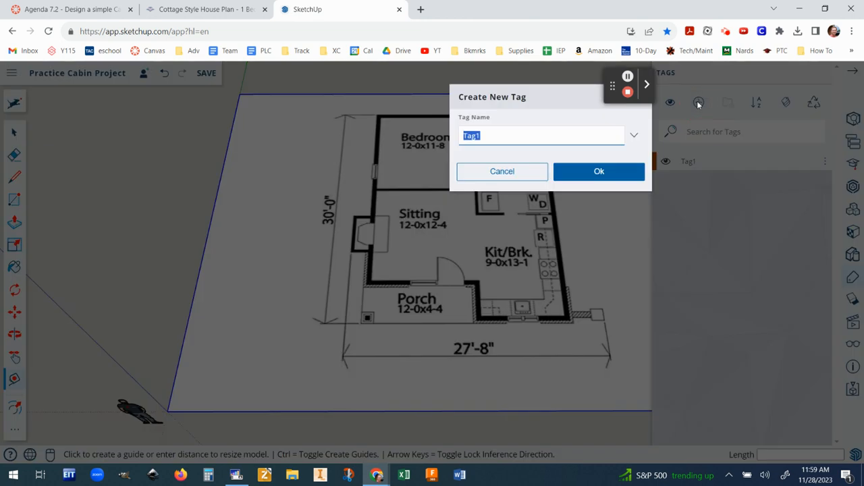
pyautogui.press('BackSpace')
pyautogui.write('Image')
pyautogui.click(611, 174)
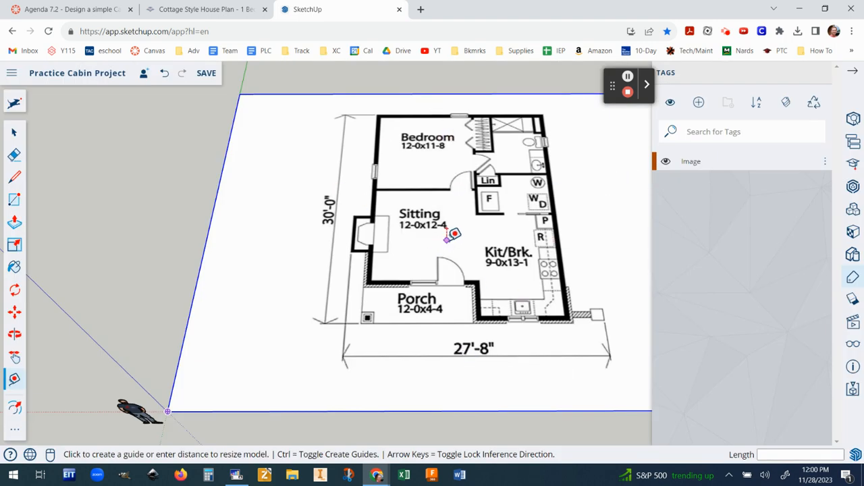
# - Assign the Image tag to the floor plan image in its entity info, and deselect the image
pyautogui.rightClick(448, 247)
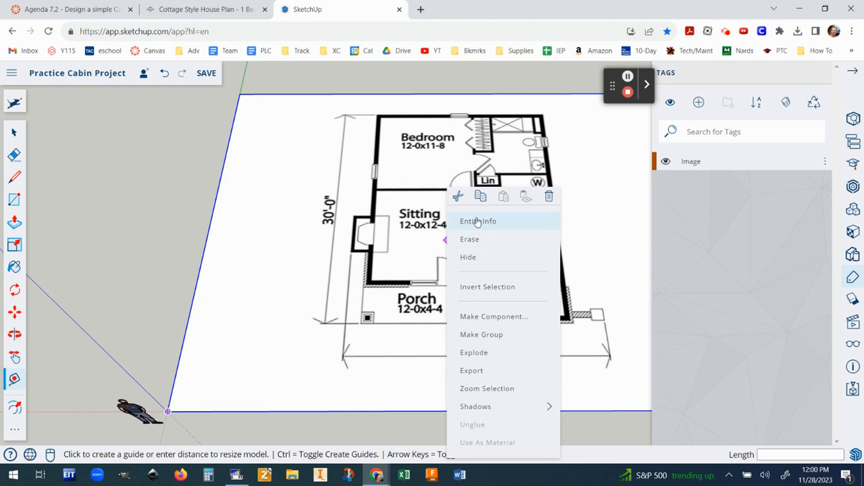
pyautogui.click(475, 222)
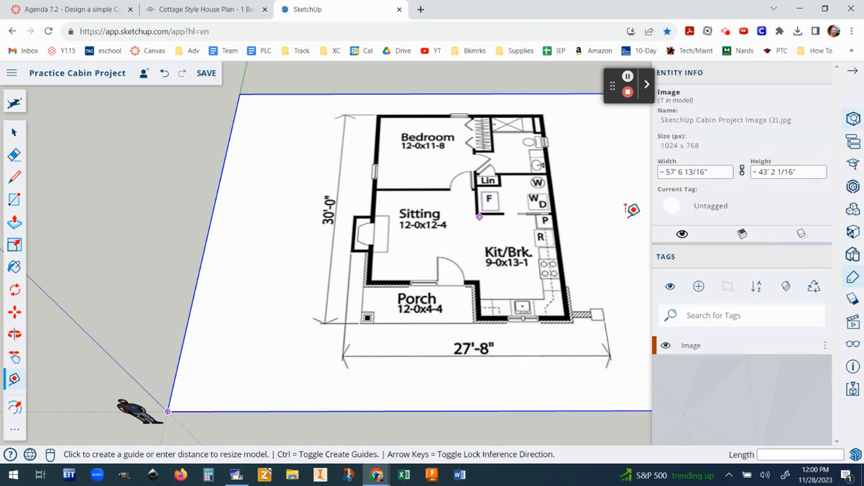
pyautogui.click(717, 210)
pyautogui.click(729, 146)
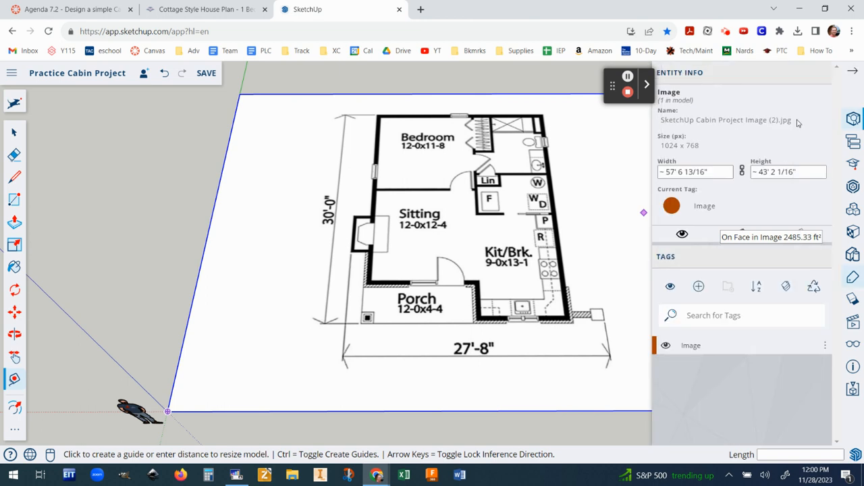
pyautogui.click(853, 70)
pyautogui.click(15, 131)
pyautogui.click(102, 133)
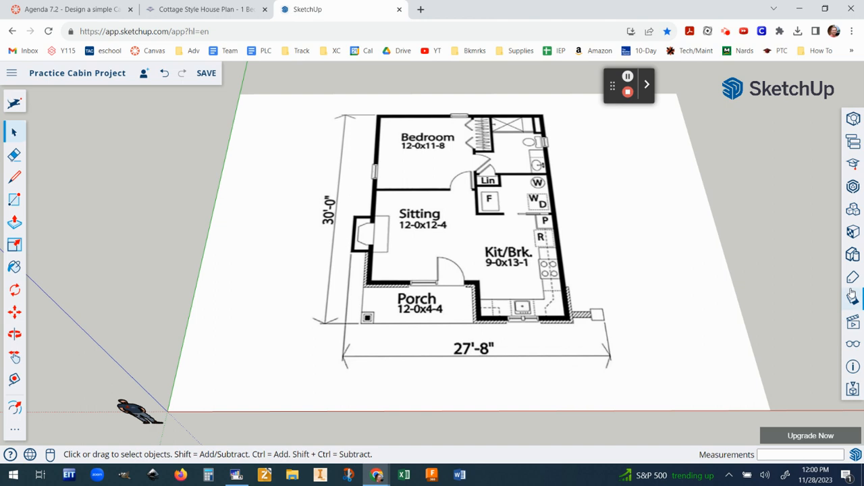
# - Hide and show the Image tag several times to test it, leaving the floor plan visible
pyautogui.click(853, 277)
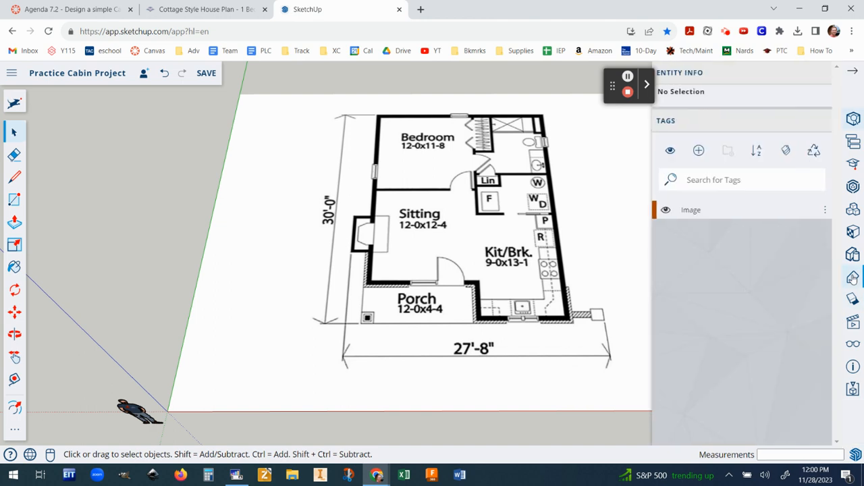
pyautogui.click(665, 211)
pyautogui.click(665, 211)
pyautogui.click(665, 212)
pyautogui.click(665, 212)
pyautogui.click(666, 212)
pyautogui.click(665, 212)
pyautogui.click(666, 212)
pyautogui.click(665, 212)
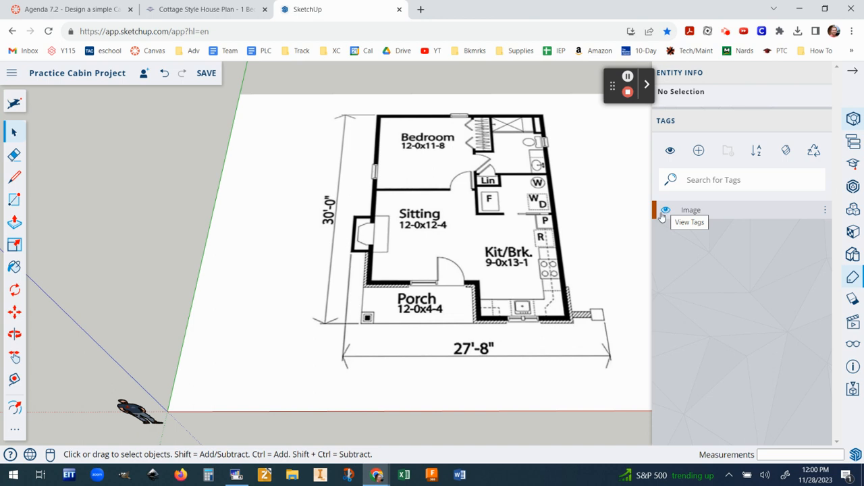
pyautogui.click(665, 211)
pyautogui.click(665, 212)
pyautogui.click(855, 73)
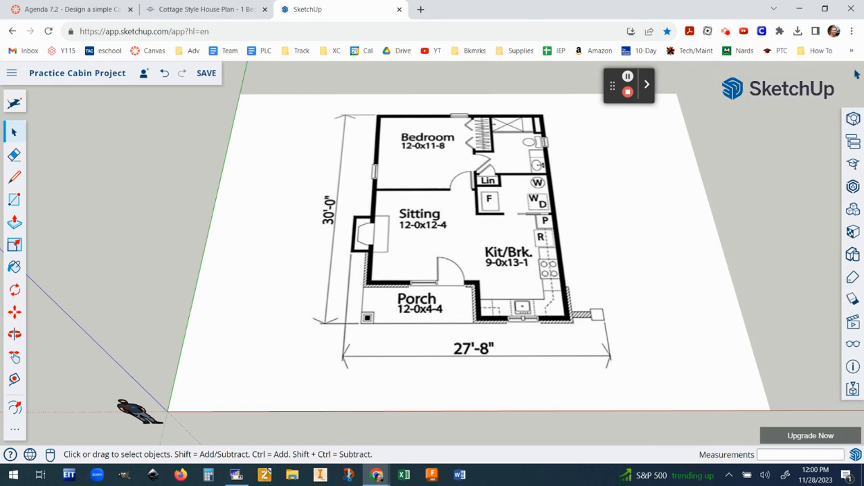
# - Measure the thickness of the exterior wall beside the sitting room with the Tape Measure tool, without placing a guide
pyautogui.scroll(2, 546, 143)
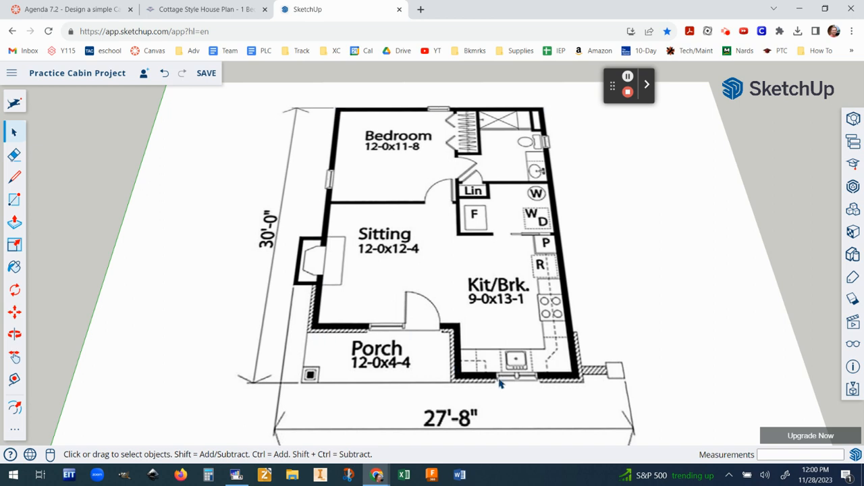
pyautogui.scroll(3, 341, 240)
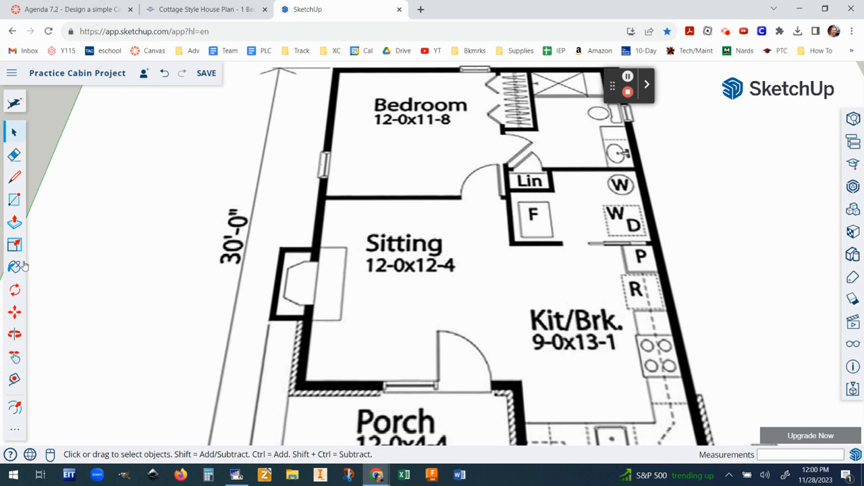
pyautogui.click(15, 379)
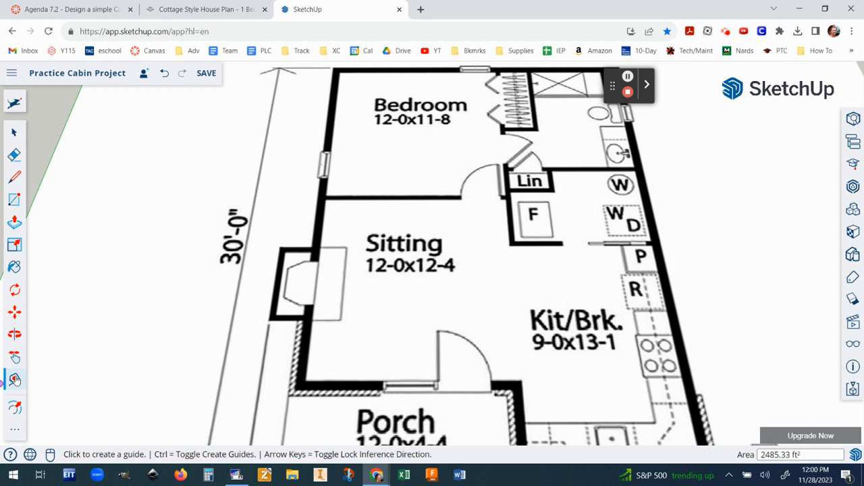
pyautogui.scroll(5, 328, 206)
pyautogui.scroll(2, 311, 214)
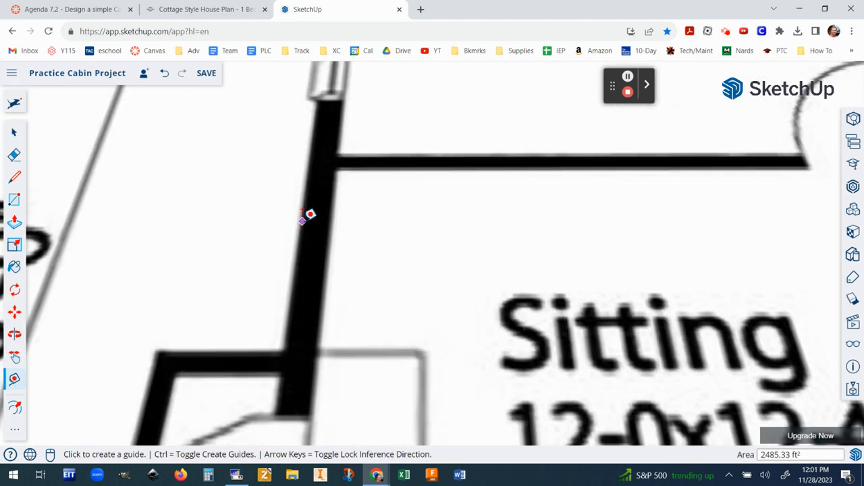
pyautogui.click(300, 221)
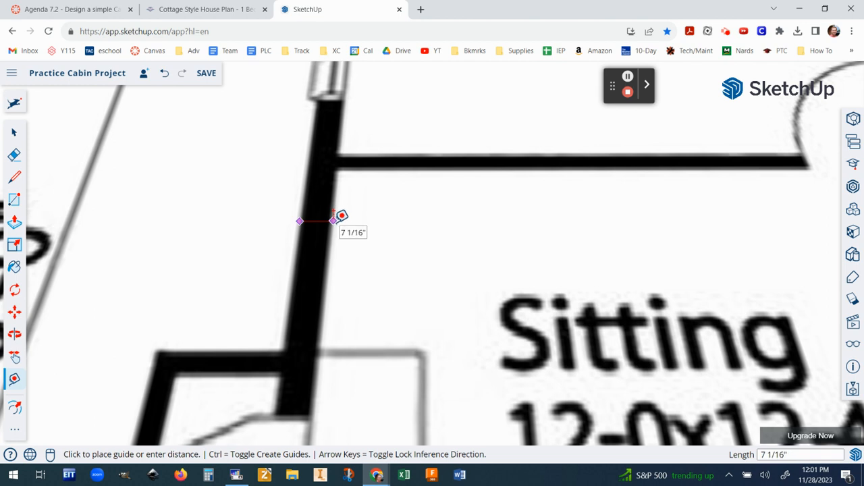
pyautogui.click(14, 132)
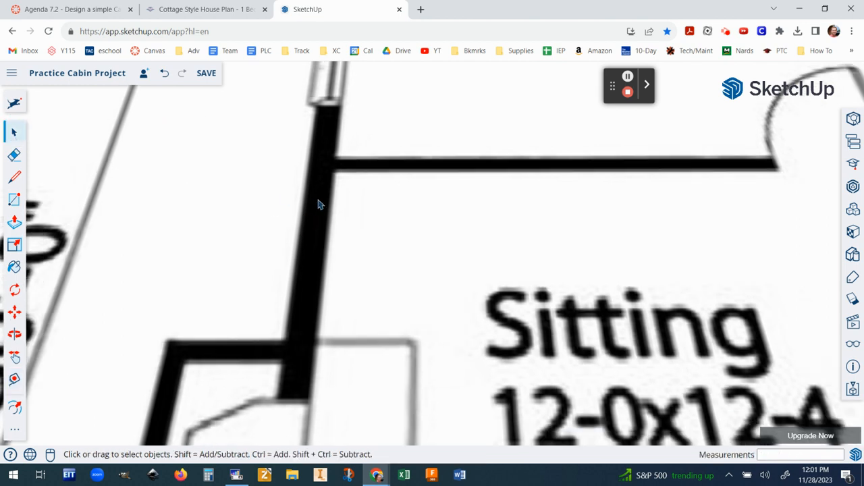
# - Draw a line about 25' 9" long on the green axis along the fireplace-side exterior wall, from just beyond the bedroom corner to the porch corner
pyautogui.scroll(-5, 318, 202)
pyautogui.scroll(-3, 744, 277)
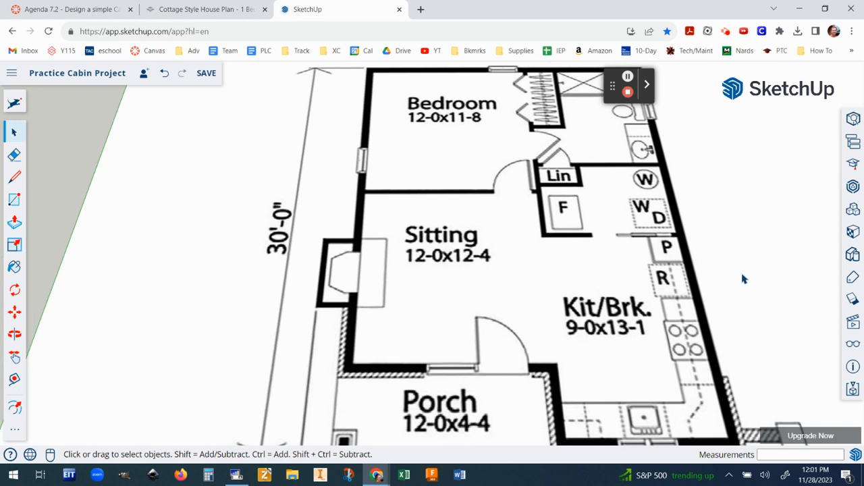
pyautogui.scroll(1, 745, 279)
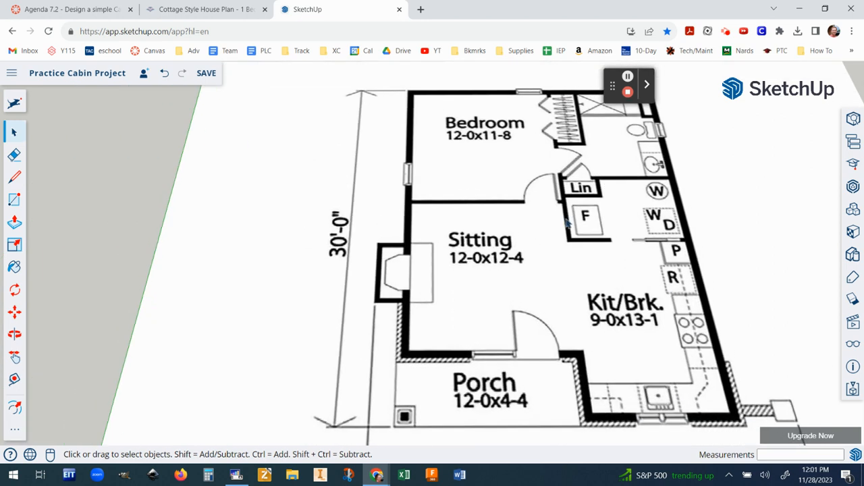
pyautogui.moveTo(565, 218); pyautogui.dragTo(419, 203, button='middle')
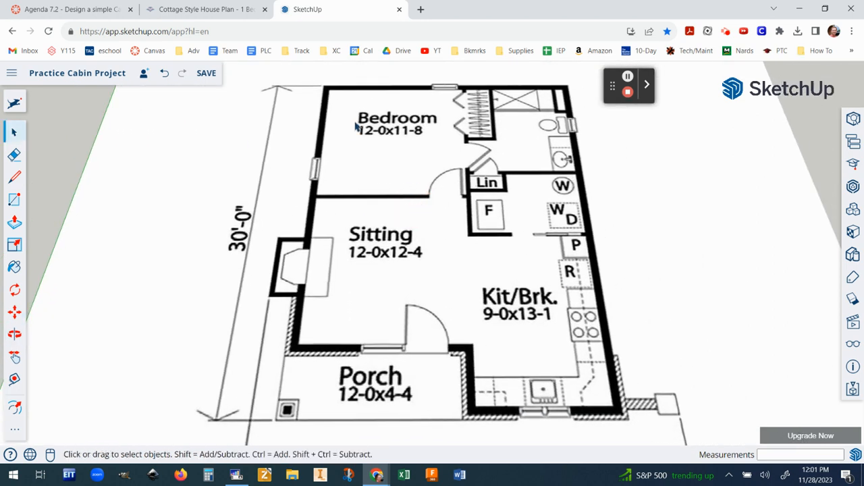
pyautogui.click(14, 177)
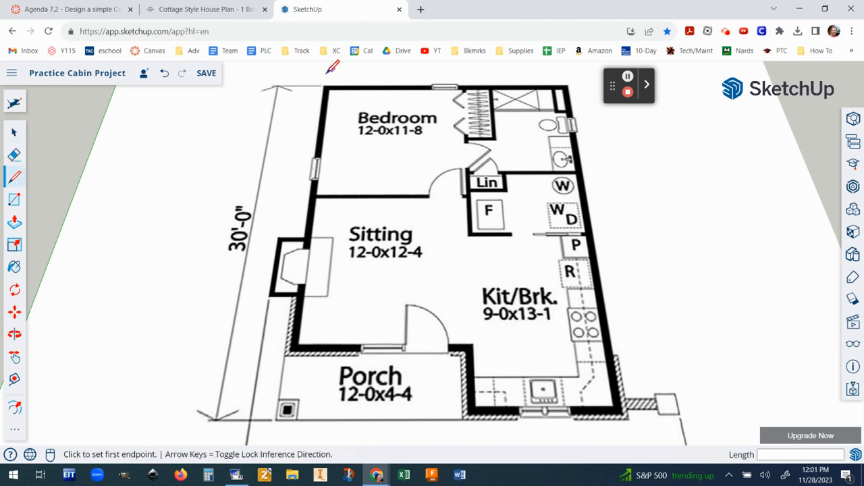
pyautogui.scroll(10, 331, 74)
pyautogui.scroll(1, 324, 87)
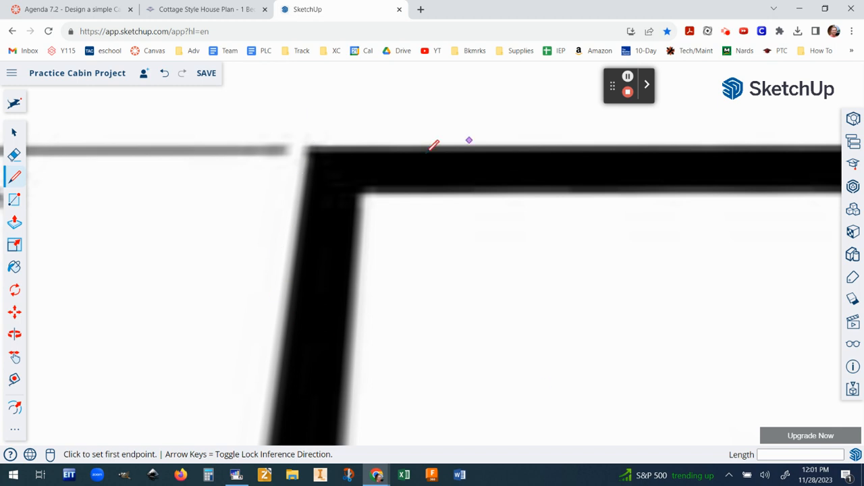
pyautogui.click(313, 116)
pyautogui.scroll(-5, 311, 133)
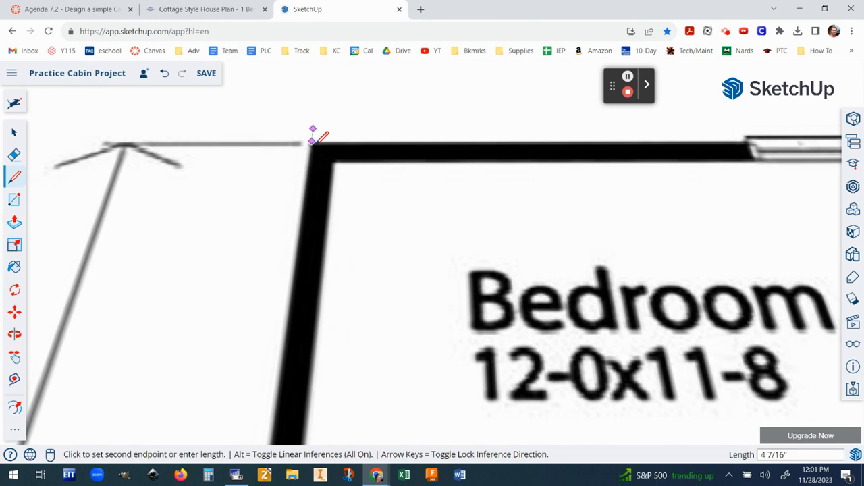
pyautogui.scroll(-1, 284, 355)
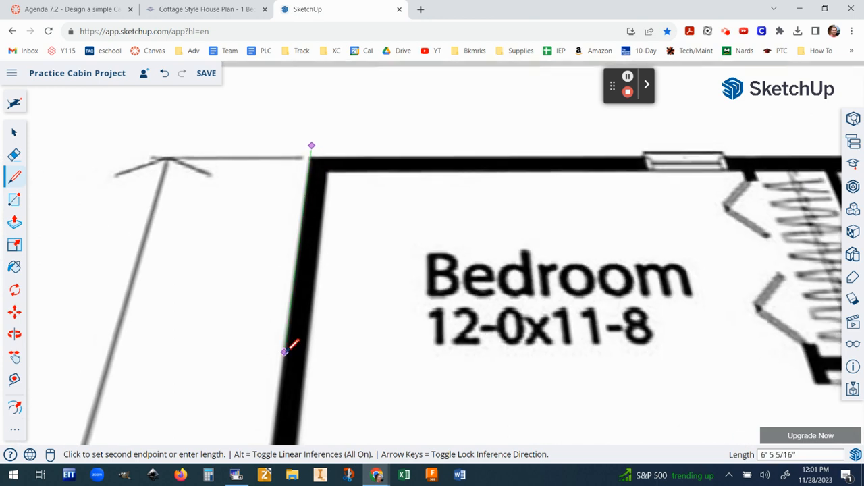
pyautogui.scroll(-4, 279, 346)
pyautogui.scroll(-1, 280, 383)
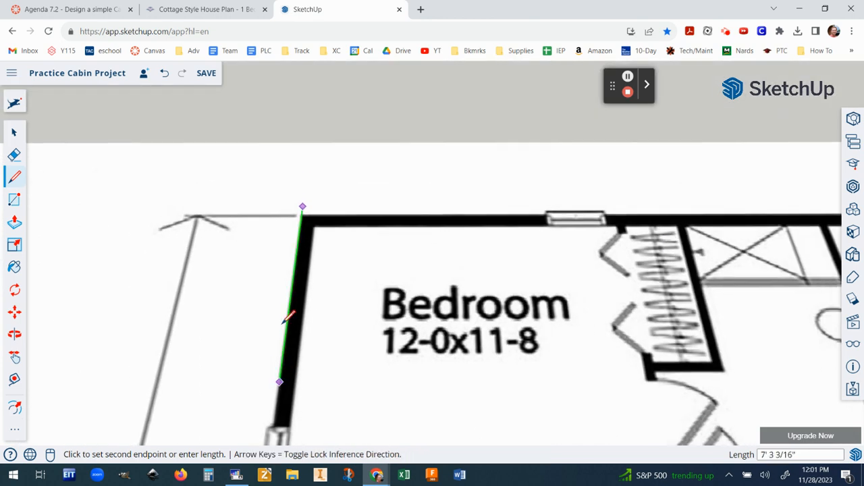
pyautogui.keyDown('shift'); pyautogui.moveTo(281, 375); pyautogui.dragTo(322, 132, button='middle'); pyautogui.keyUp('shift')
pyautogui.scroll(-1, 300, 316)
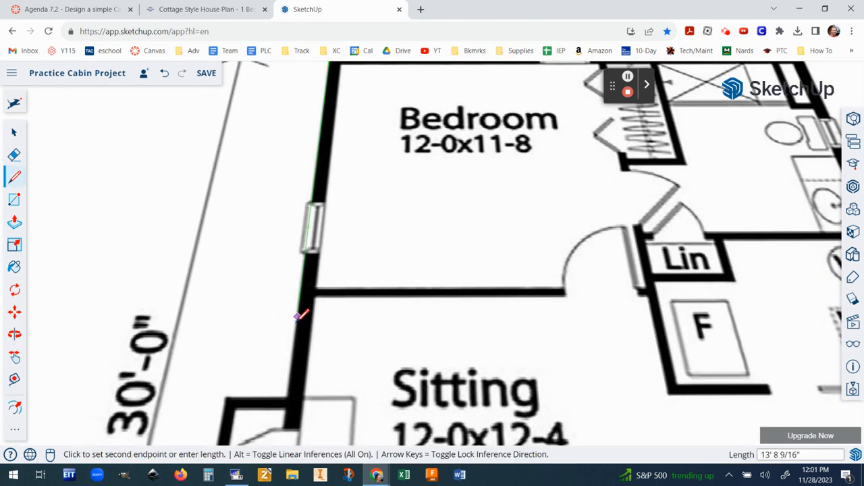
pyautogui.keyDown('shift'); pyautogui.moveTo(299, 316); pyautogui.dragTo(332, 183, button='middle'); pyautogui.keyUp('shift')
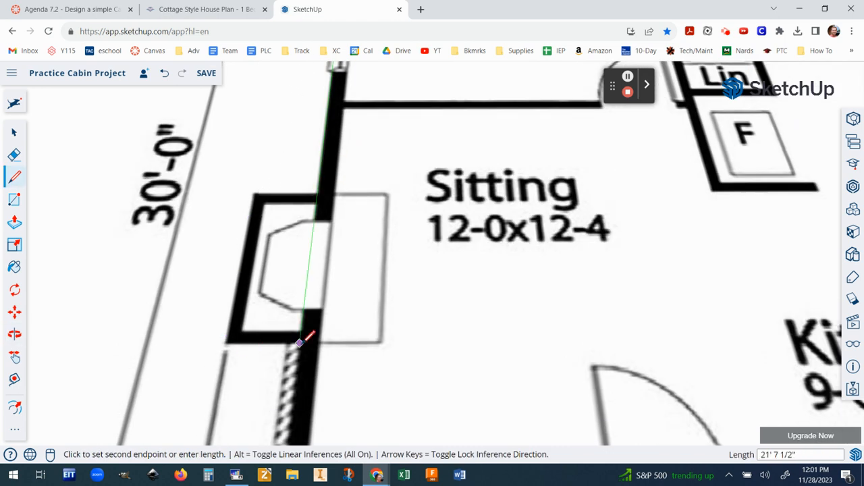
pyautogui.scroll(-1, 304, 341)
pyautogui.scroll(-2, 299, 349)
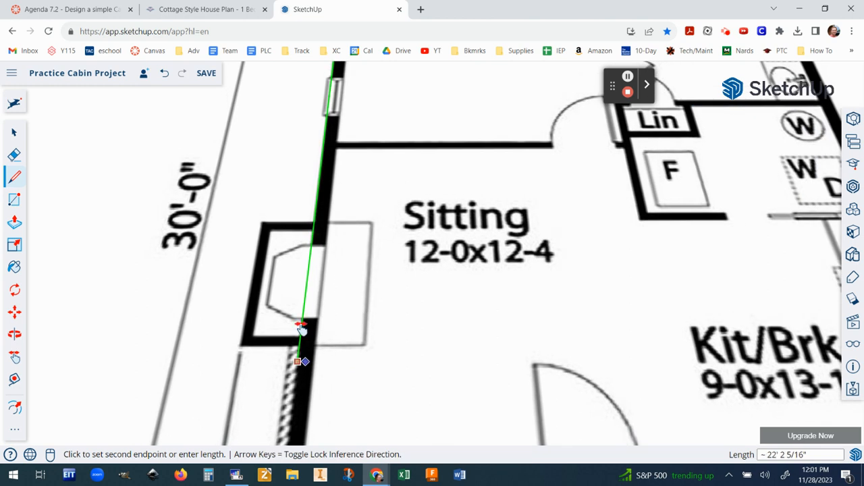
pyautogui.keyDown('shift'); pyautogui.moveTo(303, 361); pyautogui.dragTo(324, 193, button='middle'); pyautogui.keyUp('shift')
pyautogui.scroll(3, 318, 227)
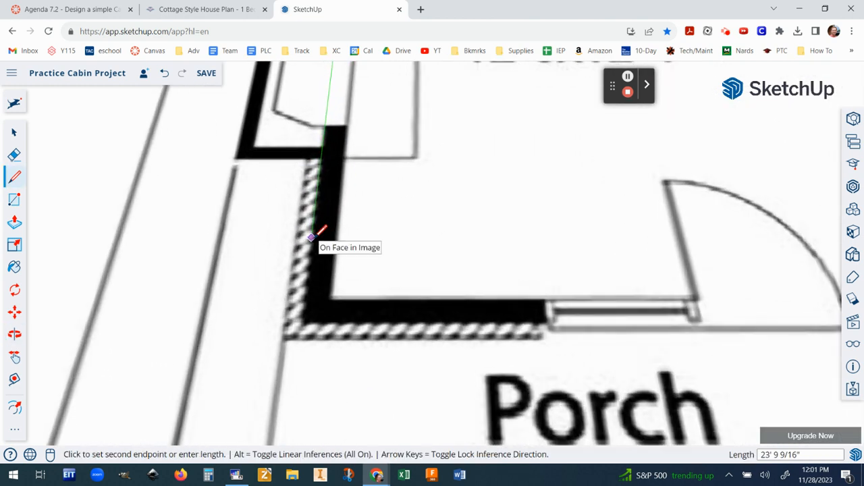
pyautogui.scroll(2, 320, 234)
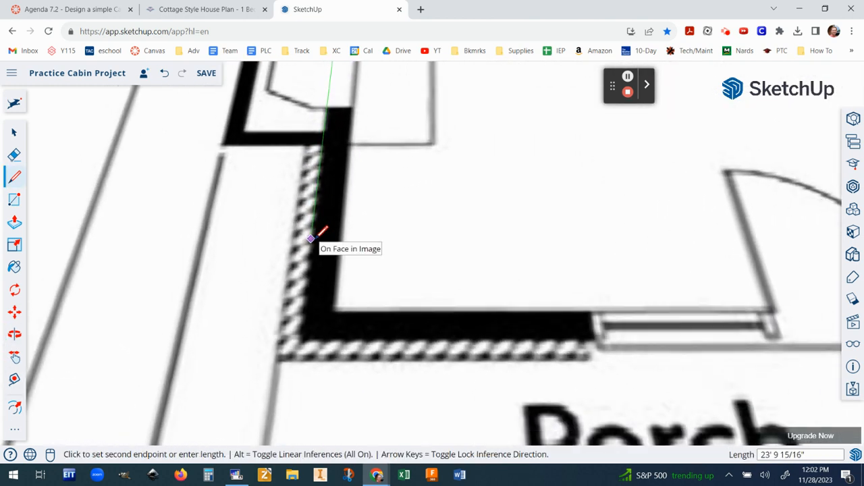
pyautogui.scroll(4, 306, 293)
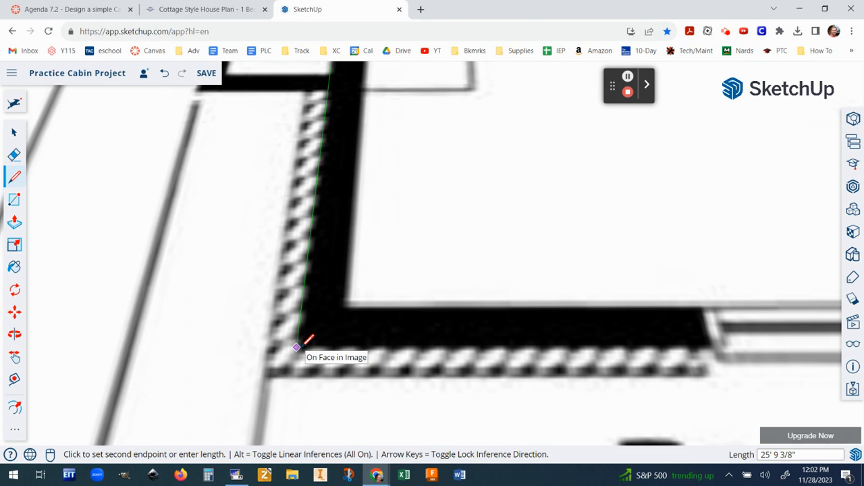
pyautogui.click(297, 347)
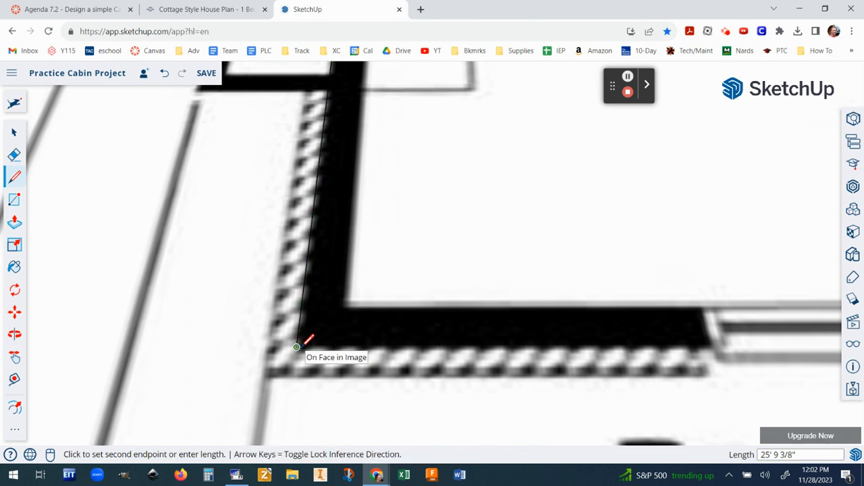
# - Continue the outline about 11' 8" on the red axis along the sitting room's porch wall to the inside porch corner
pyautogui.scroll(-5, 297, 347)
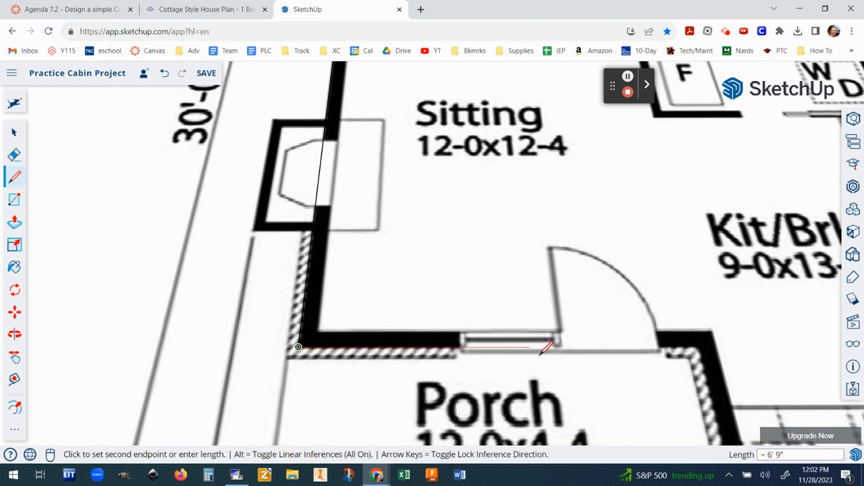
pyautogui.scroll(3, 675, 348)
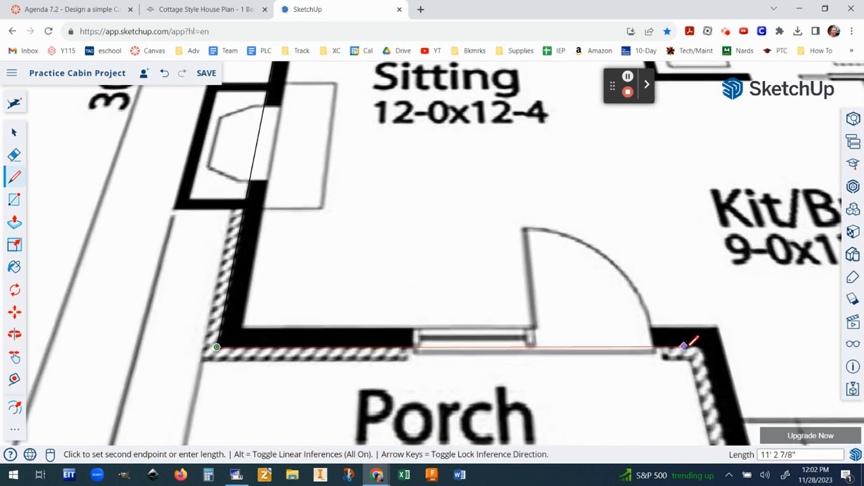
pyautogui.scroll(2, 728, 343)
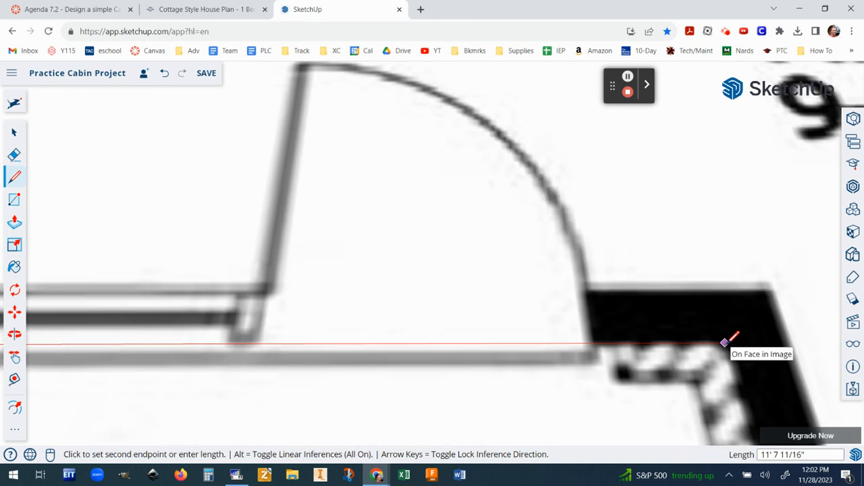
pyautogui.click(726, 343)
# - Continue the outline about 4' 4" on the green axis along the kitchen's porch-side wall to its front corner
pyautogui.scroll(-2, 725, 343)
pyautogui.scroll(-5, 726, 341)
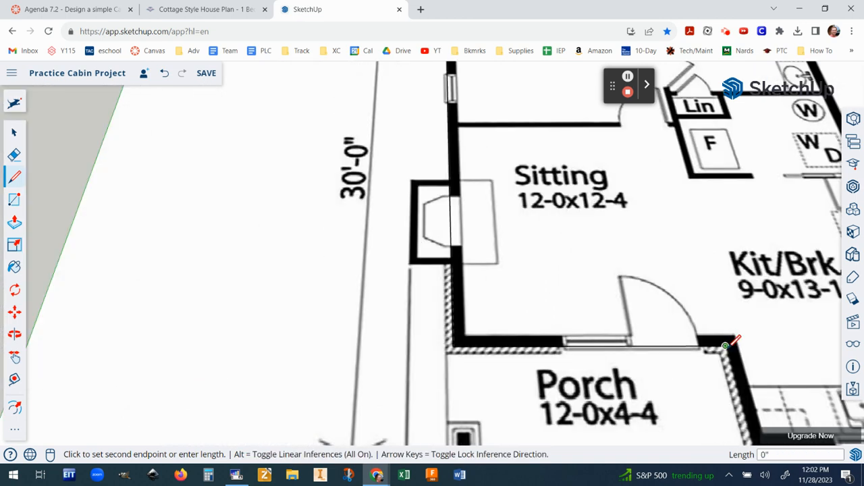
pyautogui.moveTo(599, 252); pyautogui.dragTo(389, 167, button='middle')
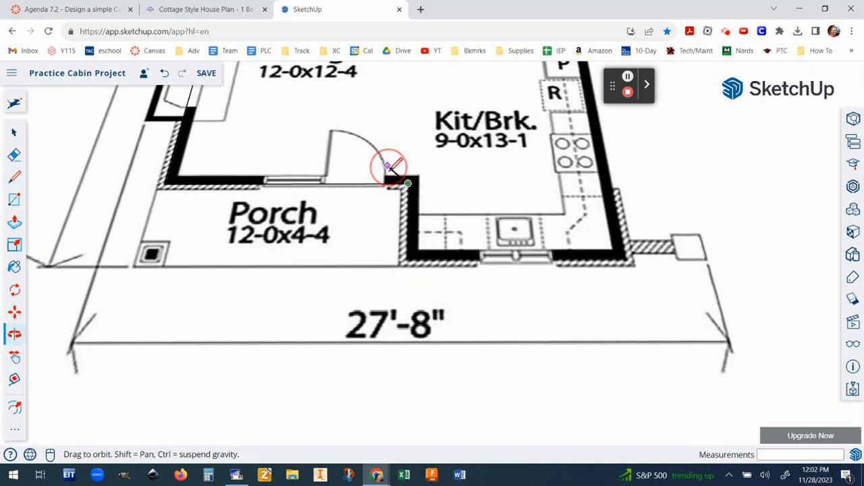
pyautogui.scroll(2, 405, 206)
pyautogui.scroll(3, 428, 221)
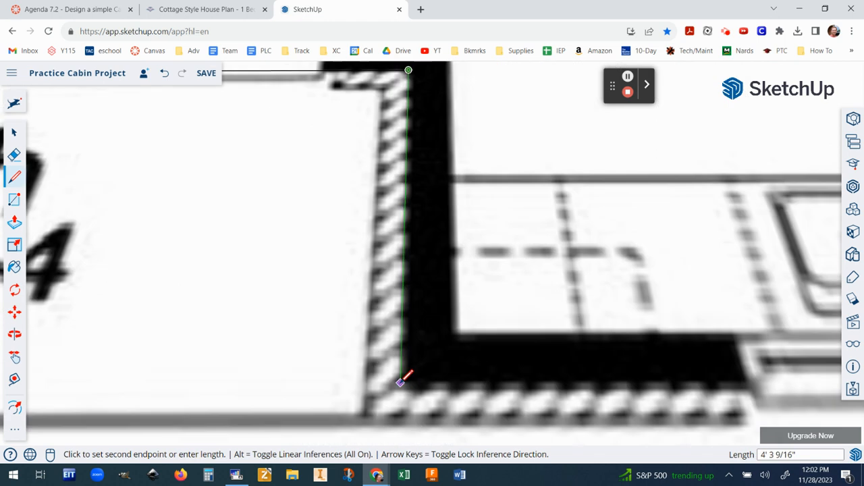
pyautogui.click(400, 381)
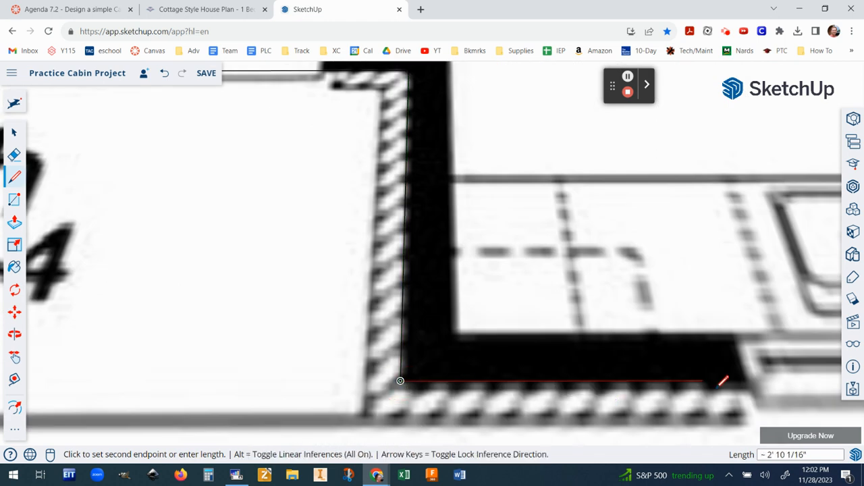
# - Continue the outline about 9' 9" on the red axis along the kitchen's front wall, past the window to the outer corner
pyautogui.scroll(-4, 720, 379)
pyautogui.scroll(1, 722, 382)
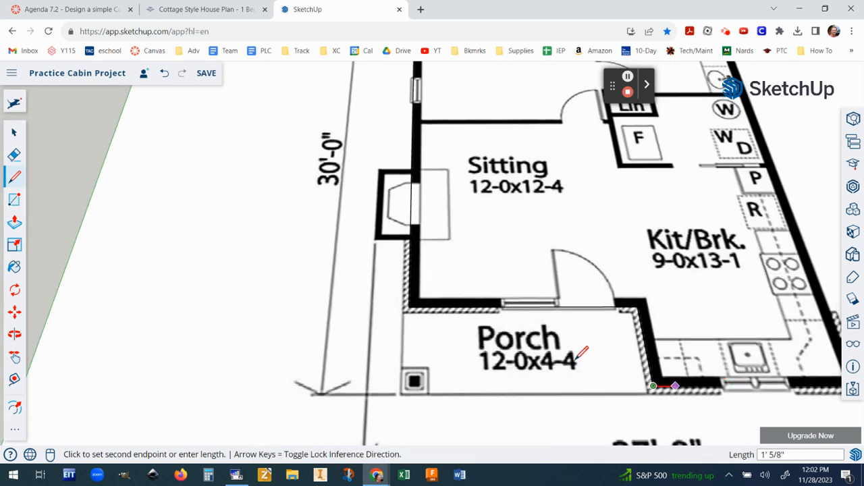
pyautogui.keyDown('shift'); pyautogui.moveTo(576, 360); pyautogui.dragTo(495, 362, button='middle'); pyautogui.keyUp('shift')
pyautogui.scroll(3, 614, 368)
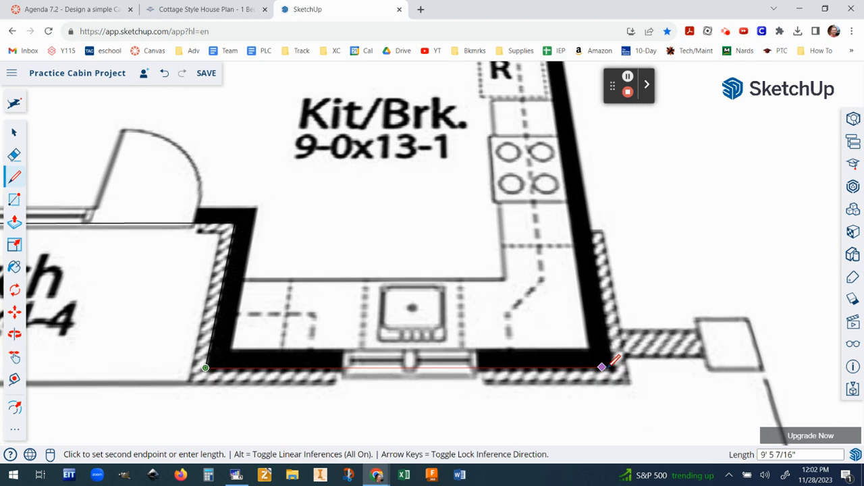
pyautogui.click(612, 367)
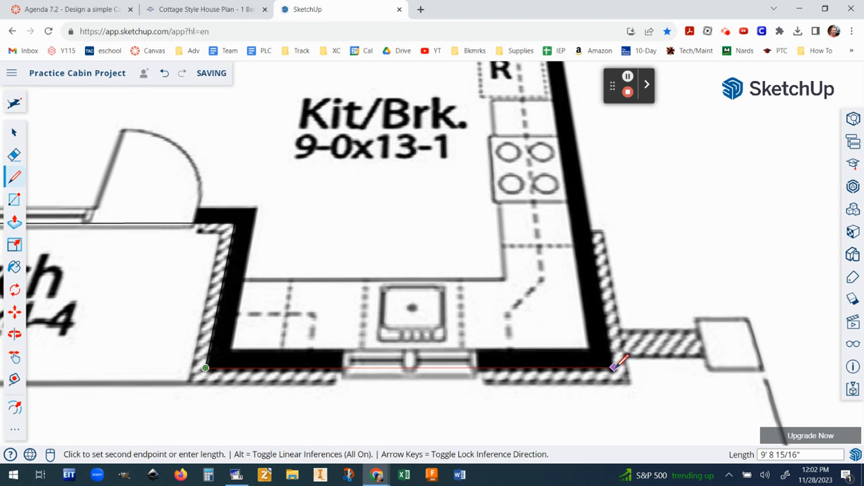
# - Continue the outline about 29' 8" on the green axis along the kitchen-side exterior wall to the back corner by the bathroom
pyautogui.scroll(-4, 615, 365)
pyautogui.moveTo(632, 307); pyautogui.dragTo(583, 293, button='middle')
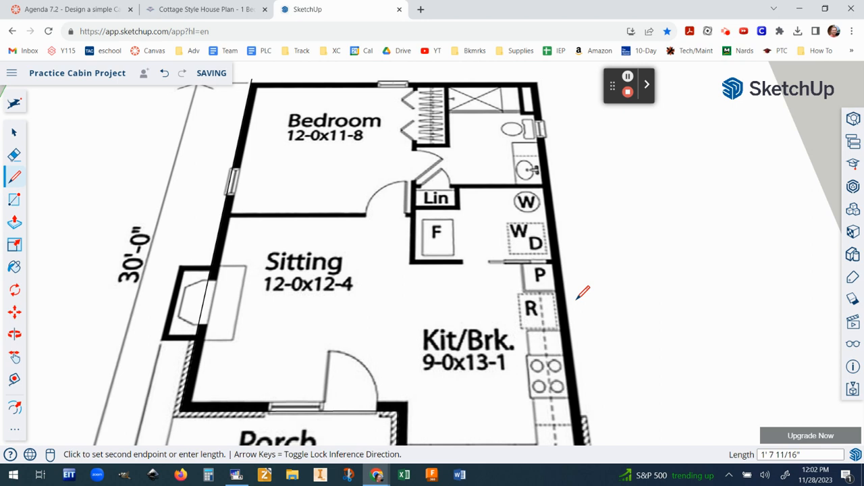
pyautogui.scroll(5, 530, 104)
pyautogui.moveTo(552, 83); pyautogui.dragTo(575, 182, button='middle')
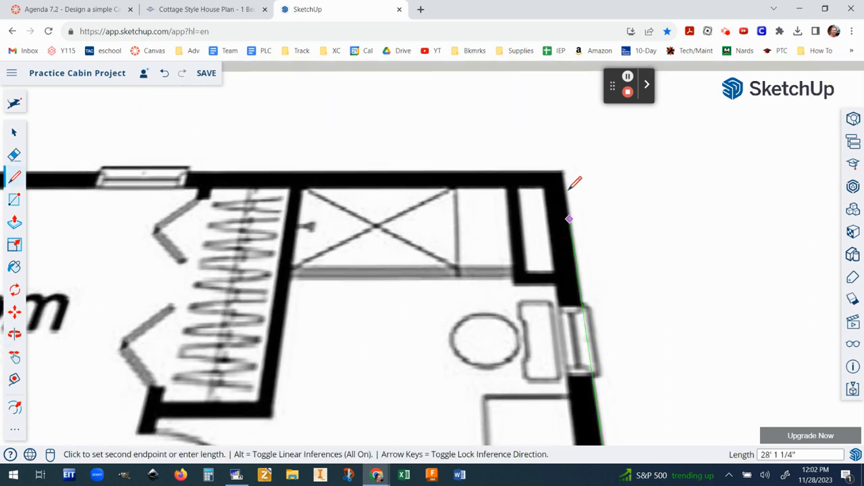
pyautogui.scroll(2, 575, 183)
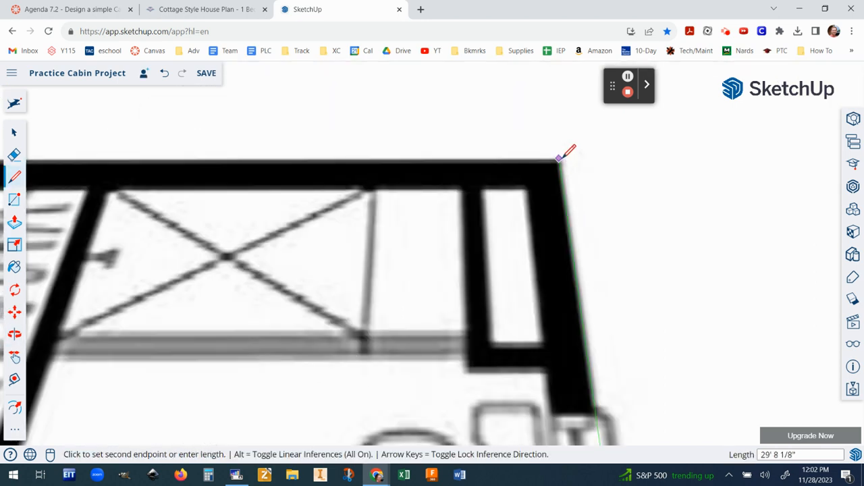
pyautogui.click(559, 158)
pyautogui.scroll(-5, 559, 159)
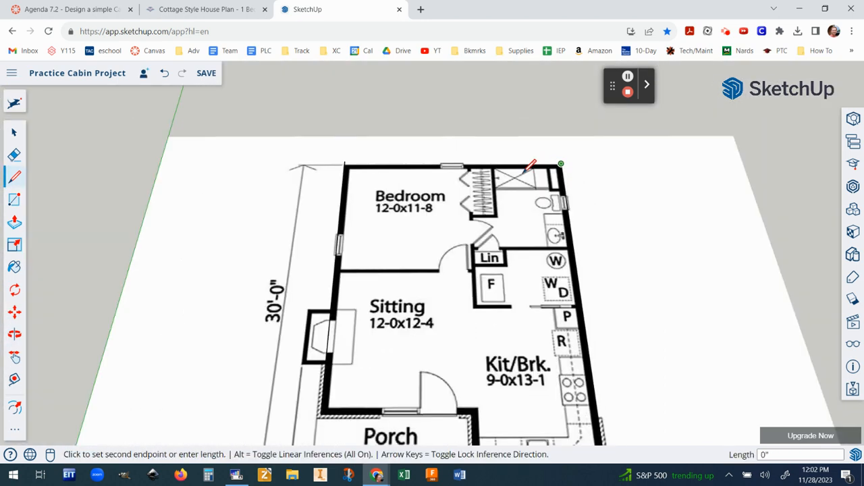
# - Close the outline about 21' 4 5/8" on the red axis along the back wall, and erase the line end overshooting the bedroom corner
pyautogui.moveTo(531, 167); pyautogui.dragTo(642, 167, button='middle')
pyautogui.scroll(6, 481, 163)
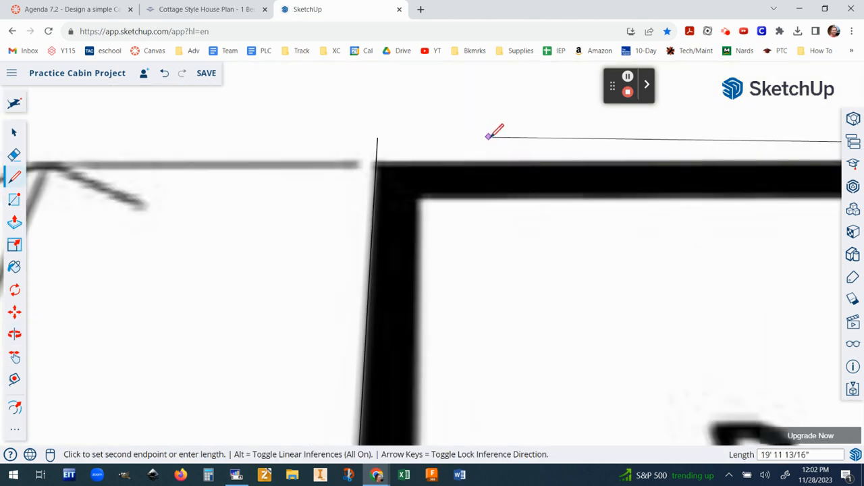
pyautogui.click(376, 160)
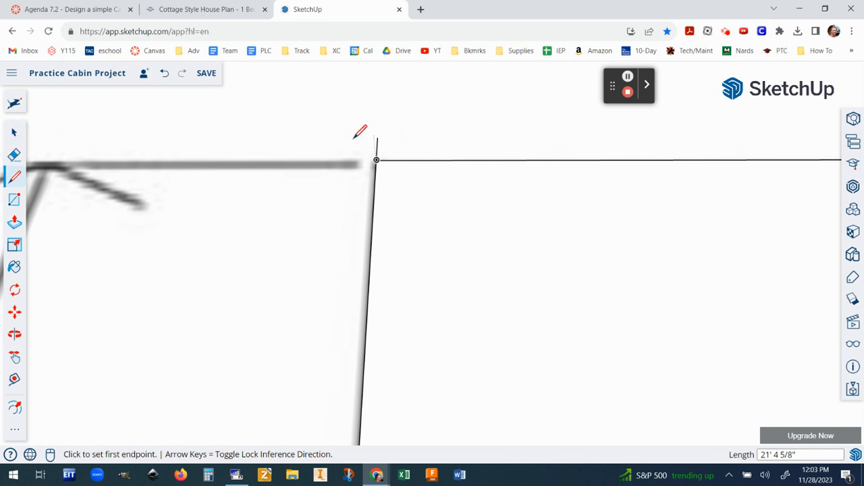
pyautogui.click(14, 155)
pyautogui.moveTo(370, 147); pyautogui.dragTo(388, 146)
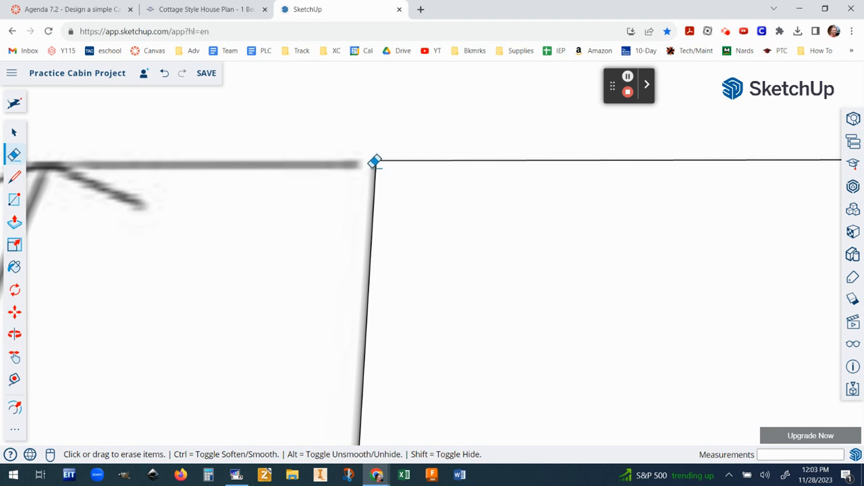
# - Examine the closed exterior outline from the bedroom's back corner across the back wall and toward the porch
pyautogui.scroll(-4, 380, 158)
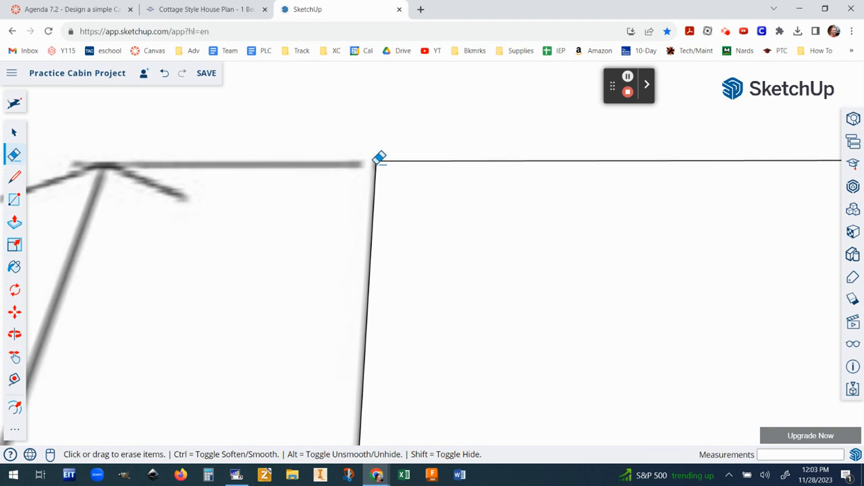
pyautogui.scroll(1, 447, 180)
pyautogui.scroll(-2, 447, 181)
pyautogui.scroll(-4, 663, 217)
pyautogui.scroll(-4, 663, 216)
pyautogui.scroll(-1, 637, 213)
pyautogui.keyDown('shift'); pyautogui.moveTo(490, 139); pyautogui.dragTo(128, 37, button='middle'); pyautogui.keyUp('shift')
pyautogui.scroll(-4, 519, 201)
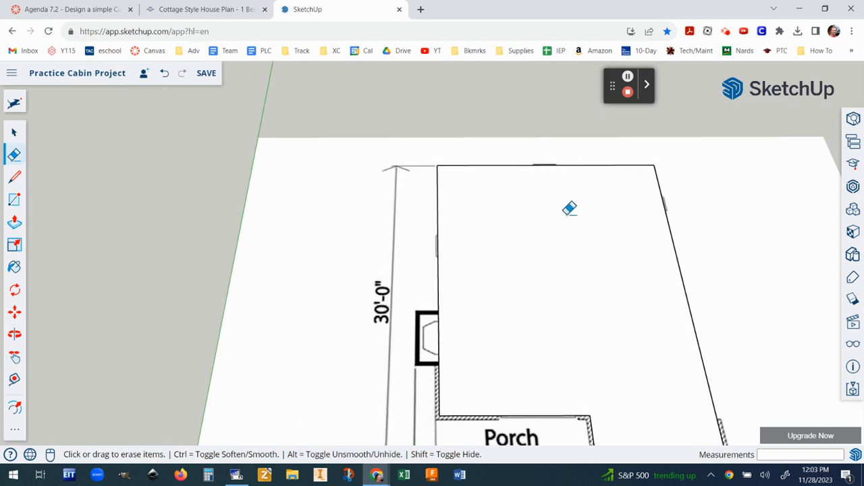
pyautogui.keyDown('shift'); pyautogui.moveTo(513, 206); pyautogui.dragTo(405, 185, button='middle'); pyautogui.keyUp('shift')
pyautogui.scroll(3, 449, 190)
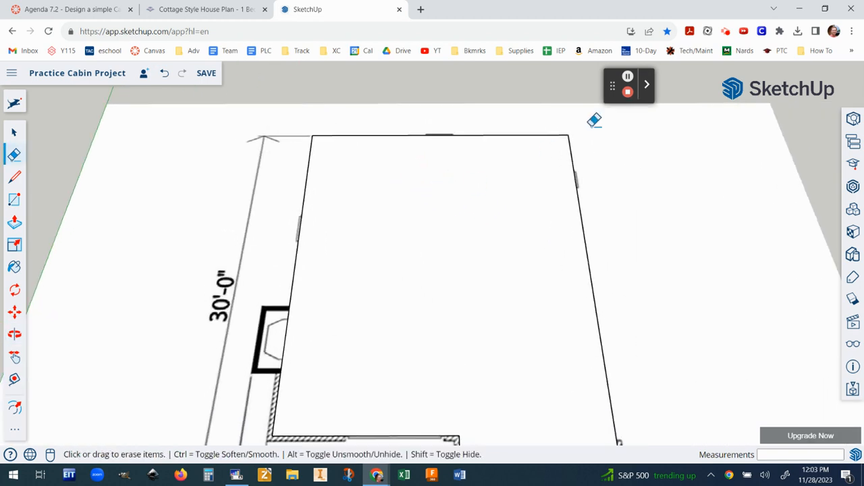
pyautogui.scroll(-3, 461, 418)
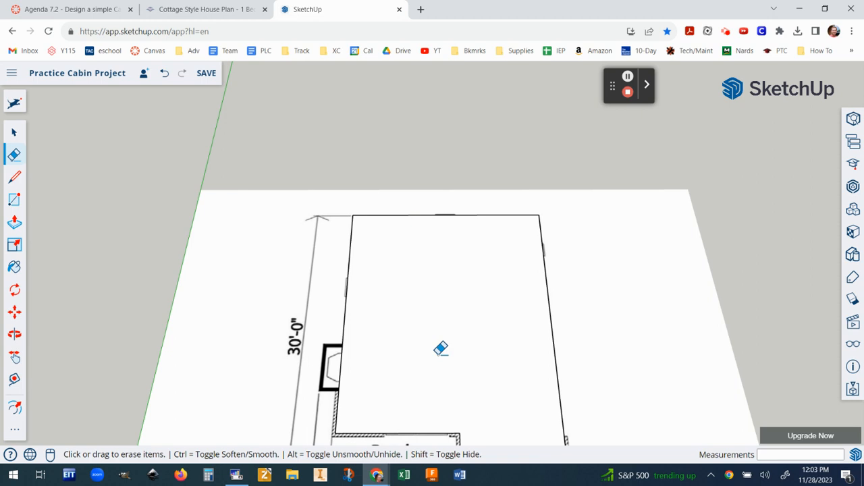
# - Delete the face filling the exterior outline and inspect the single wall line at the bedroom's side window
pyautogui.click(15, 133)
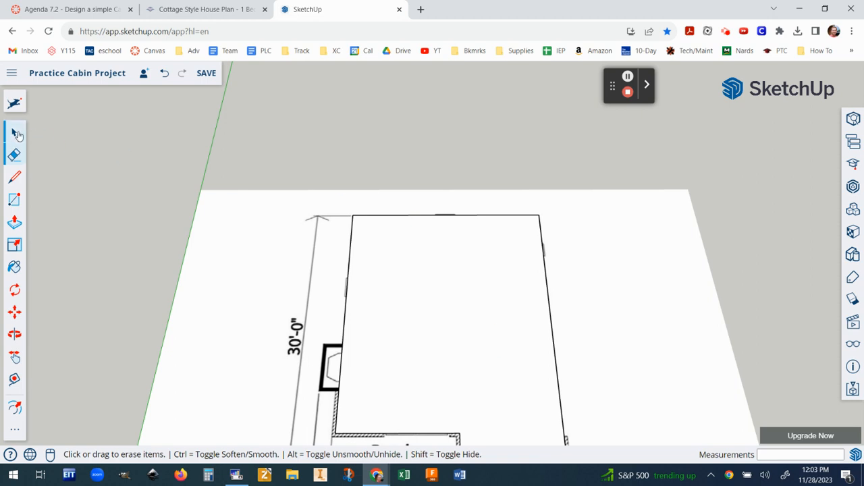
pyautogui.click(442, 310)
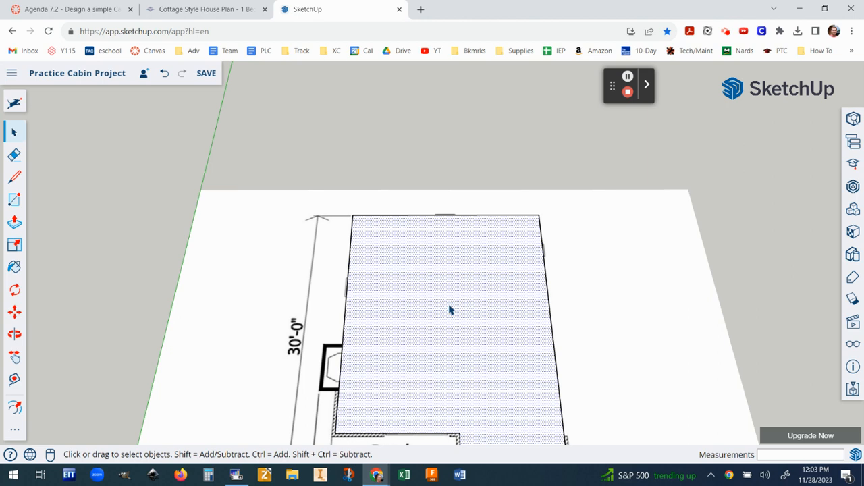
pyautogui.press('Delete')
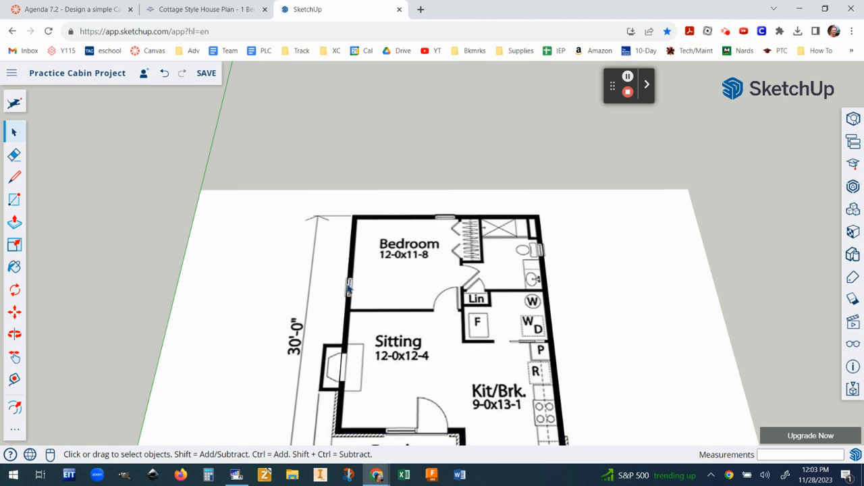
pyautogui.scroll(10, 348, 289)
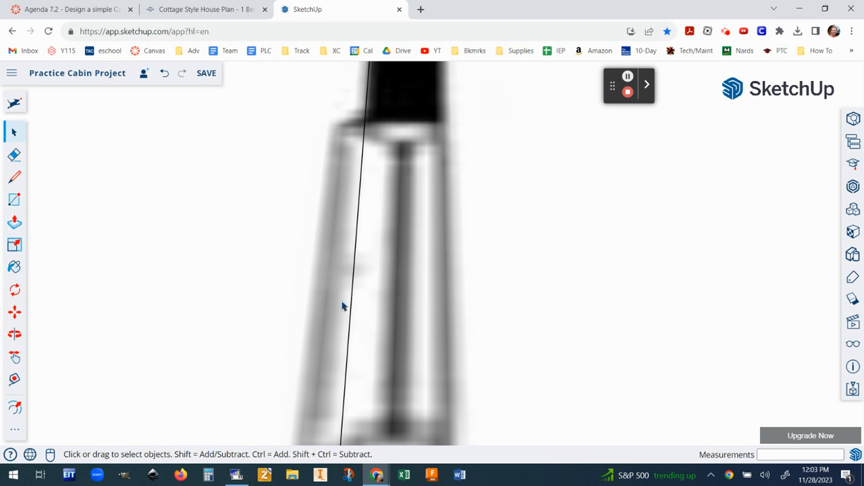
pyautogui.scroll(-3, 350, 301)
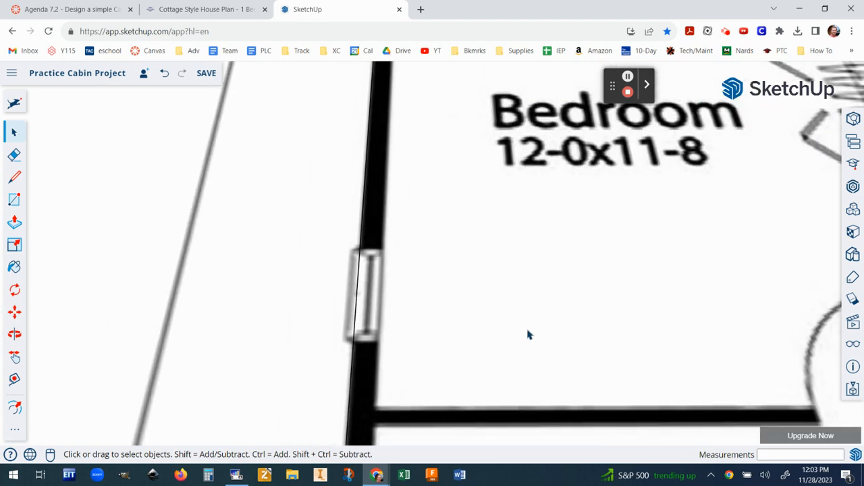
pyautogui.scroll(-5, 383, 176)
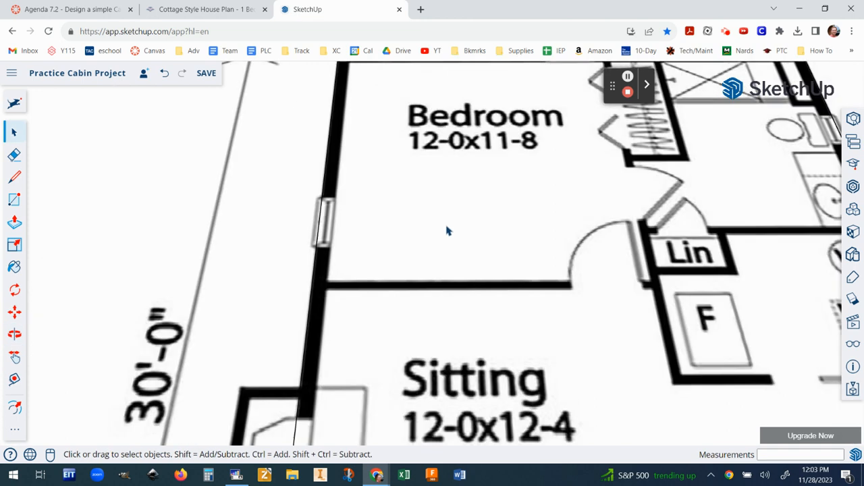
pyautogui.scroll(-1, 475, 231)
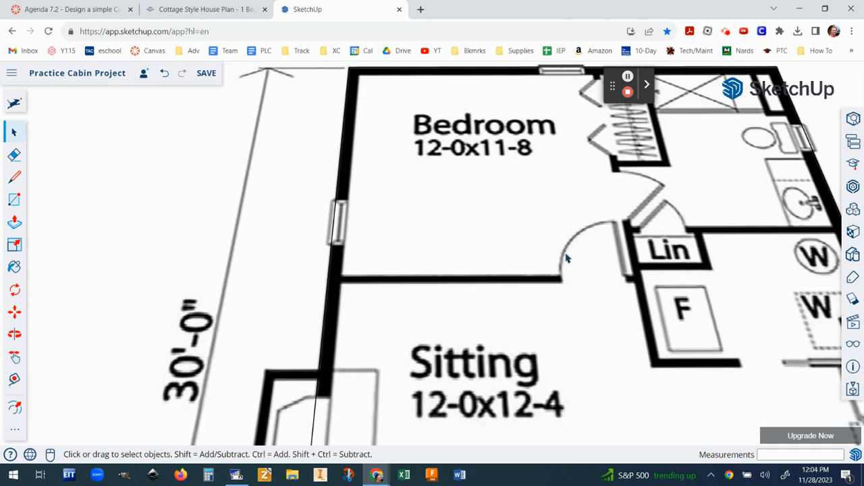
# - Undo the deletion of the face inside the exterior outline
pyautogui.click(164, 74)
pyautogui.scroll(-2, 659, 259)
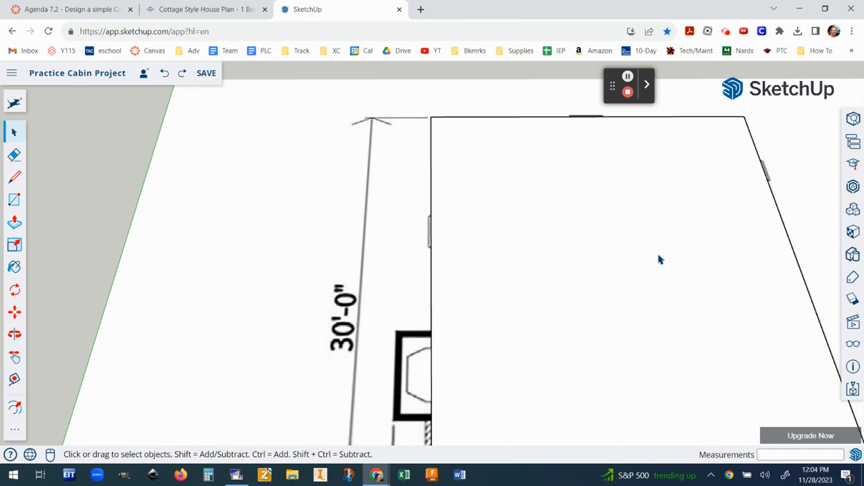
pyautogui.moveTo(538, 212)
pyautogui.mouseDown(button='middle')
pyautogui.moveTo(432, 170)
pyautogui.moveTo(426, 187)
pyautogui.mouseUp(button='middle')
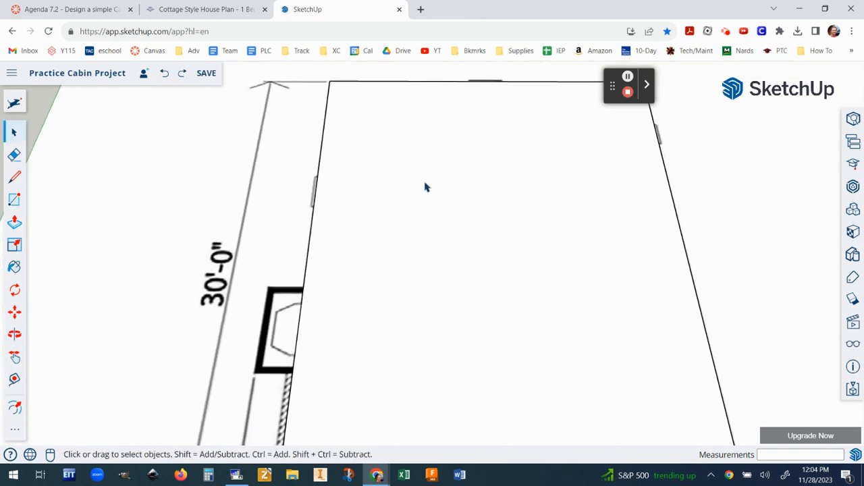
pyautogui.scroll(-2, 426, 189)
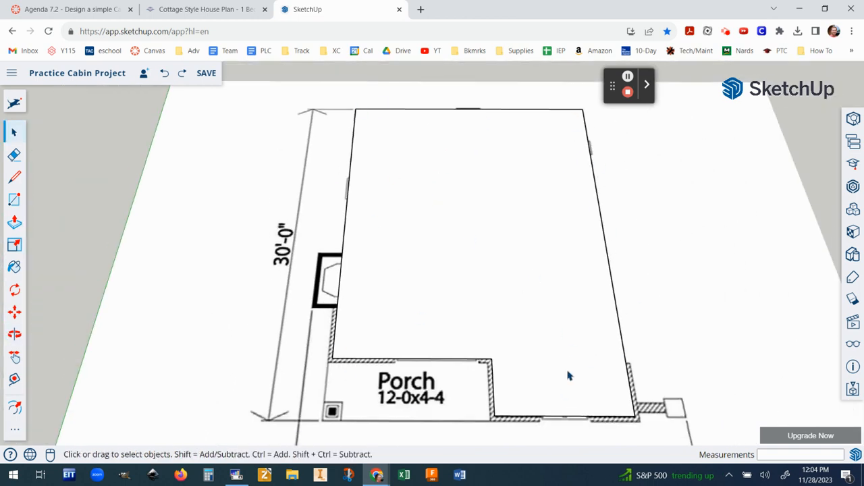
# - Offset the exterior outline face inward by 6" to form the wall thickness
pyautogui.click(15, 434)
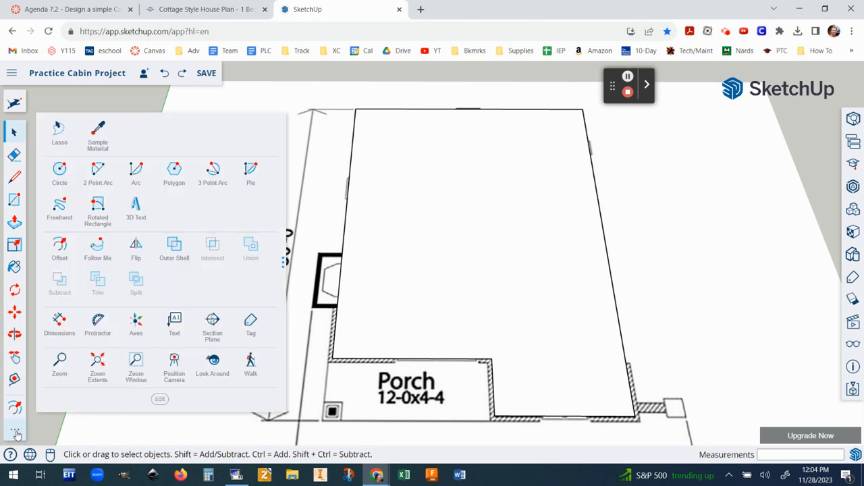
pyautogui.click(60, 247)
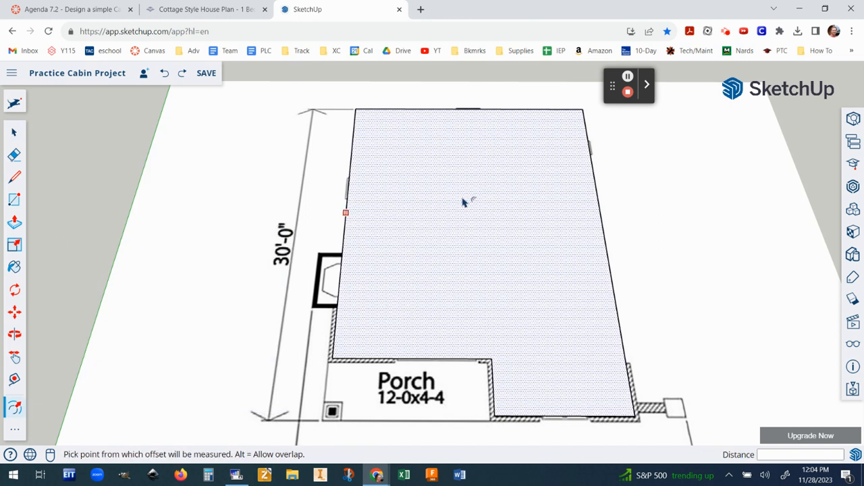
pyautogui.click(478, 224)
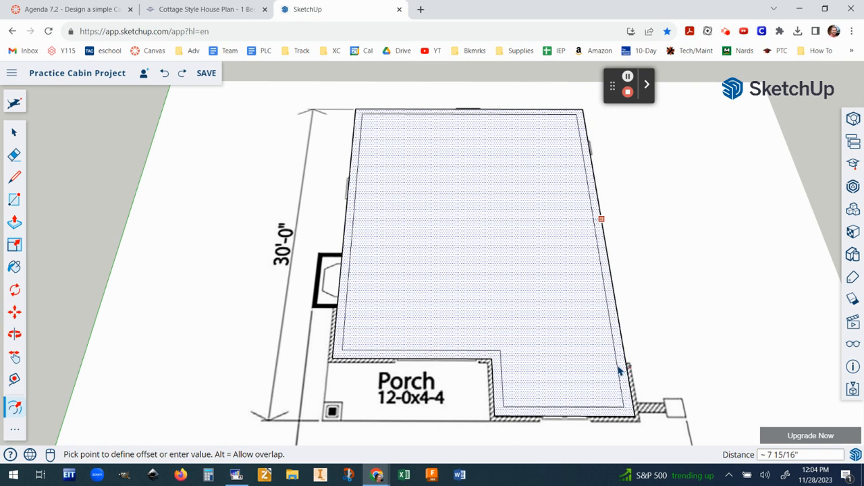
pyautogui.write('6')
pyautogui.press('Return')
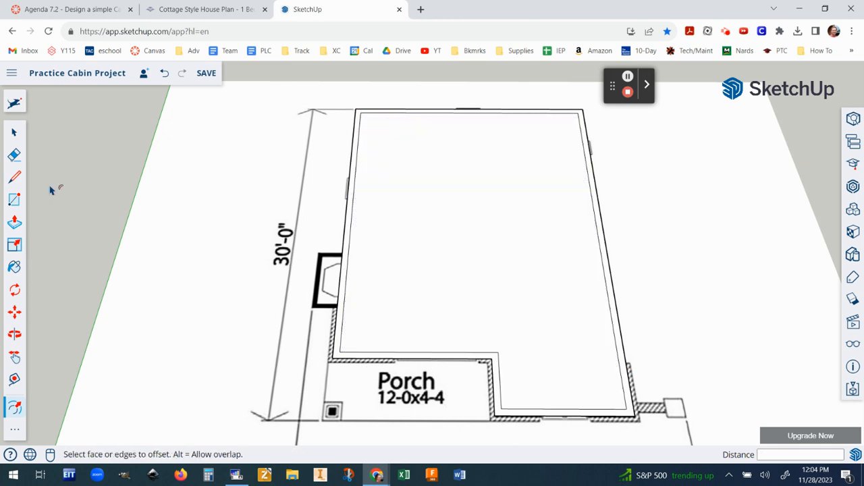
# - Delete the interior face inside the offset wall outline
pyautogui.click(15, 133)
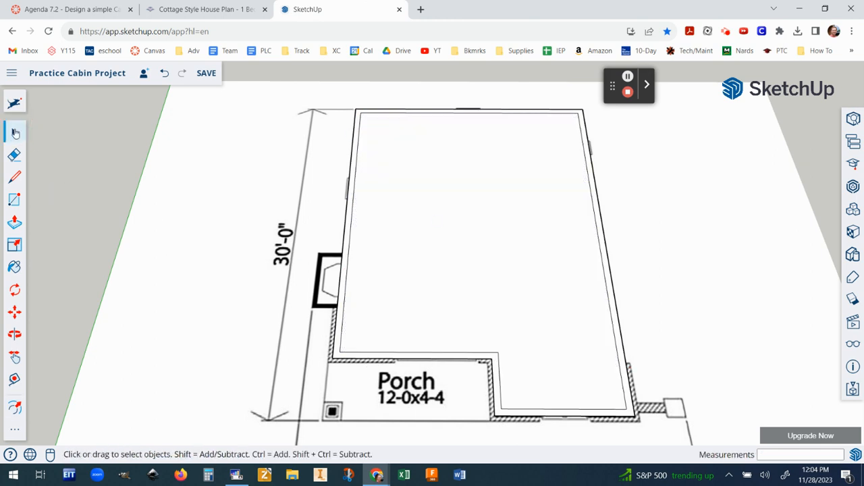
pyautogui.click(436, 220)
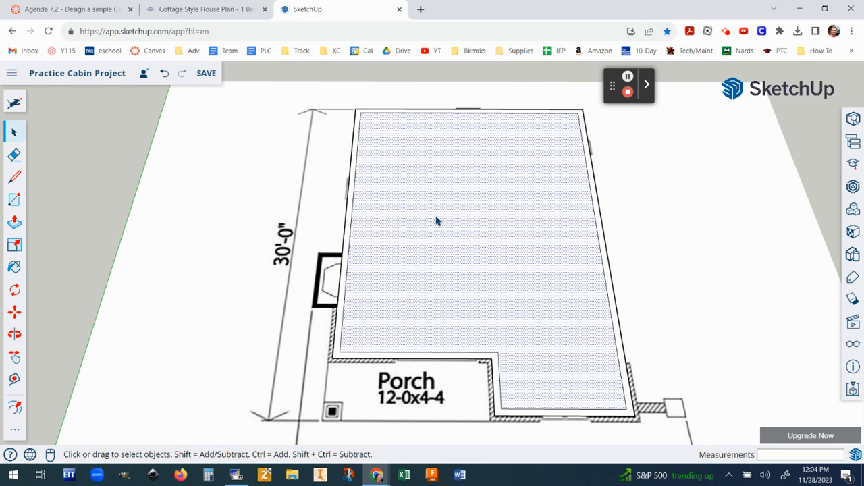
pyautogui.press('Delete')
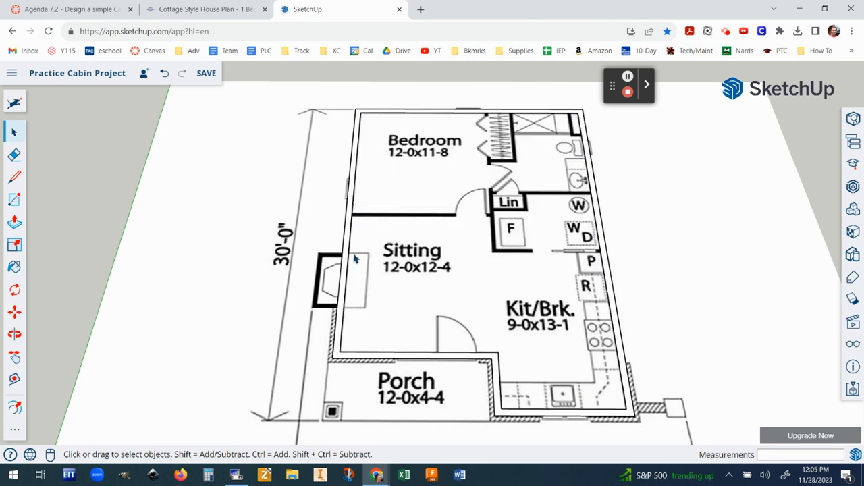
# - Delete the narrow face between the outer and inner wall outlines, keeping only their edges
pyautogui.scroll(3, 356, 259)
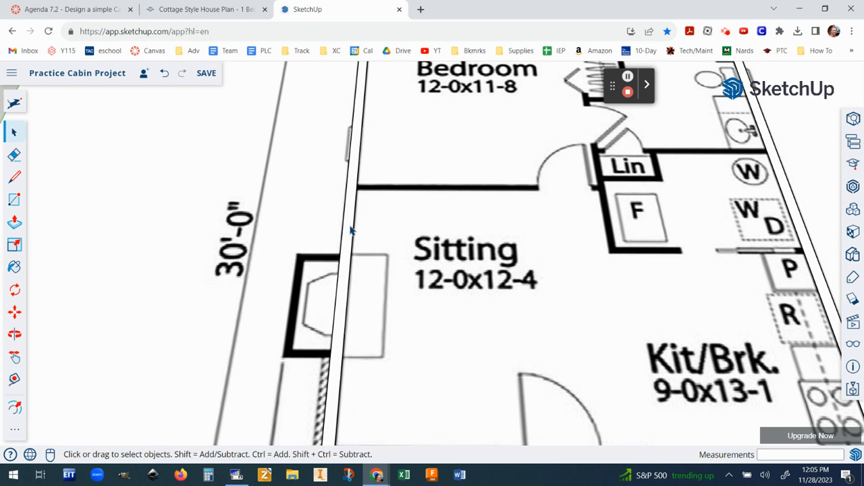
pyautogui.scroll(-5, 351, 200)
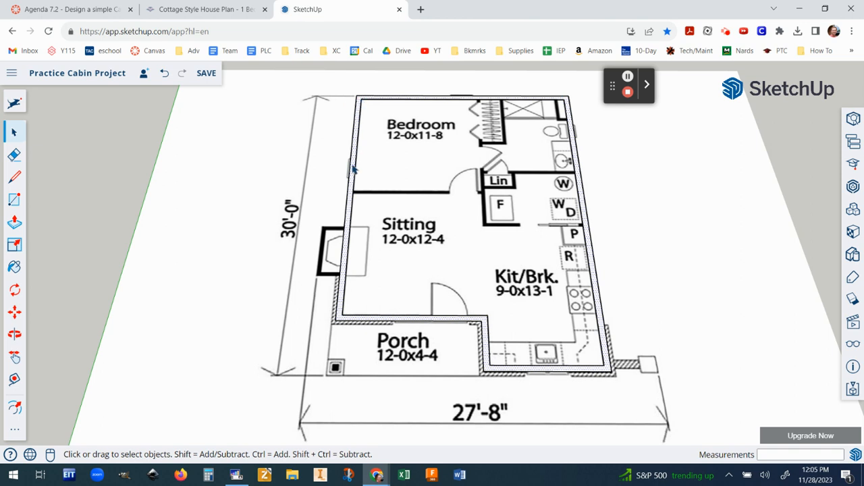
pyautogui.scroll(3, 353, 168)
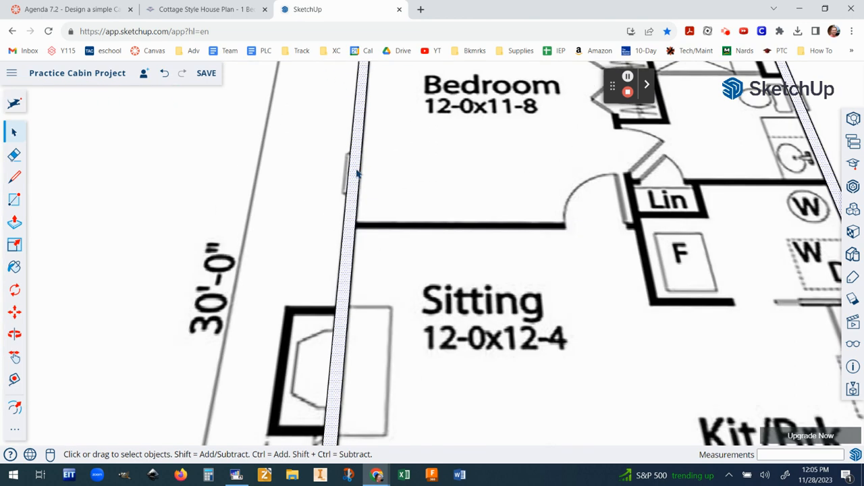
pyautogui.scroll(-3, 359, 174)
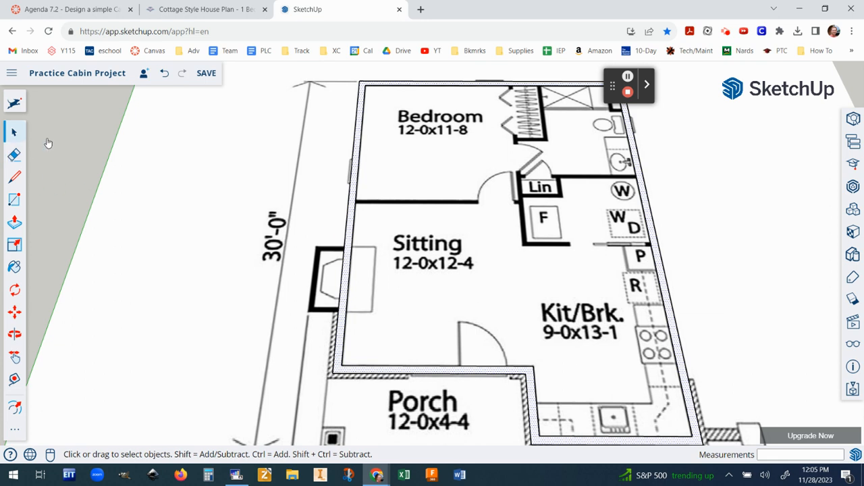
pyautogui.click(359, 154)
pyautogui.press('Delete')
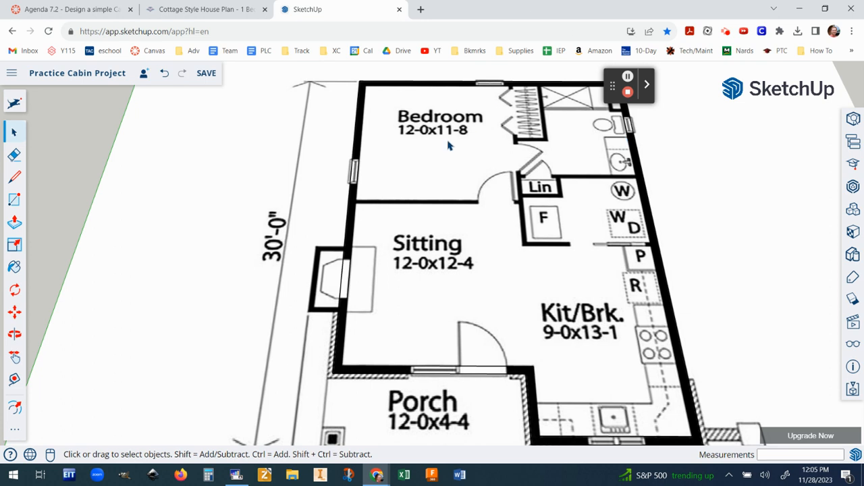
# - Draw a 6" line across the bedroom's west wall thickness at the upper end of the window, then end the line chain
pyautogui.scroll(8, 449, 145)
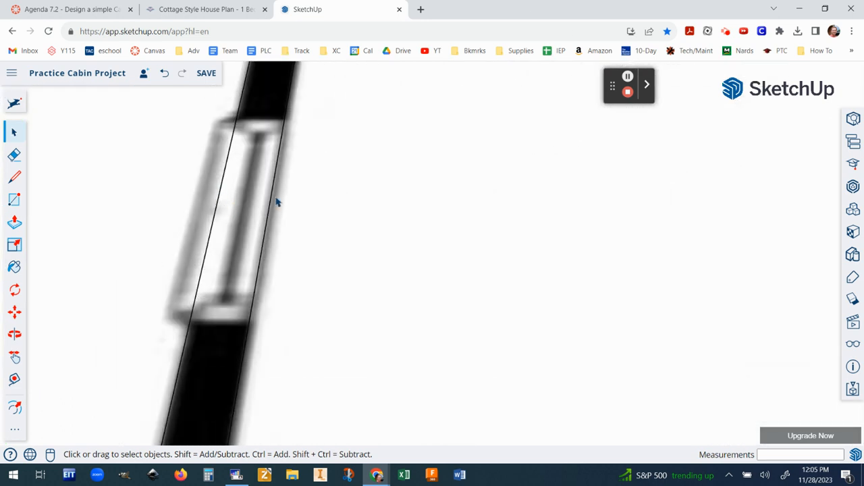
pyautogui.scroll(-6, 270, 206)
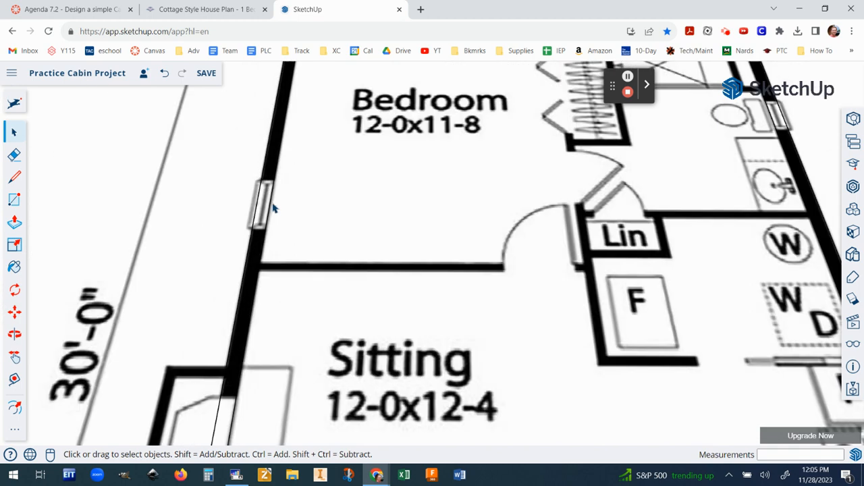
pyautogui.moveTo(350, 195); pyautogui.dragTo(463, 219, button='middle')
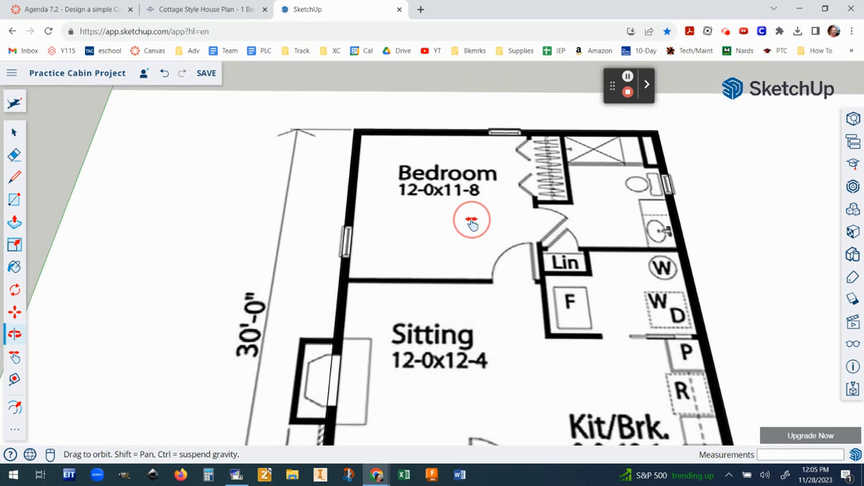
pyautogui.scroll(5, 328, 251)
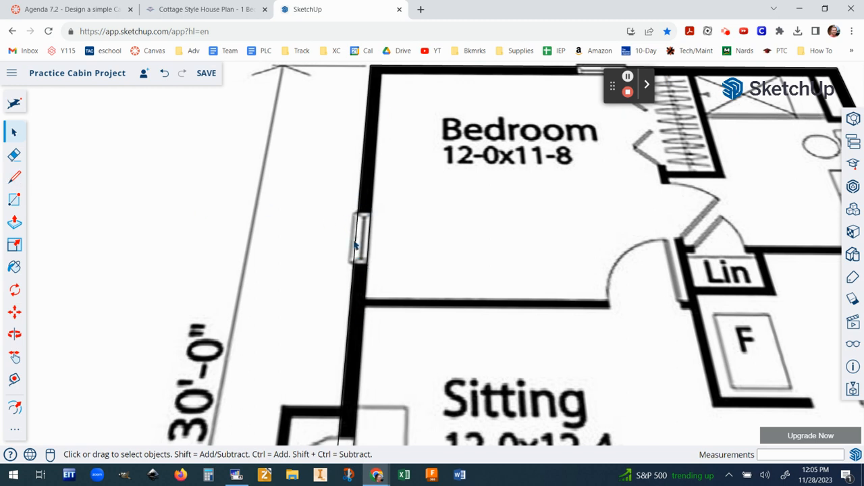
pyautogui.click(14, 177)
pyautogui.scroll(5, 358, 214)
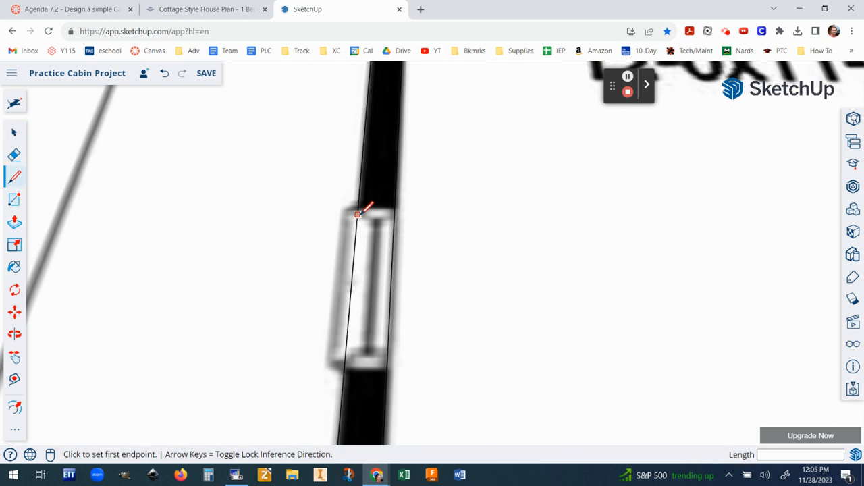
pyautogui.click(359, 203)
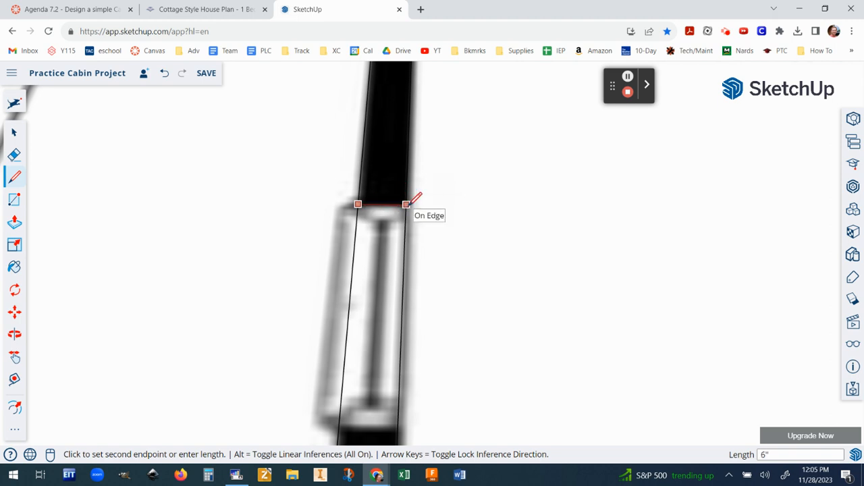
pyautogui.click(406, 204)
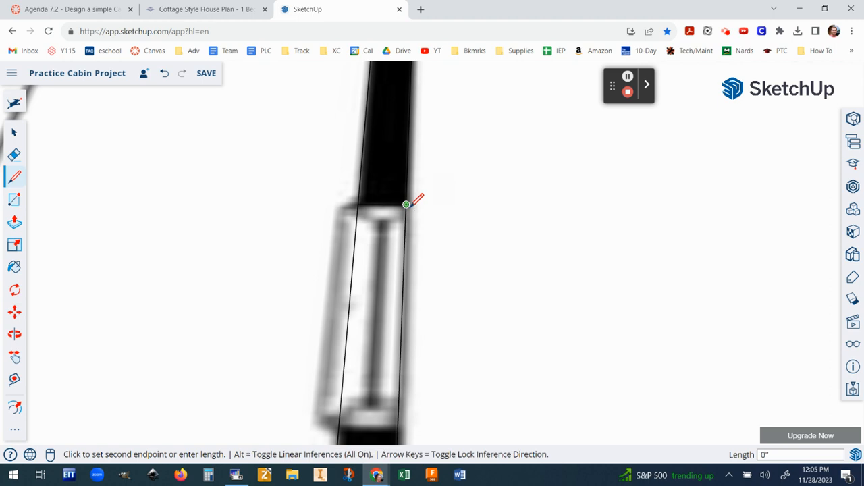
pyautogui.scroll(-4, 415, 204)
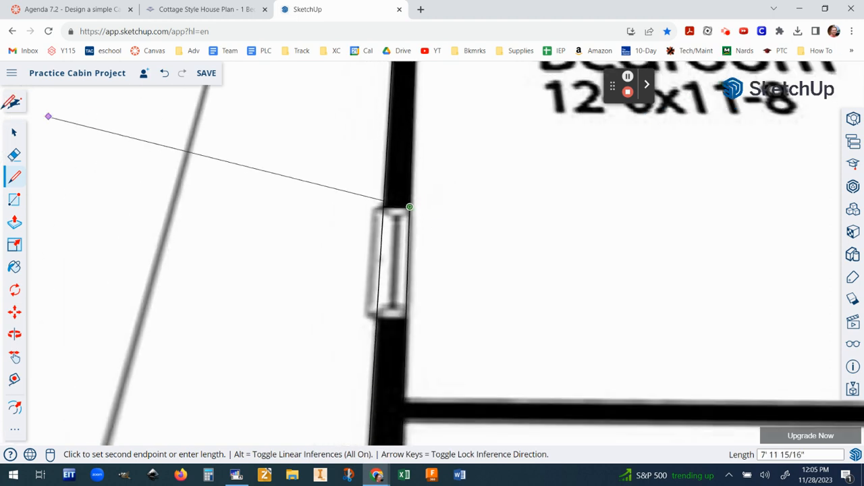
pyautogui.click(14, 177)
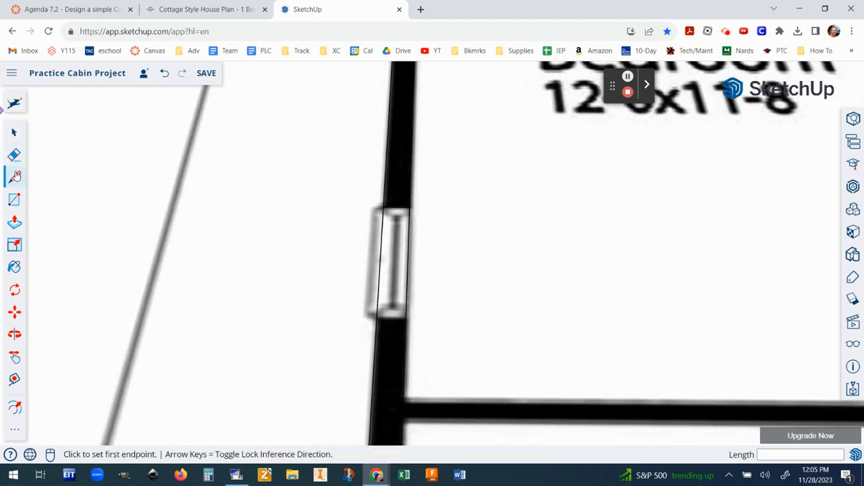
# - Draw a line across the same wall thickness at the lower end of the bedroom window, closing off the window opening
pyautogui.scroll(3, 422, 353)
pyautogui.scroll(2, 420, 350)
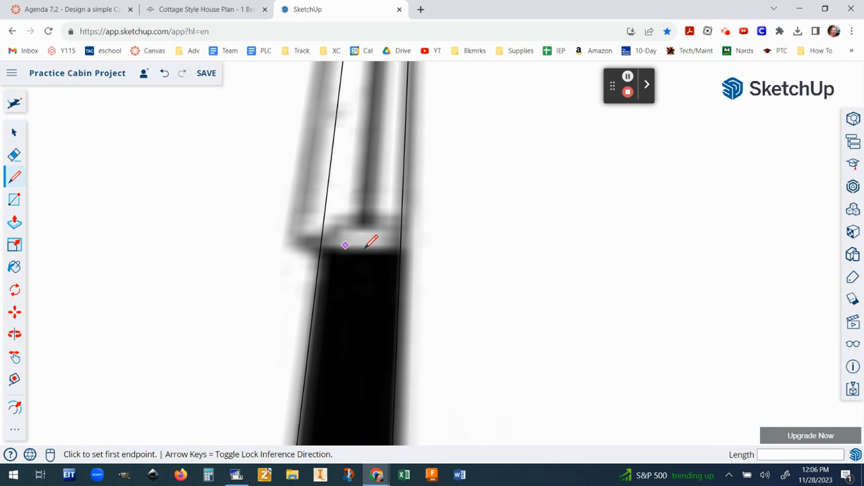
pyautogui.click(400, 247)
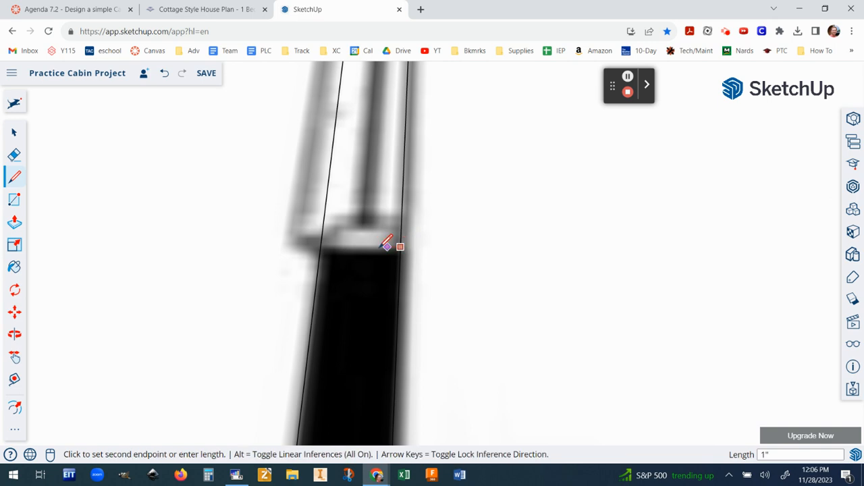
pyautogui.click(320, 246)
pyautogui.scroll(-5, 329, 240)
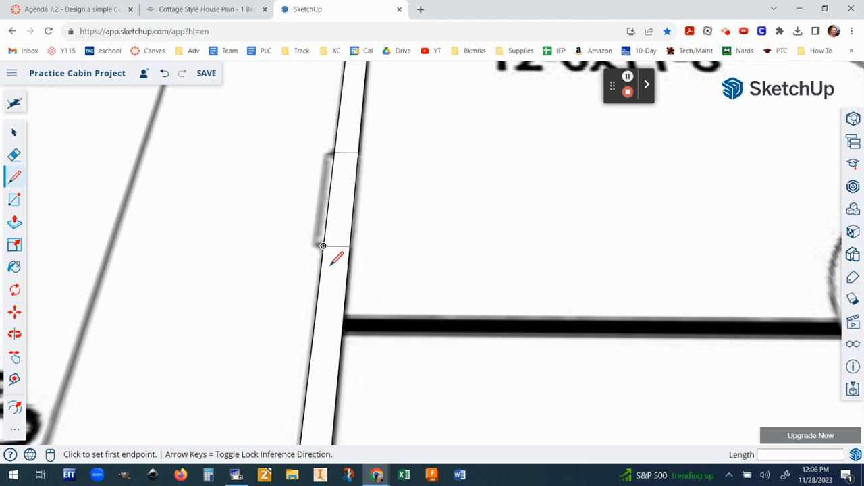
# - Delete the wall face surrounding the marked bedroom window, keeping only the window opening's face
pyautogui.click(15, 133)
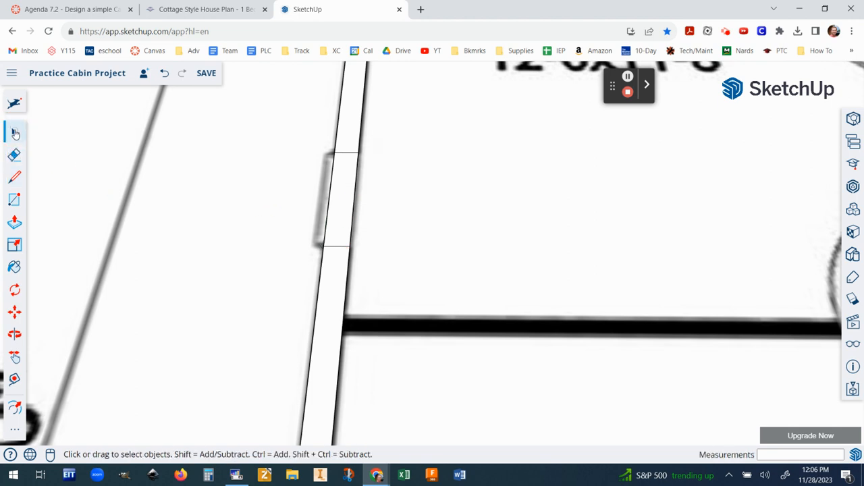
pyautogui.click(331, 285)
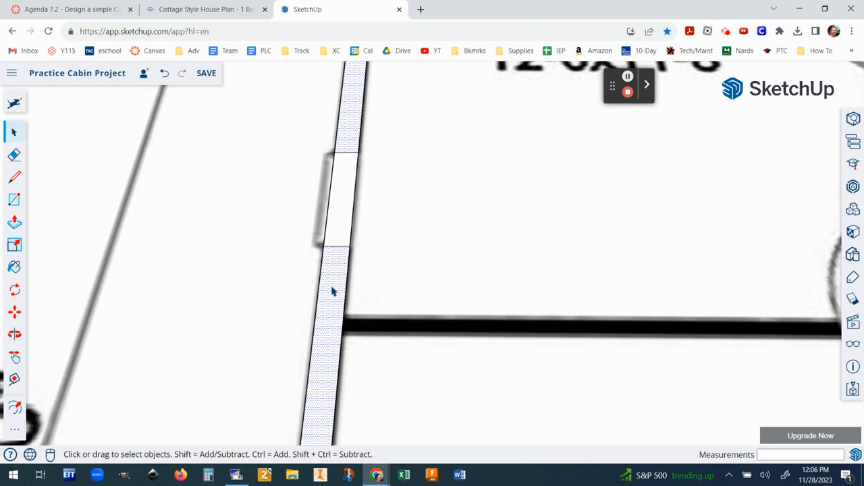
pyautogui.press('Delete')
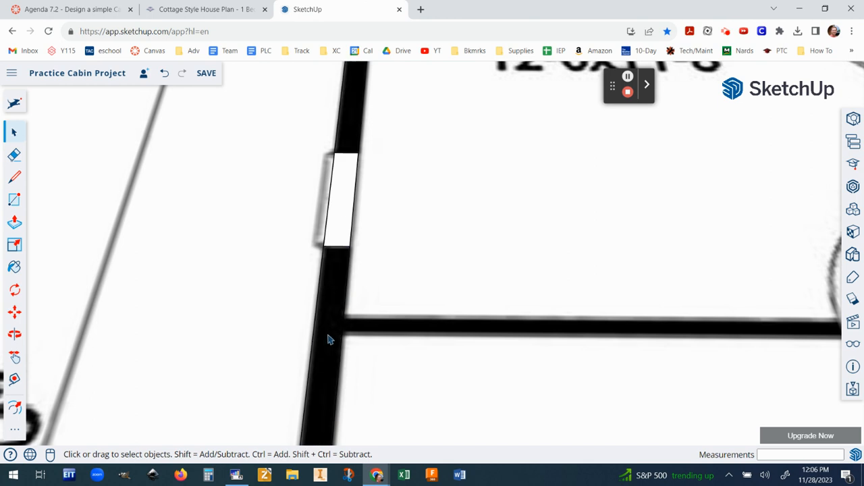
# - Draw a 6" line across the Sitting room's porch wall at the end of the window farthest from the door
pyautogui.scroll(-3, 327, 339)
pyautogui.moveTo(340, 367); pyautogui.dragTo(338, 322, button='middle')
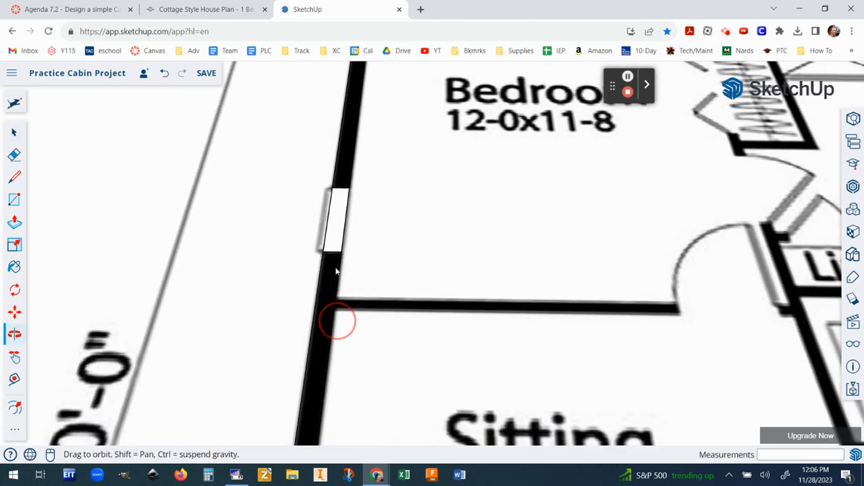
pyautogui.keyDown('shift'); pyautogui.moveTo(336, 267); pyautogui.dragTo(352, 131, button='middle'); pyautogui.keyUp('shift')
pyautogui.scroll(2, 297, 346)
pyautogui.scroll(-2, 310, 324)
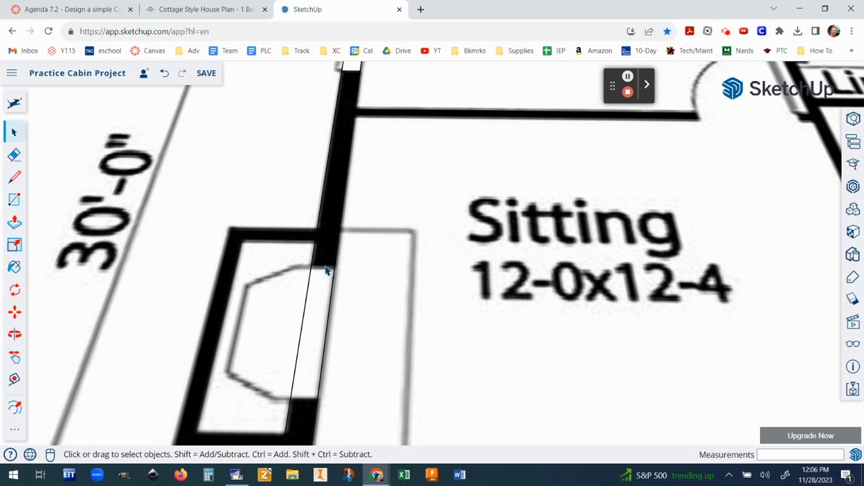
pyautogui.scroll(-5, 312, 395)
pyautogui.moveTo(408, 384); pyautogui.dragTo(373, 359, button='middle')
pyautogui.scroll(10, 448, 251)
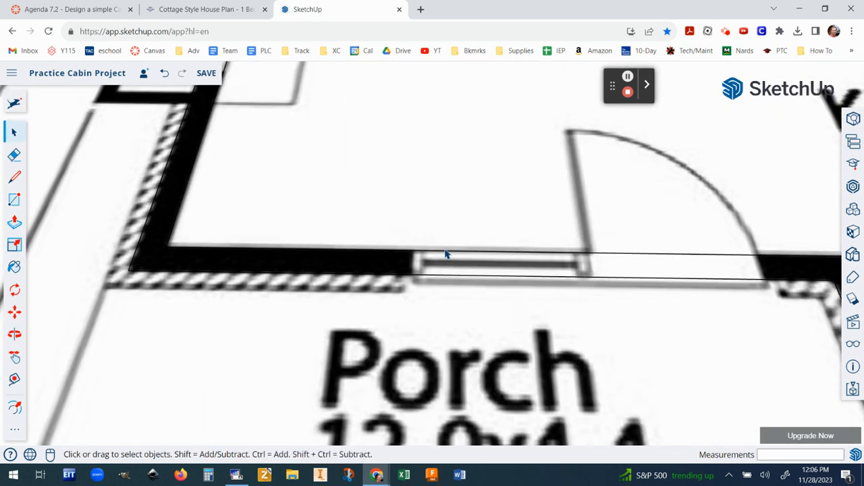
pyautogui.scroll(-5, 441, 254)
pyautogui.moveTo(440, 254); pyautogui.dragTo(490, 270, button='middle')
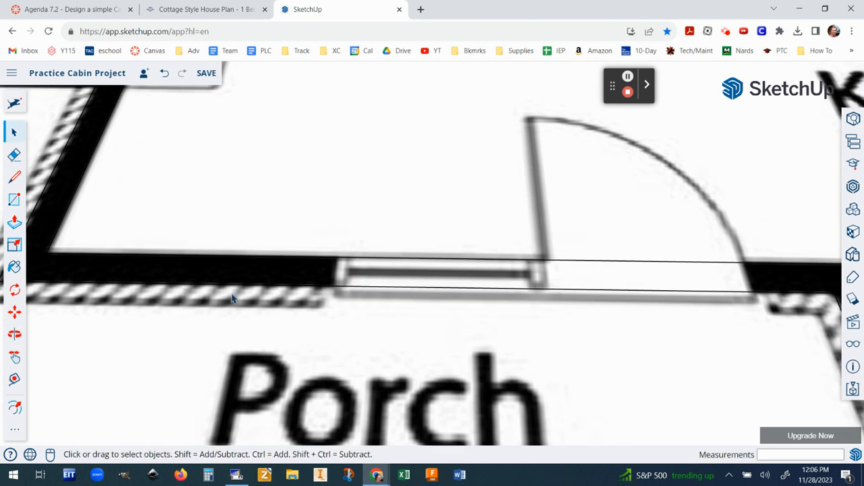
pyautogui.click(13, 177)
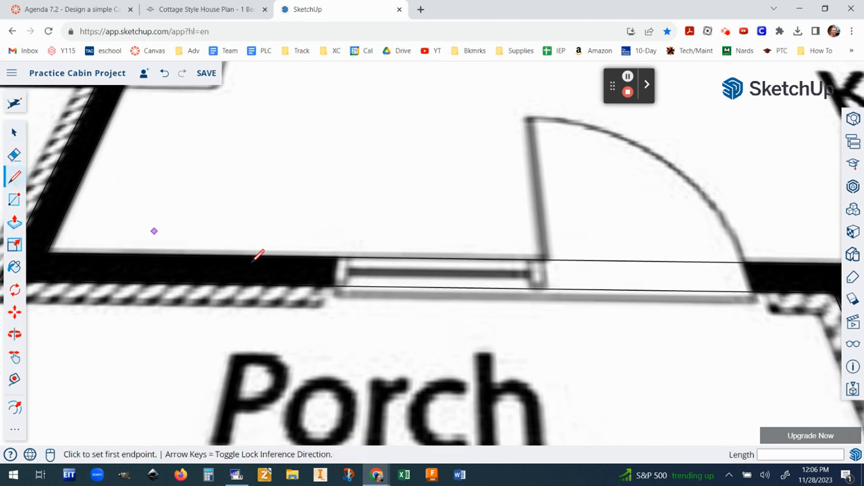
pyautogui.click(339, 257)
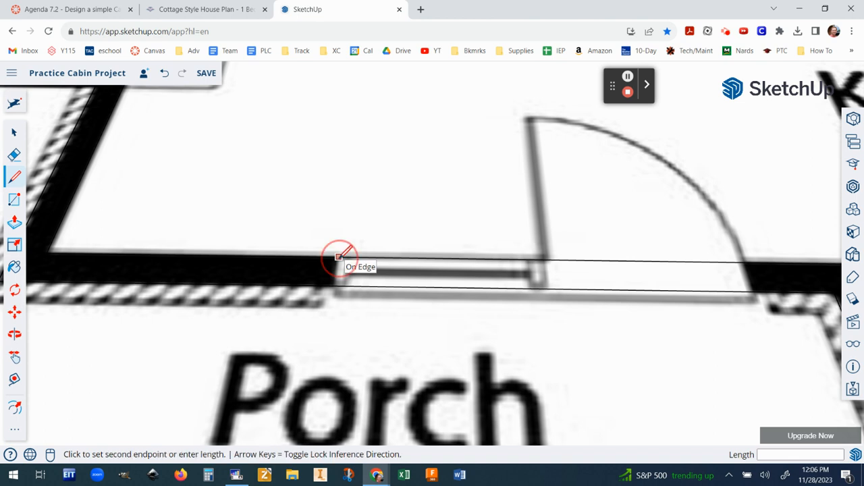
pyautogui.click(335, 285)
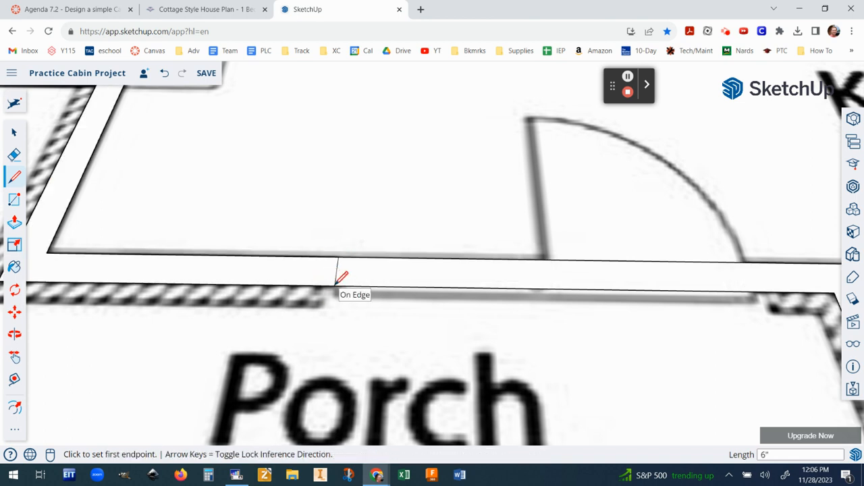
# - Delete the wall face covering the porch window and door to uncover the floor plan image underneath
pyautogui.click(14, 133)
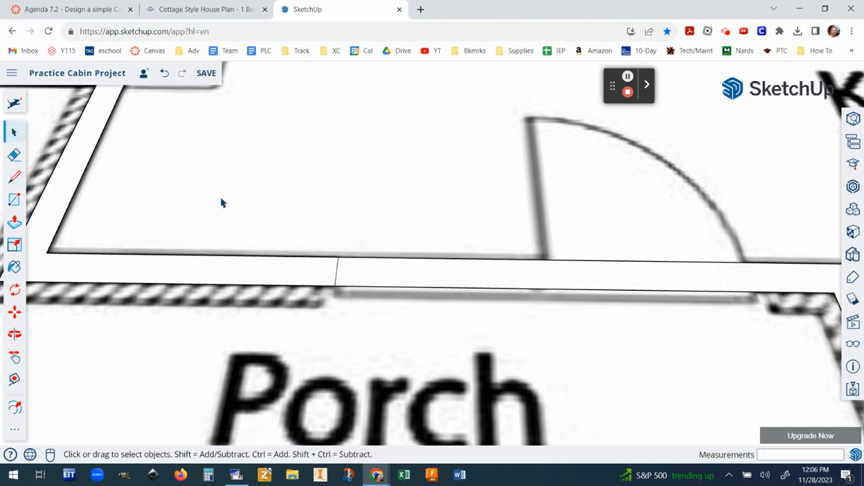
pyautogui.click(405, 277)
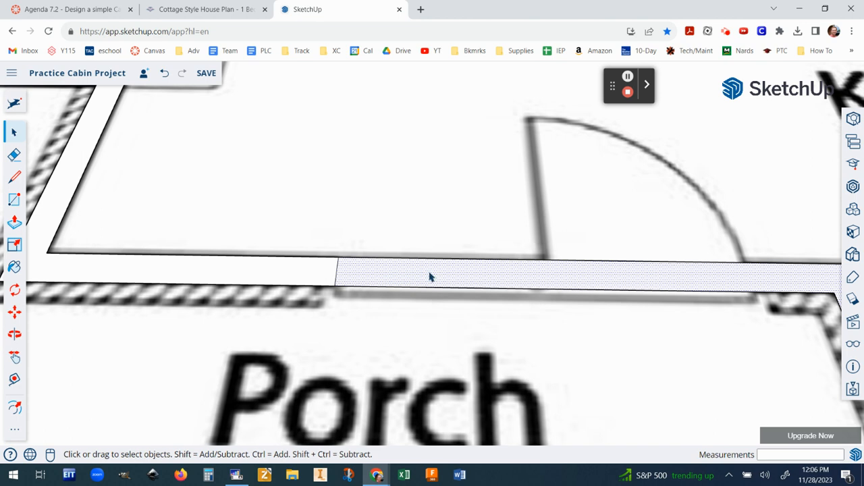
pyautogui.press('Delete')
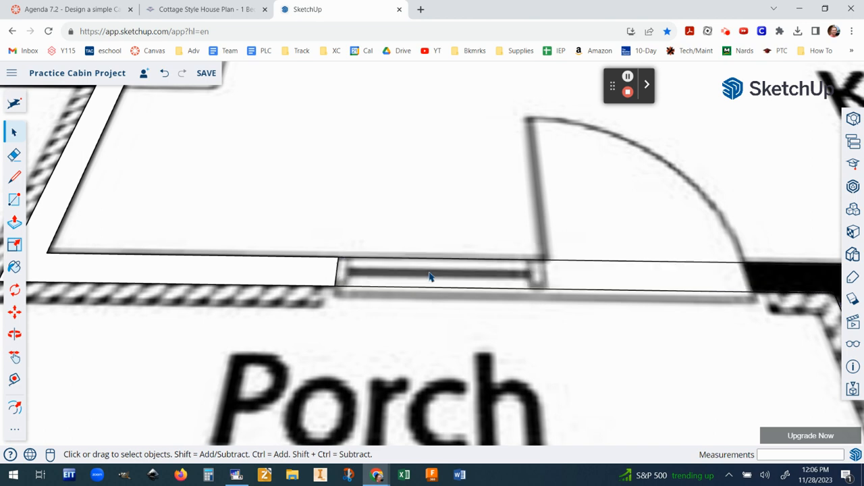
# - Draw a line across the porch wall at the latch side of the entry door, where its swing arc meets the wall
pyautogui.click(15, 178)
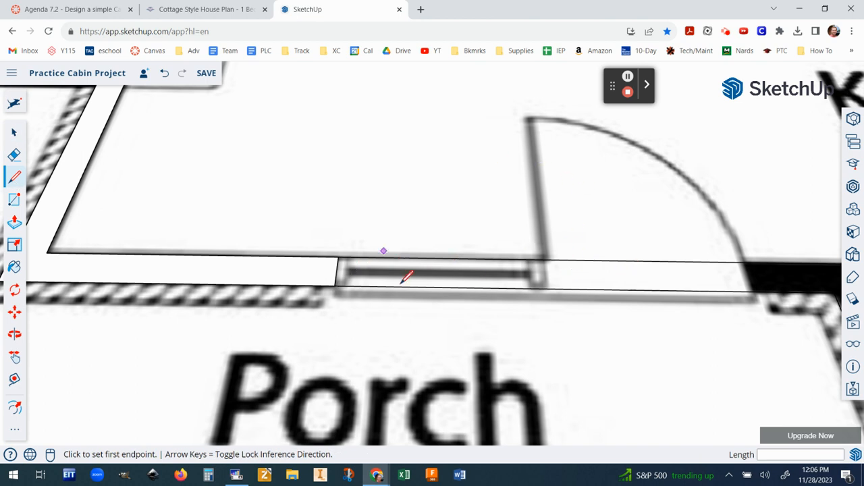
pyautogui.scroll(5, 743, 260)
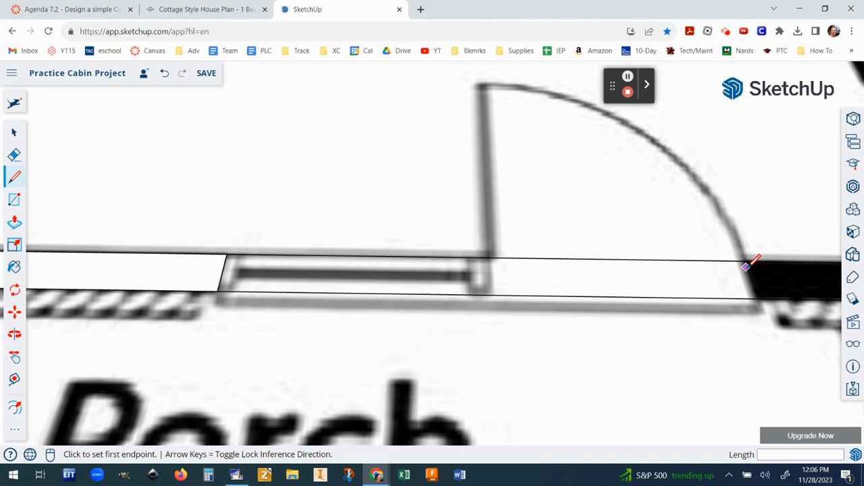
pyautogui.click(743, 259)
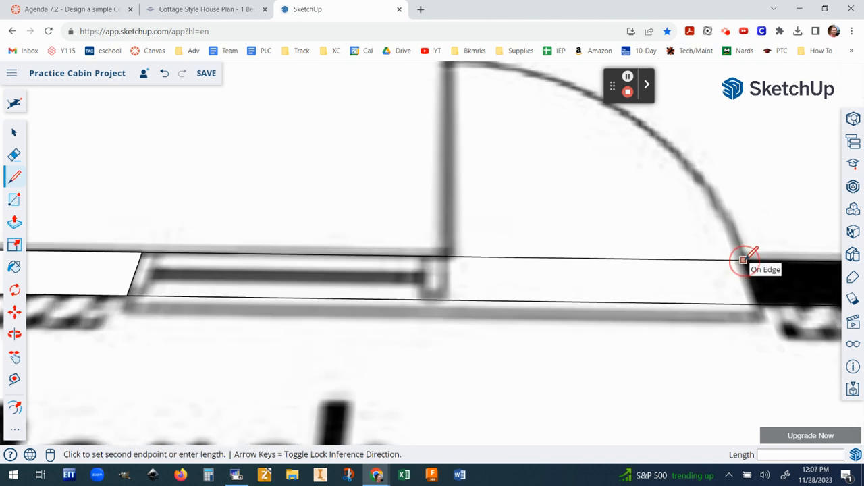
pyautogui.click(758, 304)
pyautogui.scroll(-5, 759, 304)
pyautogui.keyDown('shift'); pyautogui.moveTo(758, 304); pyautogui.dragTo(487, 244, button='middle'); pyautogui.keyUp('shift')
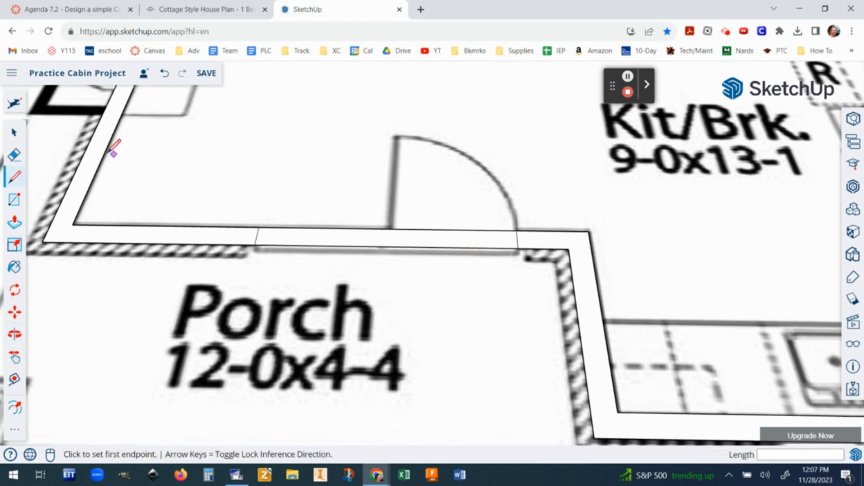
# - Delete the wall face that runs from the entry door around the kitchen corner, keeping the window and door opening face
pyautogui.click(13, 134)
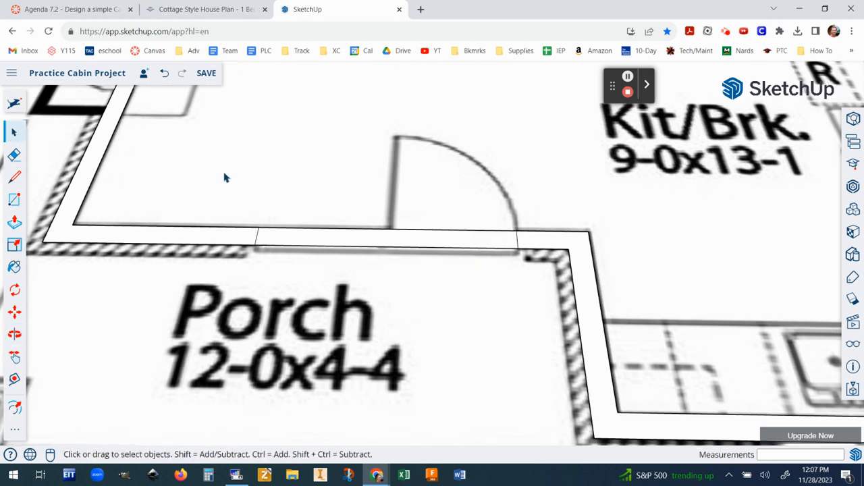
pyautogui.click(583, 251)
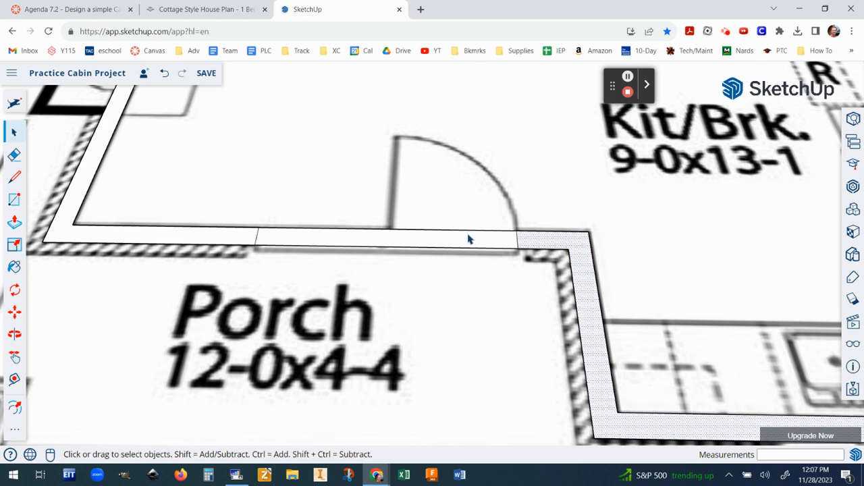
pyautogui.press('Delete')
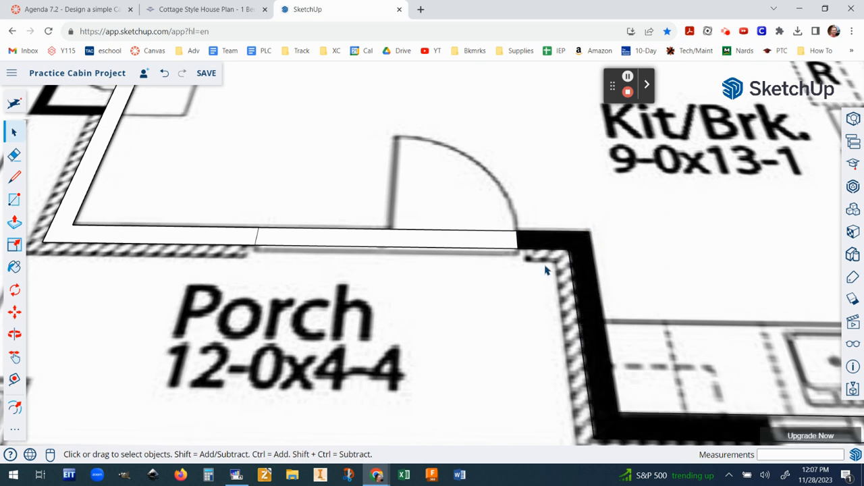
# - Draw a 6" line across the kitchen's sink wall at the end of the window nearest the porch
pyautogui.scroll(-5, 592, 305)
pyautogui.keyDown('shift'); pyautogui.moveTo(665, 326); pyautogui.dragTo(444, 283, button='middle'); pyautogui.keyUp('shift')
pyautogui.scroll(5, 459, 344)
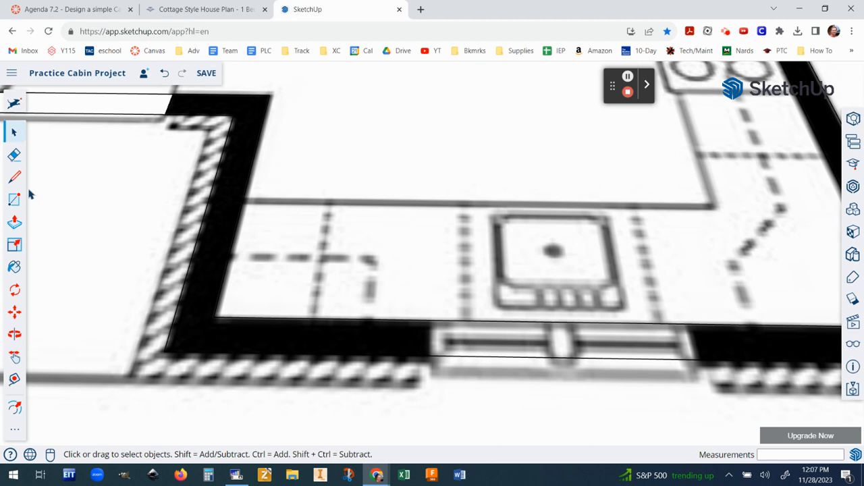
pyautogui.click(17, 179)
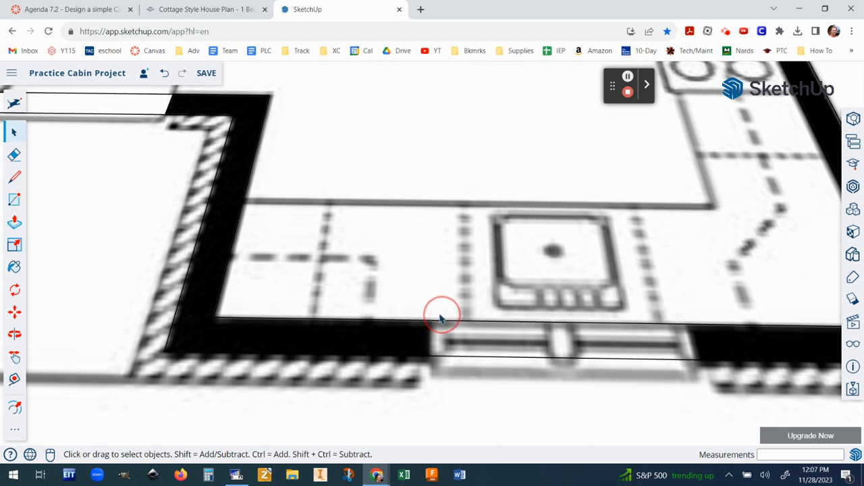
pyautogui.click(15, 177)
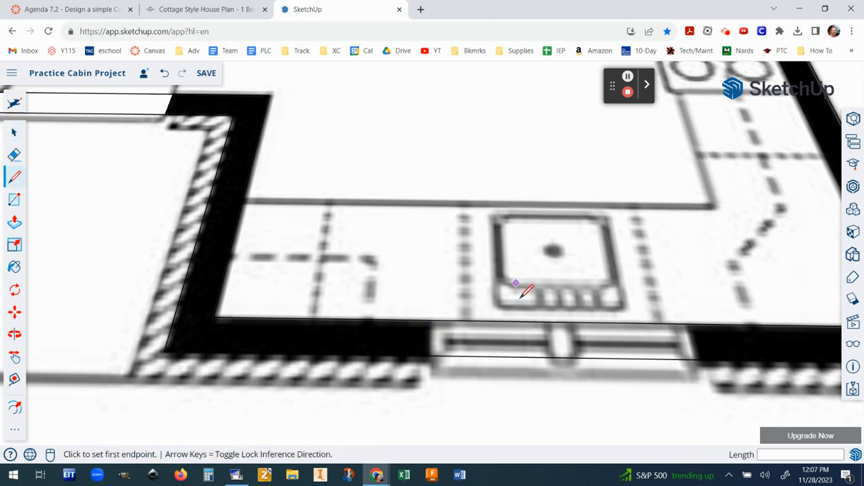
pyautogui.click(429, 320)
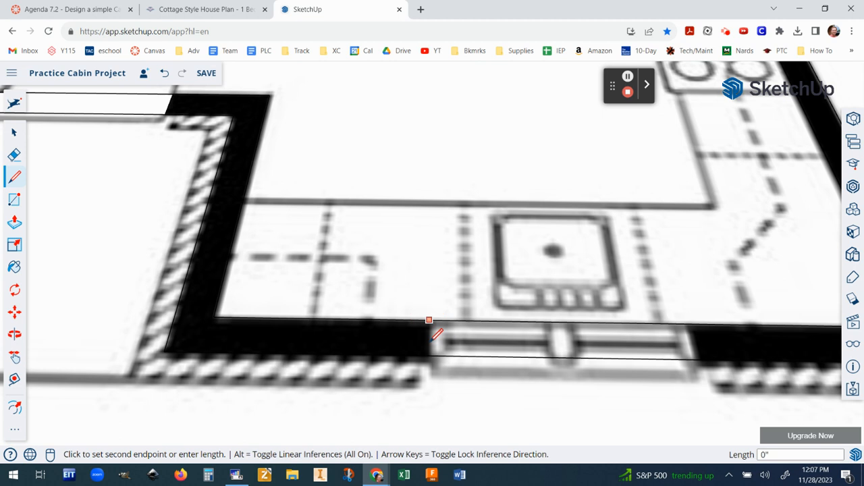
pyautogui.click(428, 356)
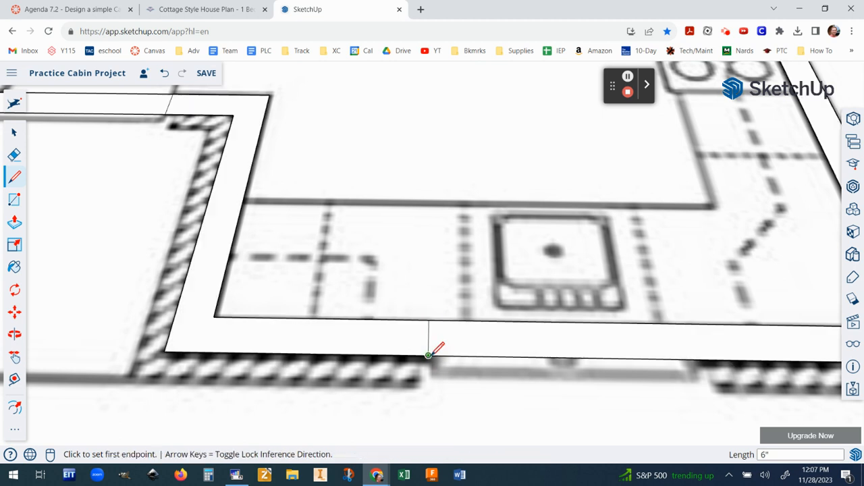
# - Delete the wall face covering the kitchen sink window to uncover the floor plan image underneath
pyautogui.click(14, 133)
pyautogui.click(558, 346)
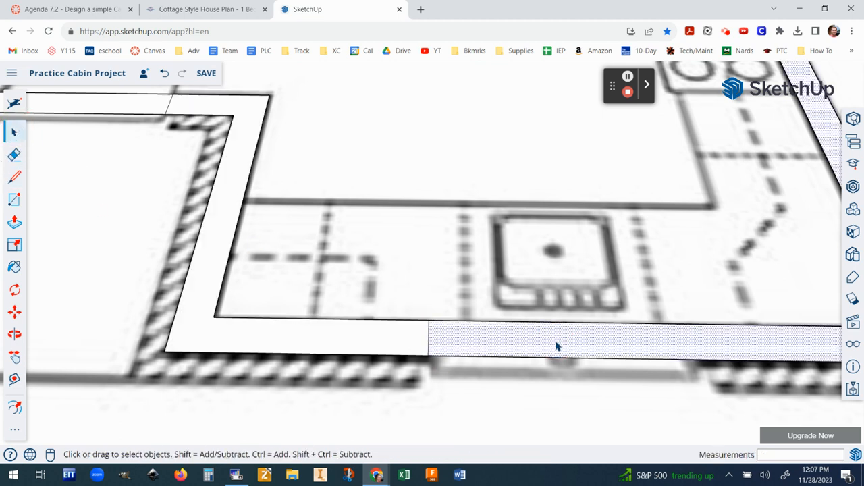
pyautogui.press('Delete')
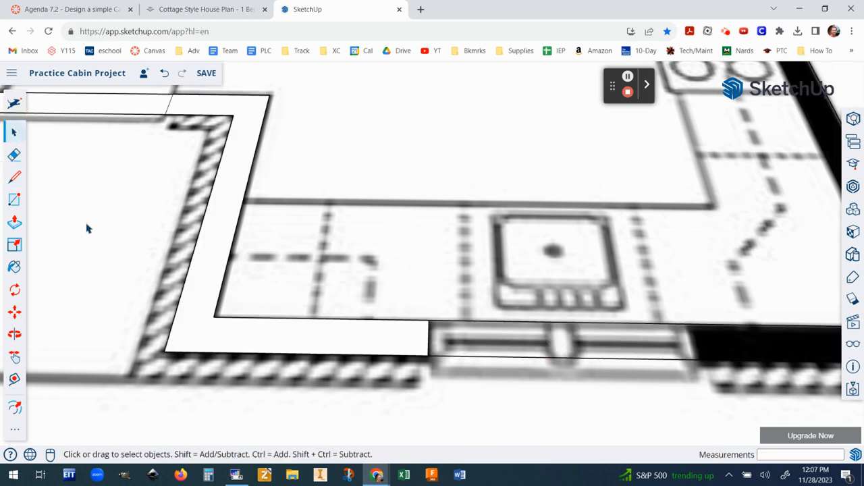
# - Draw a 6" line across the kitchen's sink wall at the end of the window farthest from the porch
pyautogui.click(14, 177)
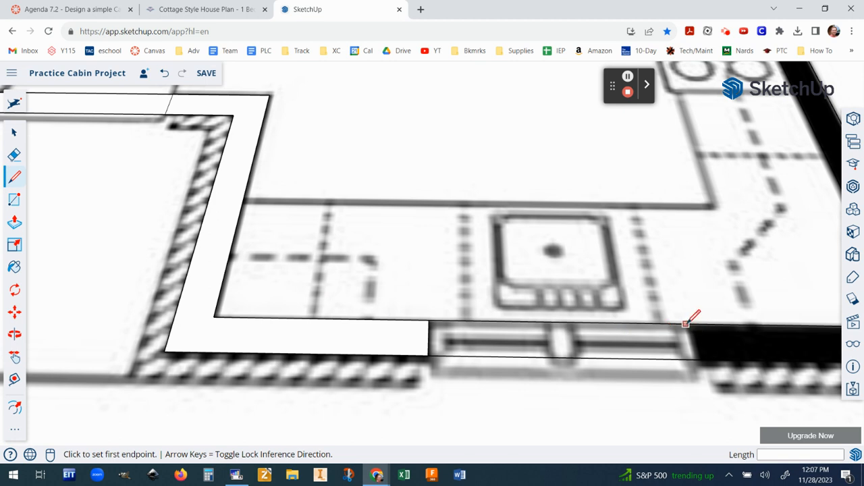
pyautogui.click(686, 324)
pyautogui.click(695, 359)
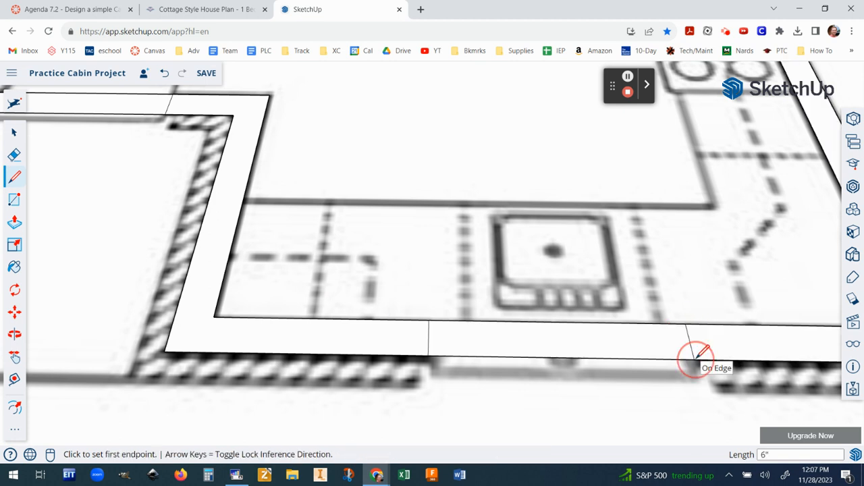
# - Delete the wall face running from the sink window around the kitchen's outer corner, keeping the window opening face
pyautogui.scroll(-1, 610, 299)
pyautogui.click(15, 133)
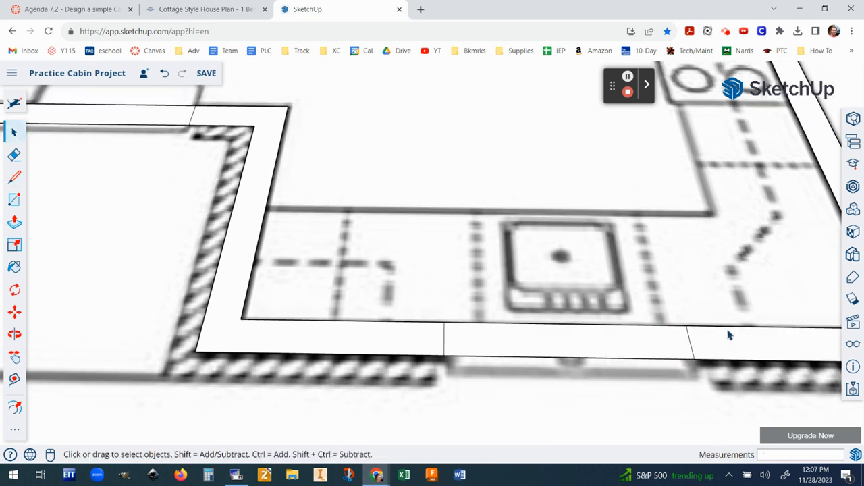
pyautogui.click(740, 347)
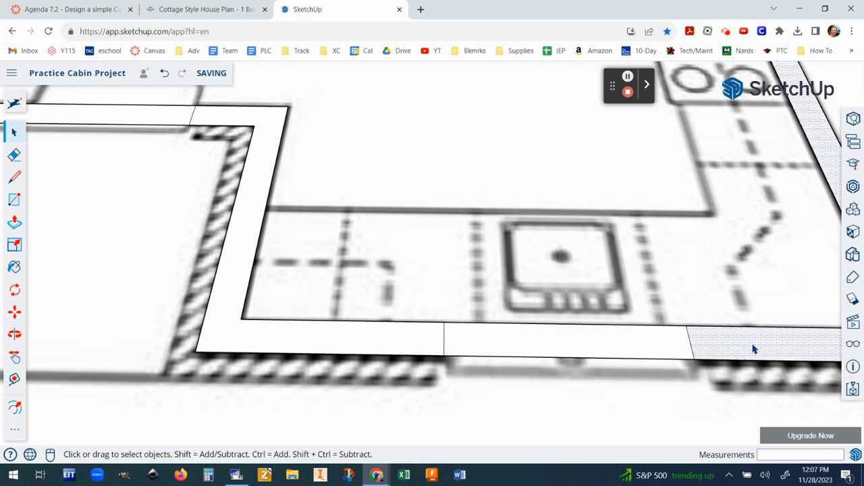
pyautogui.scroll(-6, 752, 349)
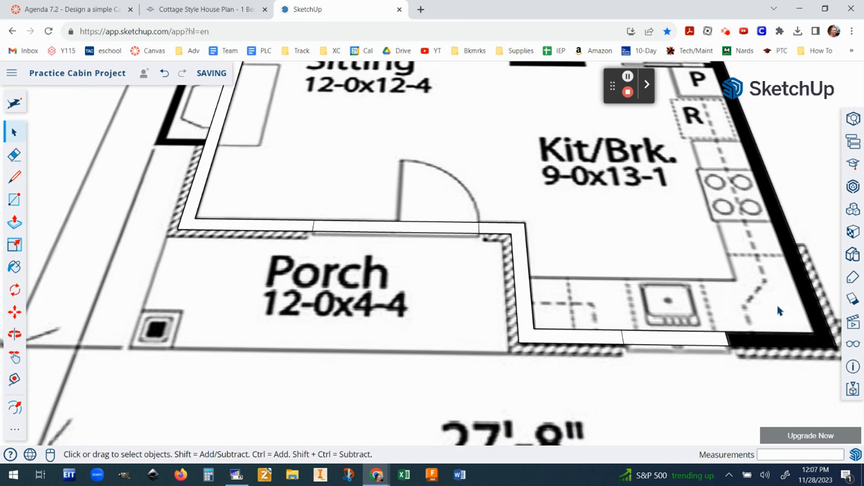
# - Draw a 6" line across the bathroom's exterior wall at the vanity end of the window beside the toilet
pyautogui.scroll(-5, 746, 214)
pyautogui.moveTo(746, 213); pyautogui.dragTo(694, 211, button='middle')
pyautogui.scroll(5, 694, 211)
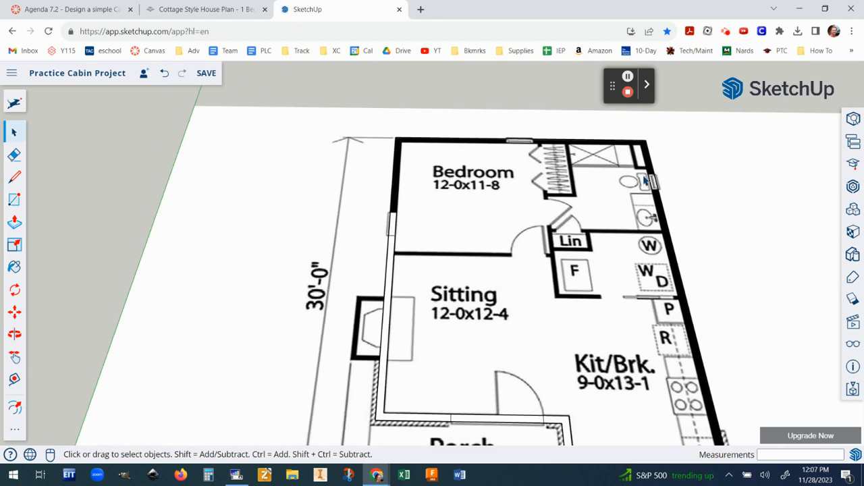
pyautogui.scroll(4, 665, 187)
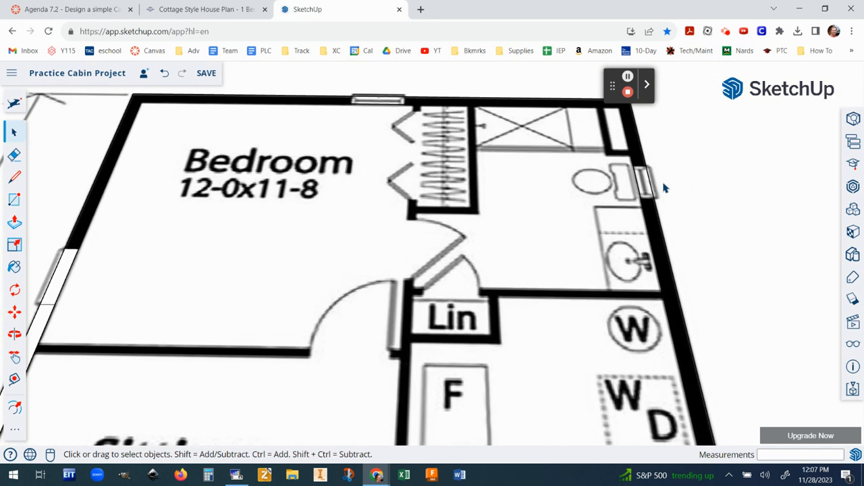
pyautogui.scroll(-5, 656, 231)
pyautogui.scroll(-1, 678, 291)
pyautogui.scroll(6, 679, 299)
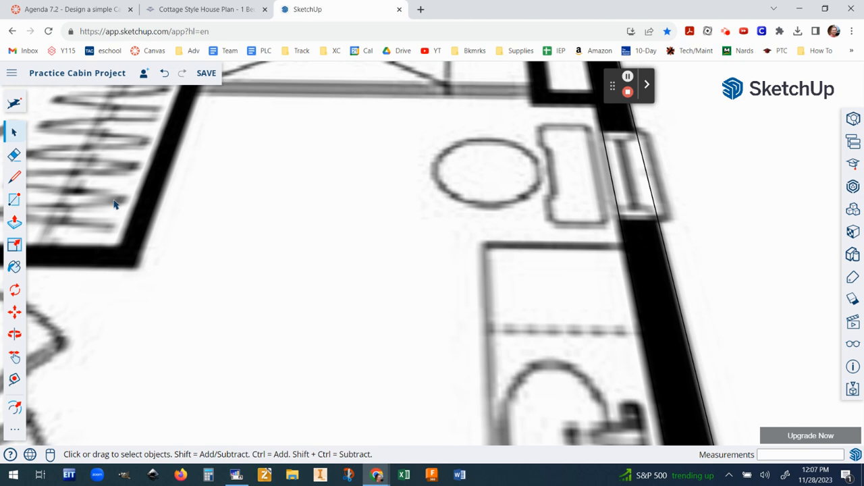
pyautogui.click(15, 176)
pyautogui.scroll(2, 608, 206)
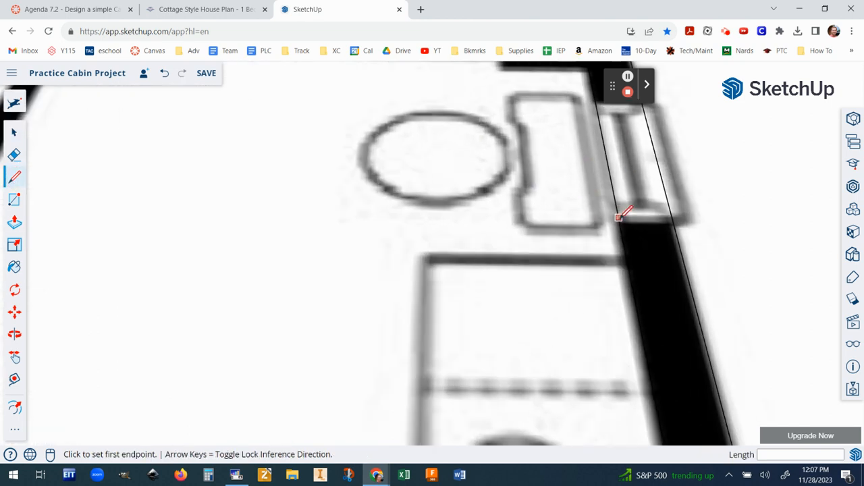
pyautogui.click(619, 221)
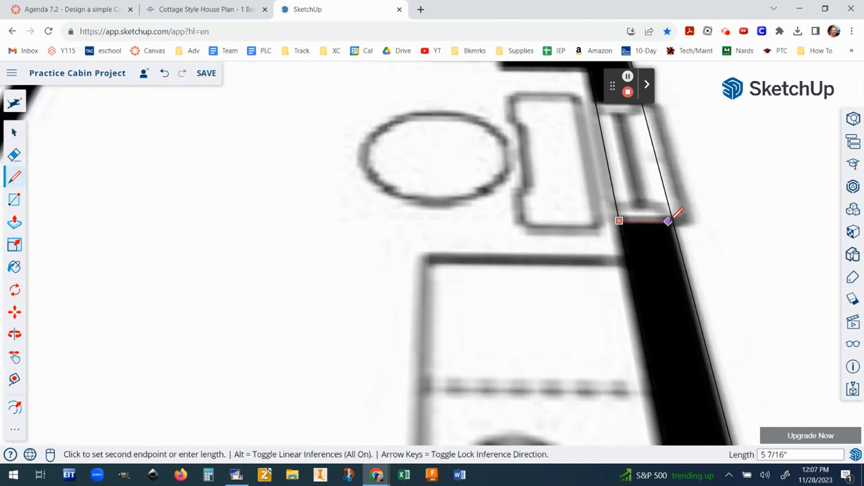
pyautogui.click(674, 221)
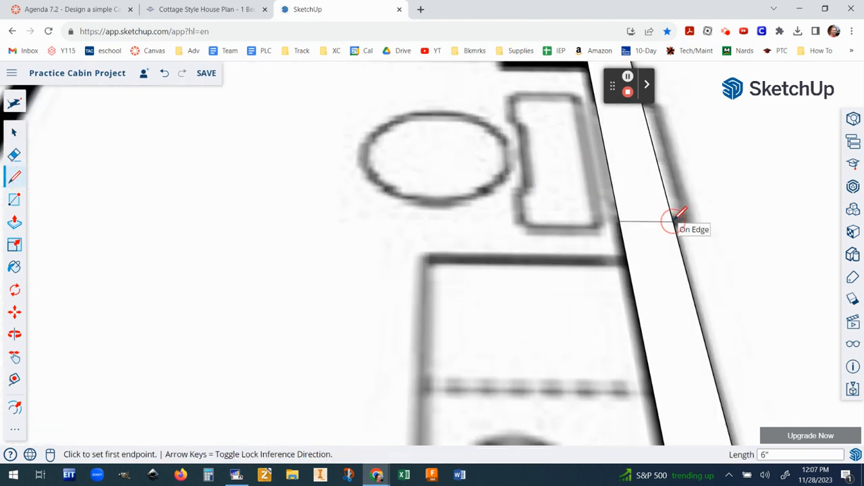
# - Delete the wall face covering the bathroom window to uncover the floor plan image underneath
pyautogui.click(15, 133)
pyautogui.click(637, 165)
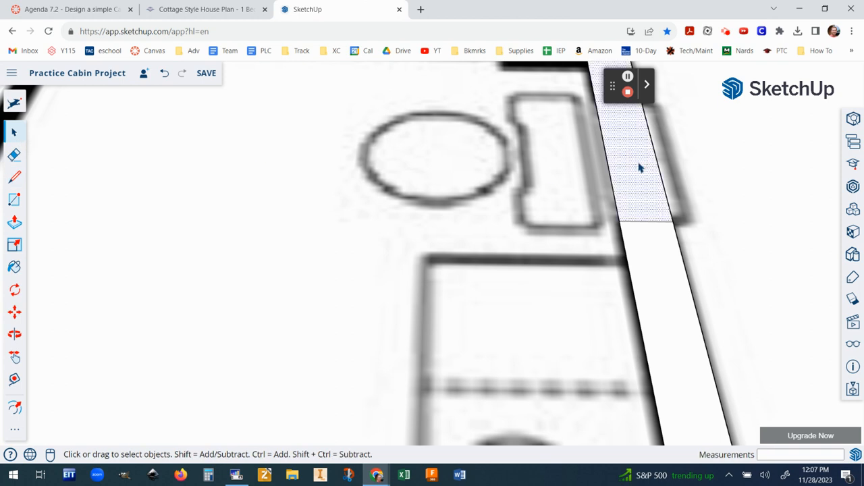
pyautogui.scroll(-2, 616, 187)
pyautogui.moveTo(619, 228); pyautogui.dragTo(611, 372, button='middle')
# - Draw a line across the bathroom's exterior wall at the shower end of the window
pyautogui.click(14, 177)
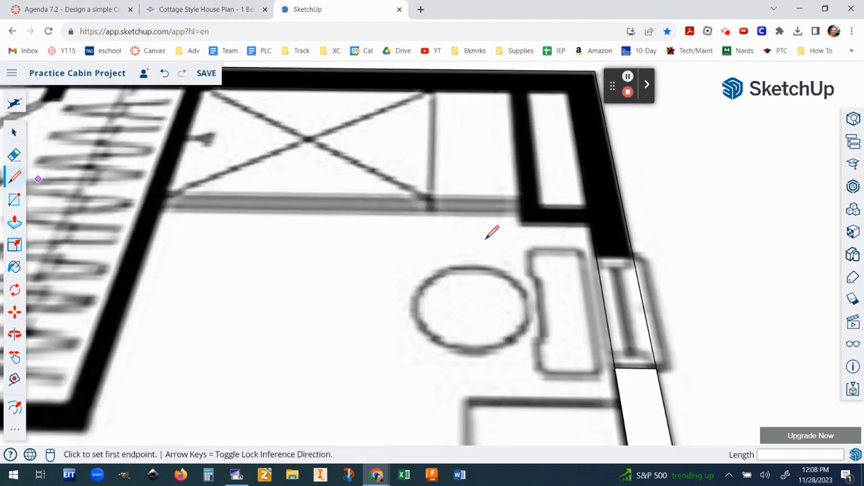
pyautogui.scroll(5, 592, 247)
pyautogui.click(596, 258)
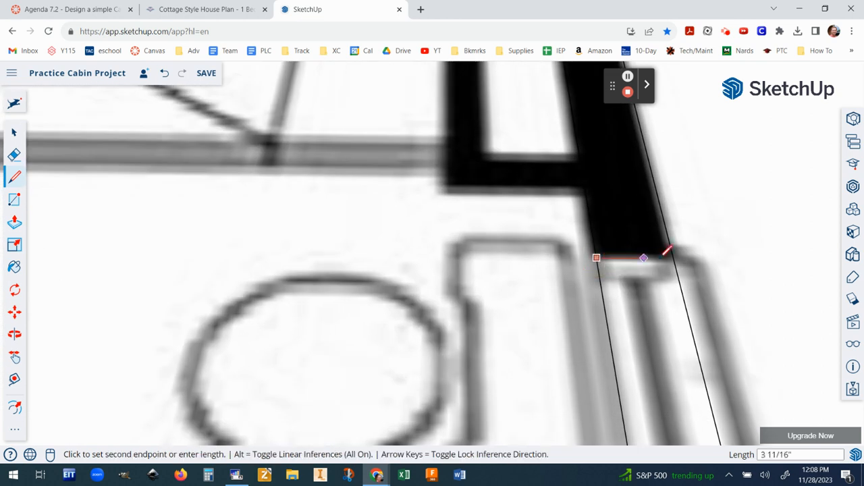
pyautogui.click(676, 254)
pyautogui.scroll(-4, 673, 252)
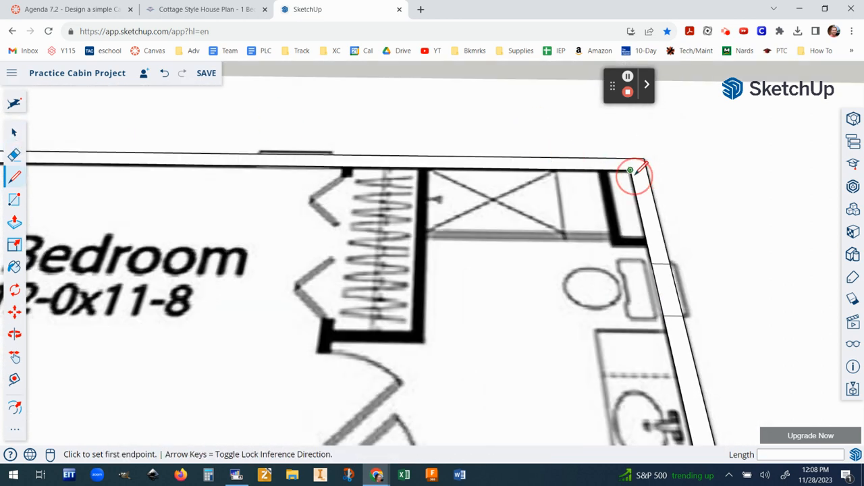
# - Delete the wall face running from the bathroom window around the shower corner and along the Bedroom's back wall
pyautogui.click(14, 132)
pyautogui.click(351, 166)
pyautogui.press('Delete')
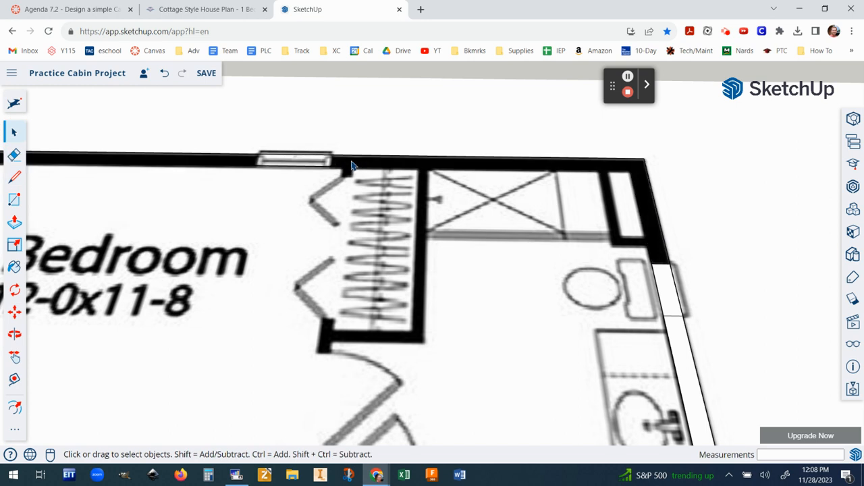
# - Draw a 6" line across the Bedroom's back wall at the closet end of the window
pyautogui.scroll(-3, 351, 165)
pyautogui.scroll(4, 317, 167)
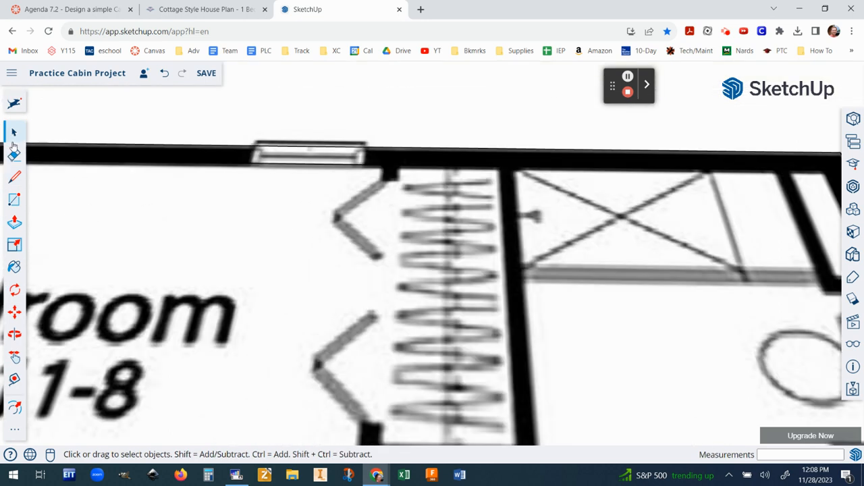
pyautogui.click(14, 177)
pyautogui.scroll(4, 368, 143)
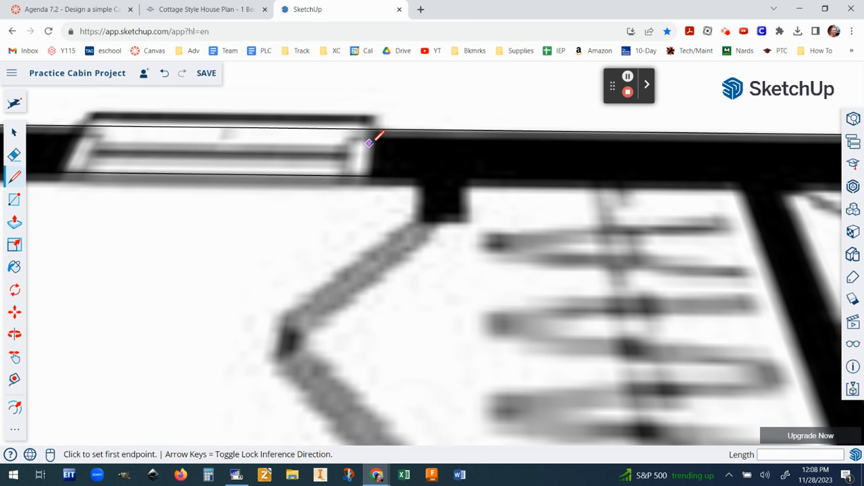
pyautogui.scroll(2, 370, 144)
pyautogui.click(377, 124)
pyautogui.click(372, 192)
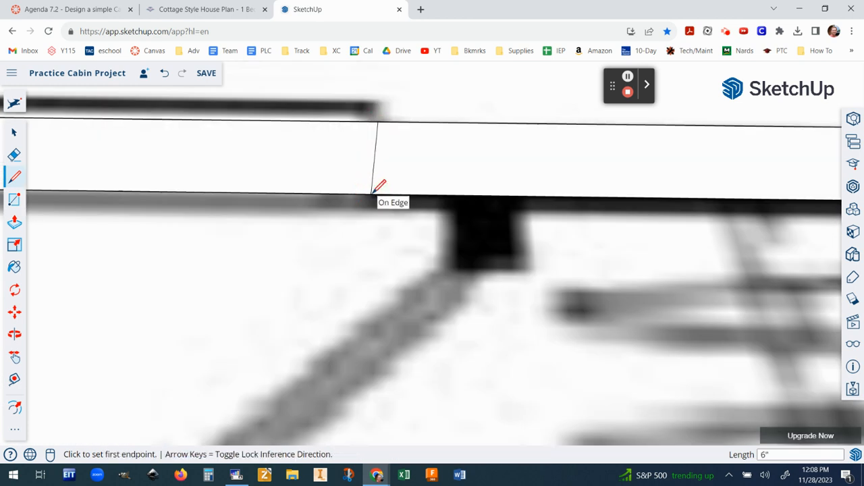
pyautogui.scroll(-3, 375, 189)
# - Delete the wall face covering the Bedroom's back window, keeping the face from the closet side to the bathroom
pyautogui.click(14, 132)
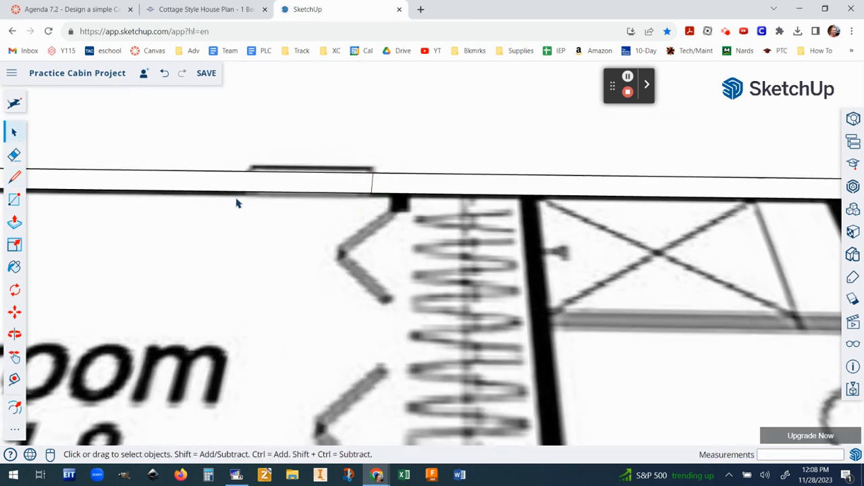
pyautogui.click(247, 185)
pyautogui.click(248, 187)
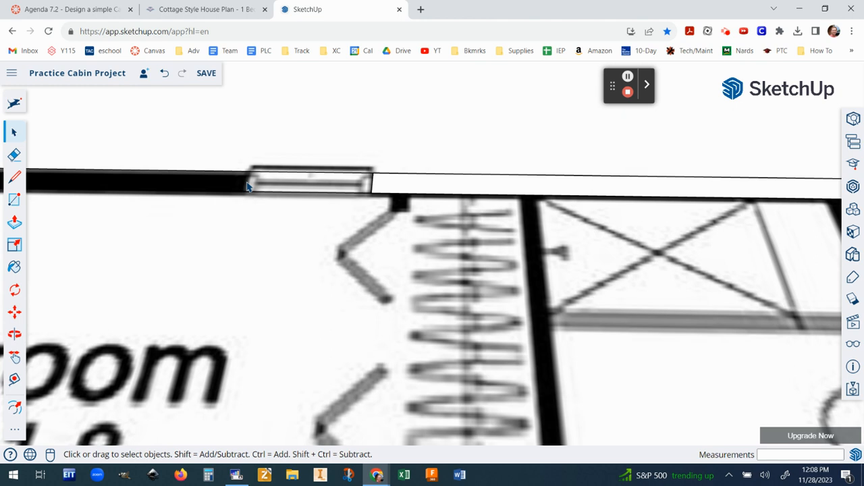
# - Draw a line across the Bedroom's back wall at the end of the window farthest from the closet
pyautogui.scroll(-5, 202, 182)
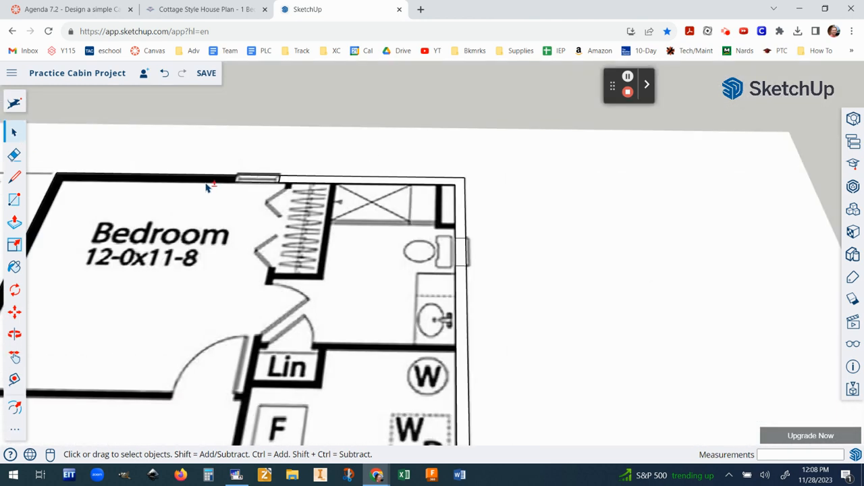
pyautogui.moveTo(207, 188); pyautogui.dragTo(267, 206, button='middle')
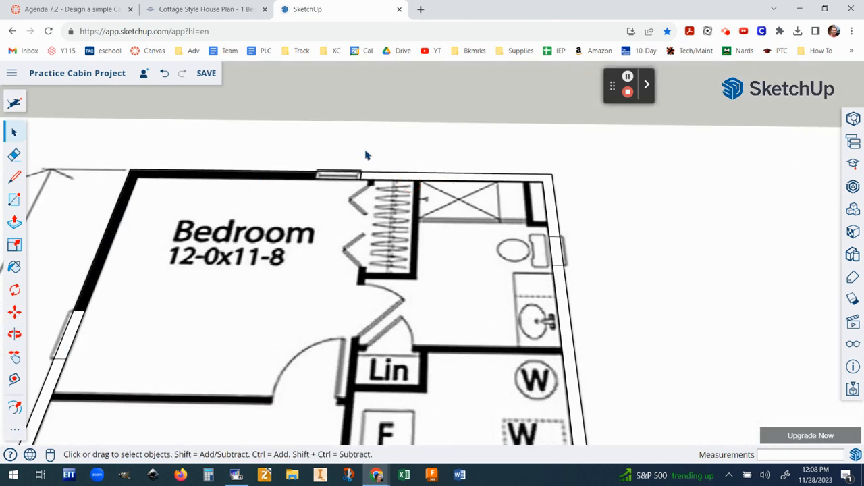
pyautogui.scroll(8, 320, 175)
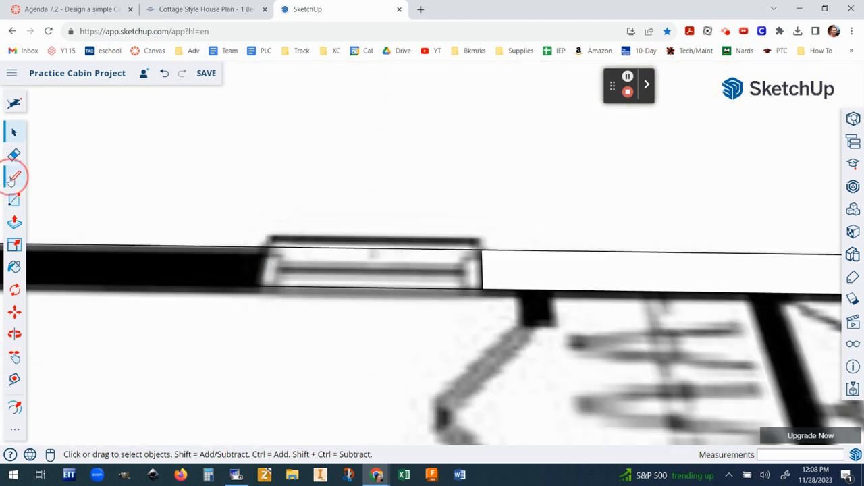
pyautogui.click(14, 177)
pyautogui.click(266, 248)
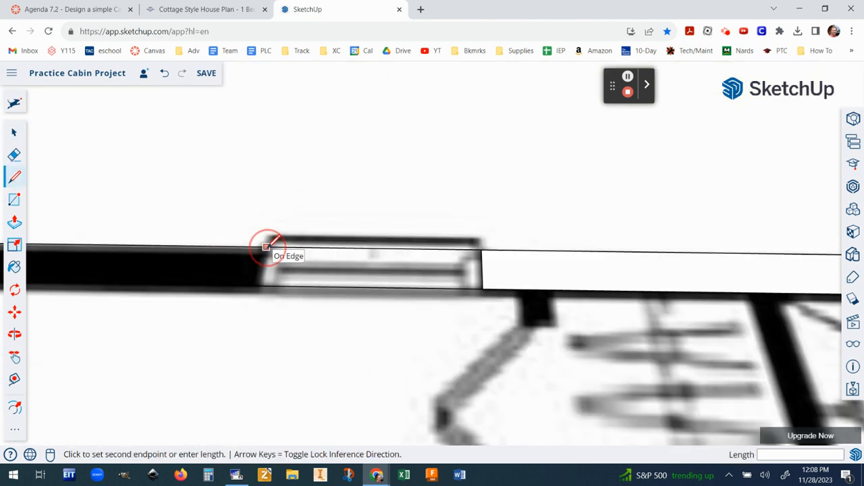
pyautogui.click(258, 285)
pyautogui.scroll(-6, 262, 284)
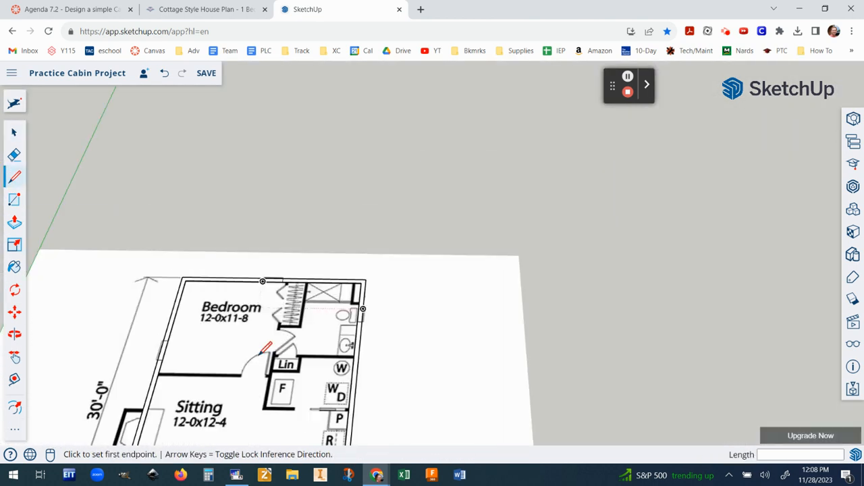
pyautogui.moveTo(263, 350); pyautogui.dragTo(526, 328, button='middle')
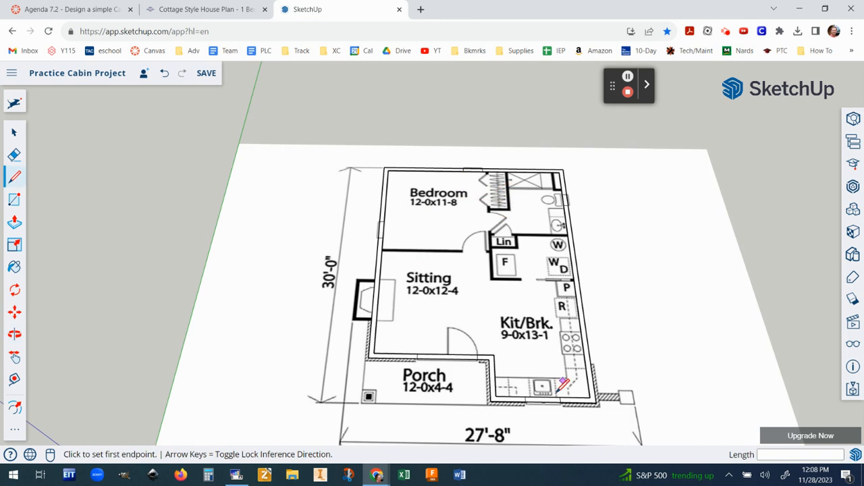
pyautogui.scroll(1, 479, 342)
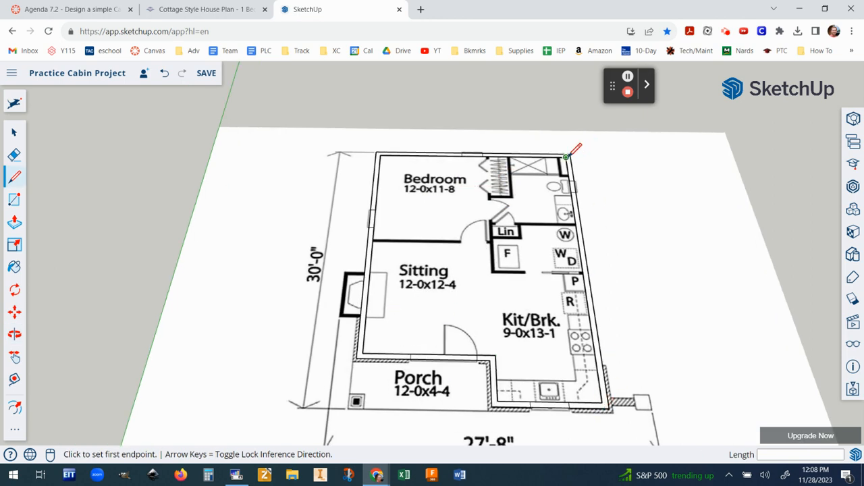
# - Save the Practice Cabin Project, purging all unused items
pyautogui.scroll(4, 357, 206)
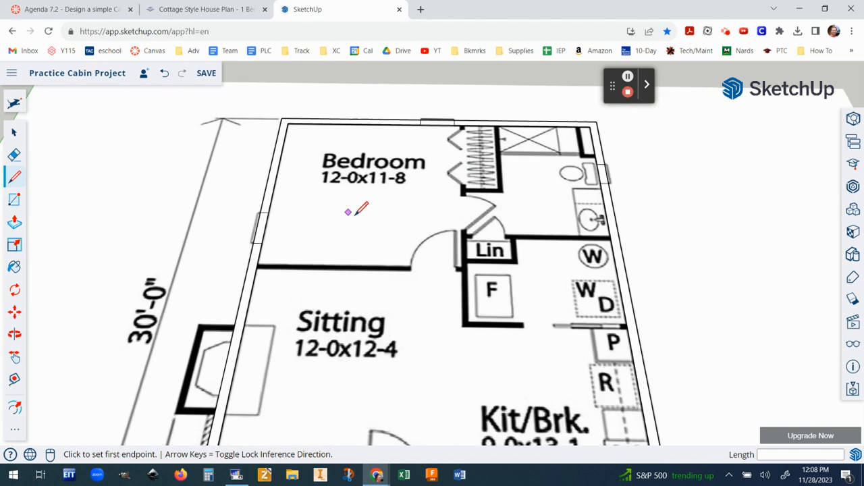
pyautogui.scroll(2, 476, 218)
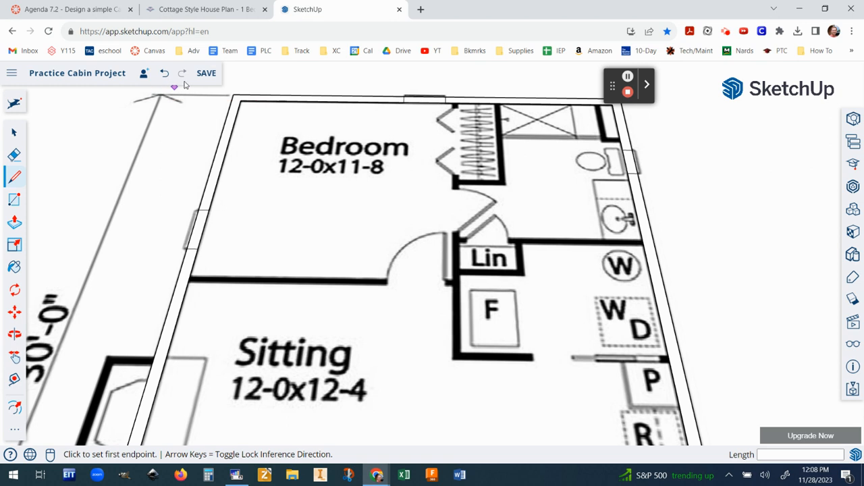
pyautogui.click(208, 77)
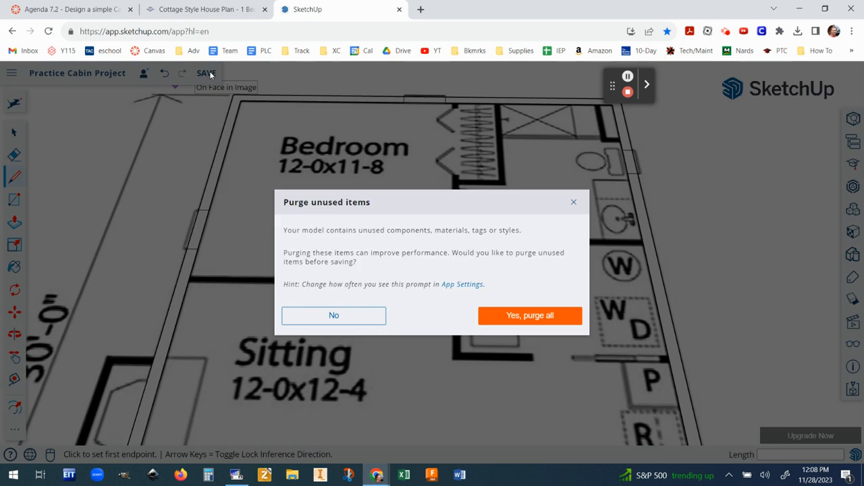
pyautogui.click(526, 316)
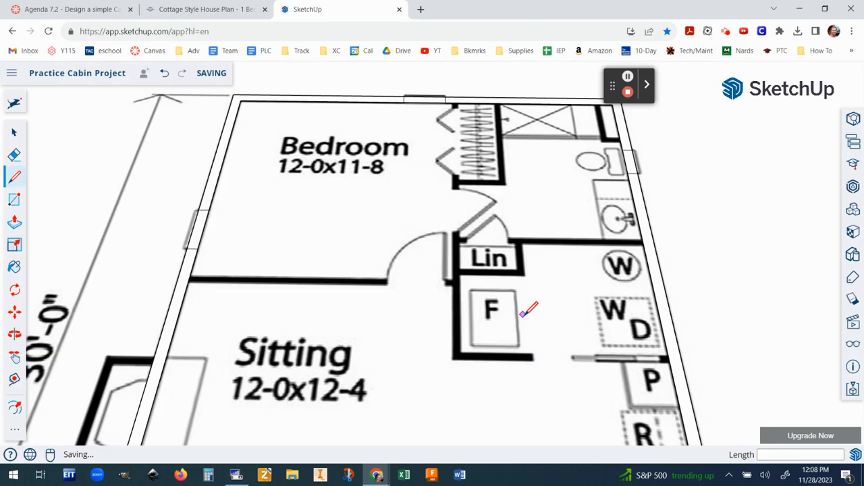
pyautogui.scroll(-2, 526, 313)
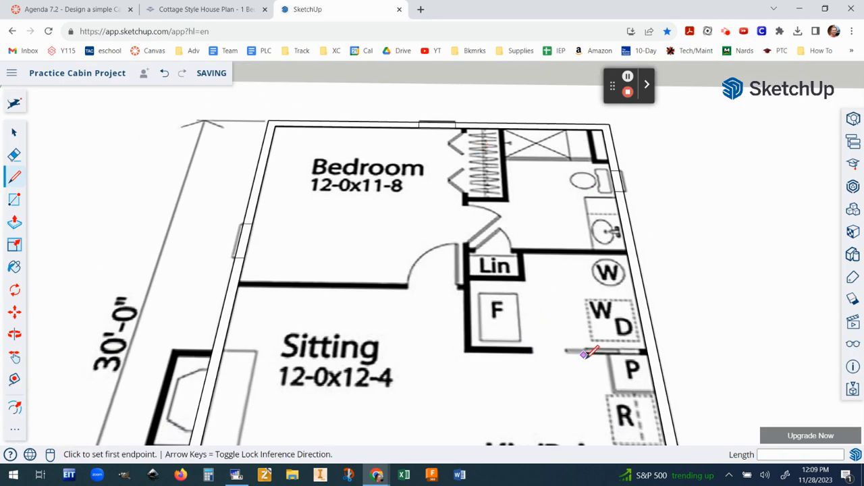
# - Draw a line from the back wall along the Bedroom side of the closet and Lin walls to the outer corner of the F closet
pyautogui.scroll(2, 256, 289)
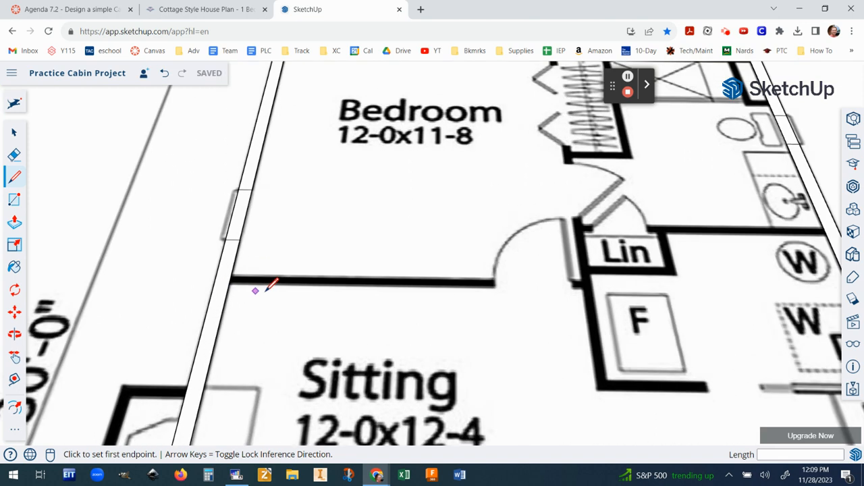
pyautogui.scroll(-2, 256, 289)
pyautogui.scroll(2, 595, 260)
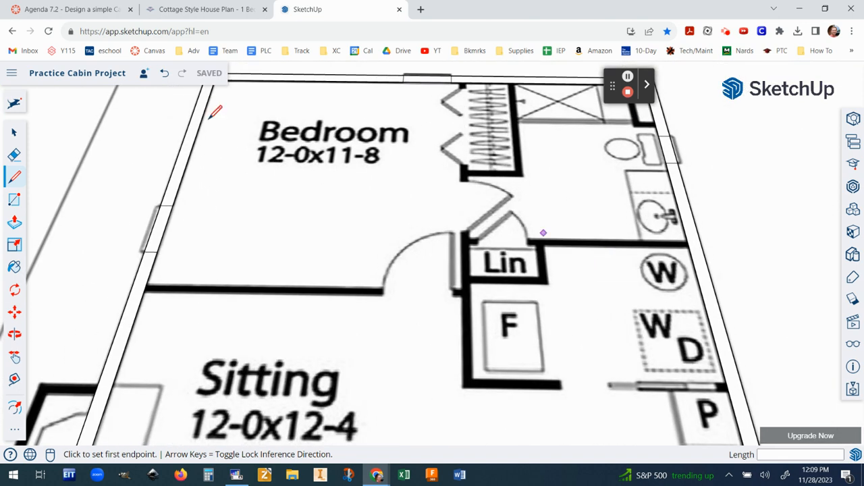
pyautogui.click(14, 132)
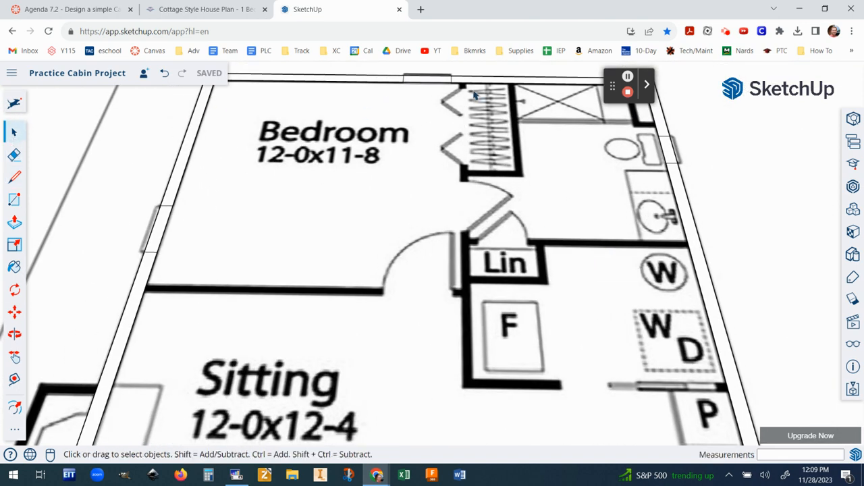
pyautogui.click(13, 178)
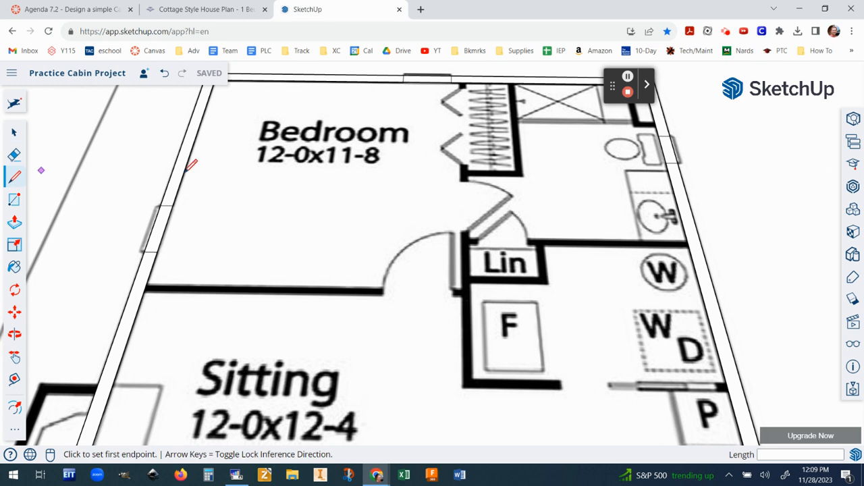
pyautogui.scroll(3, 500, 122)
pyautogui.scroll(1, 450, 110)
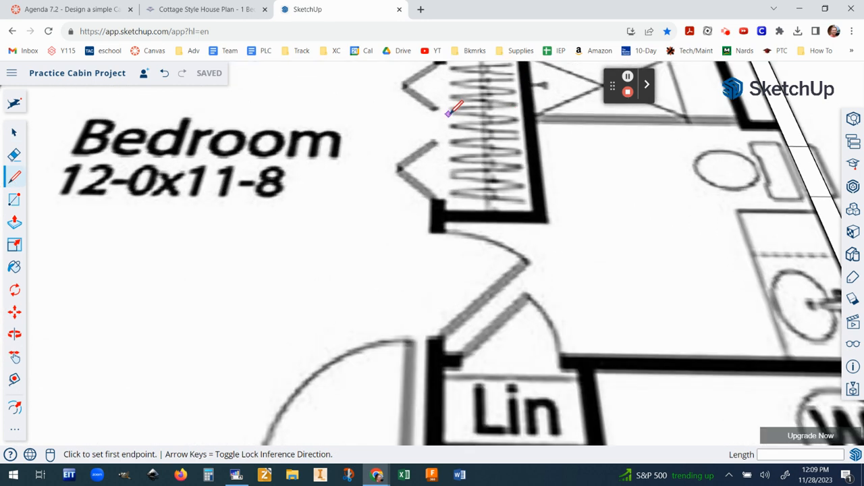
pyautogui.moveTo(455, 110); pyautogui.dragTo(463, 174, button='middle')
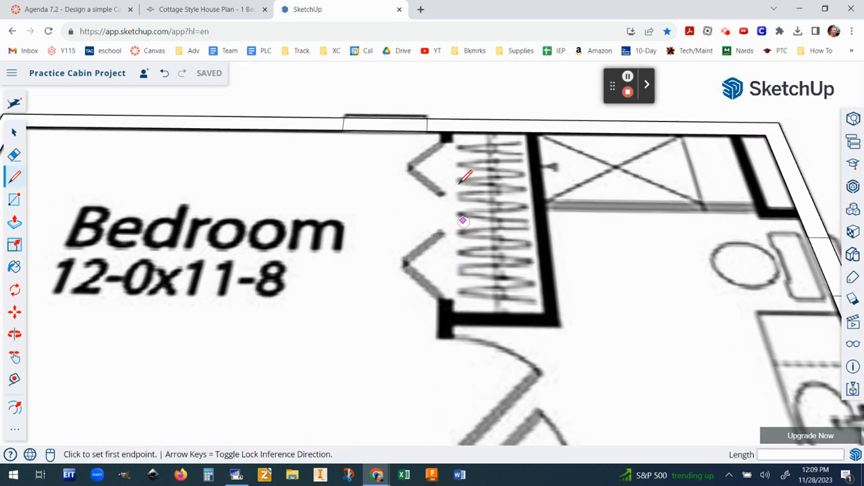
pyautogui.scroll(2, 448, 150)
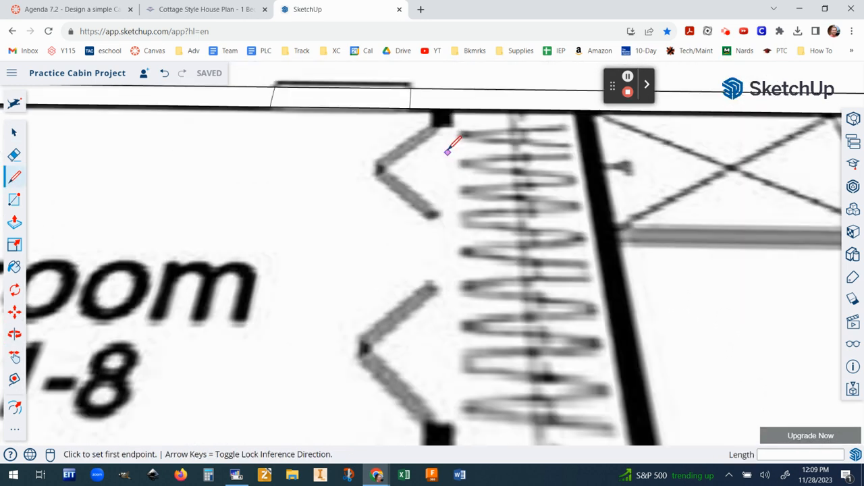
pyautogui.click(431, 108)
pyautogui.scroll(-5, 432, 109)
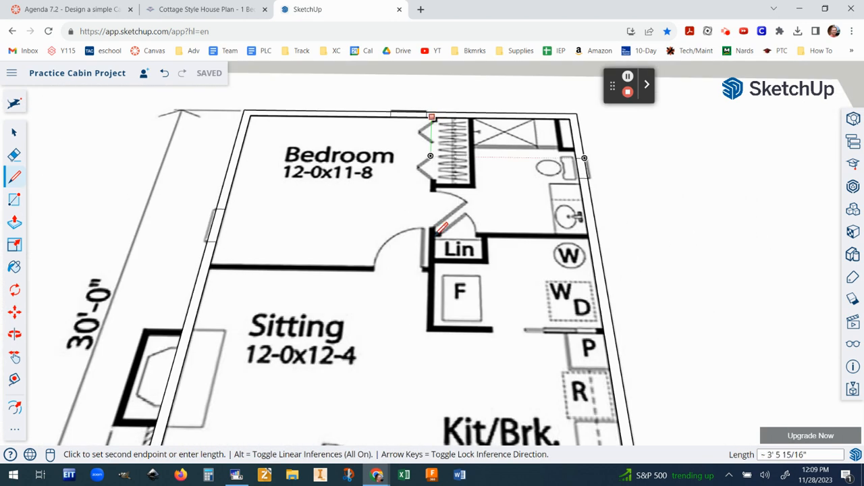
pyautogui.scroll(2, 428, 277)
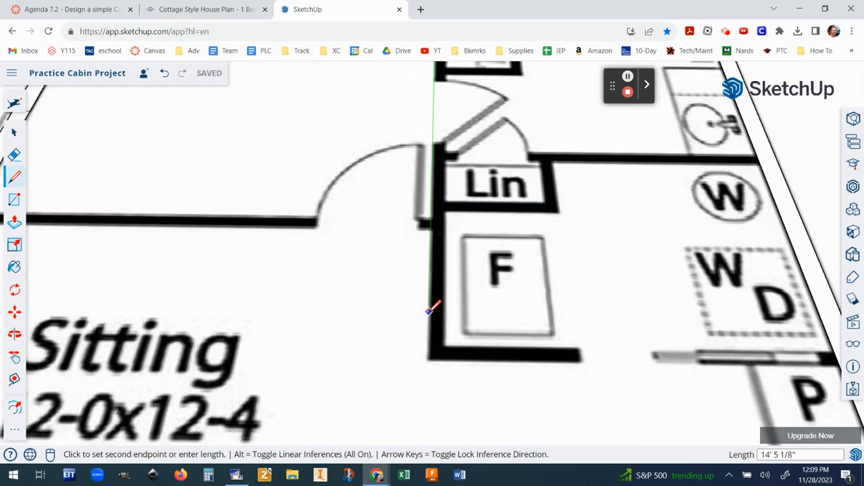
pyautogui.click(426, 362)
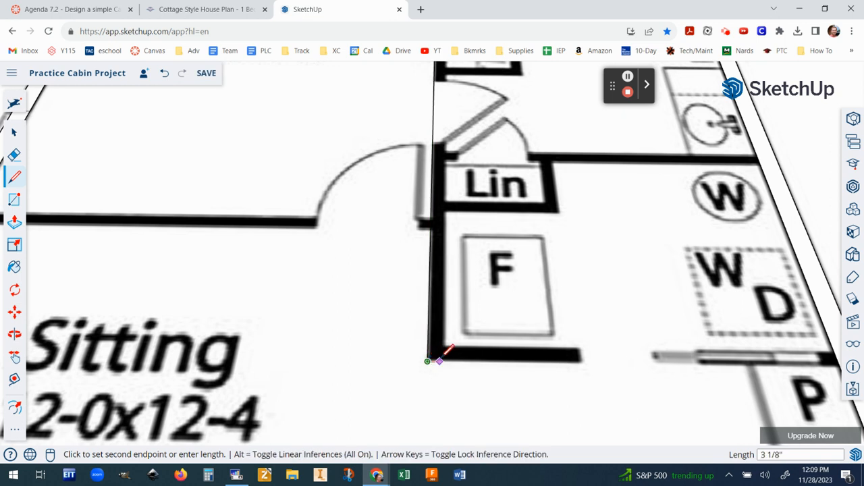
pyautogui.scroll(-2, 429, 360)
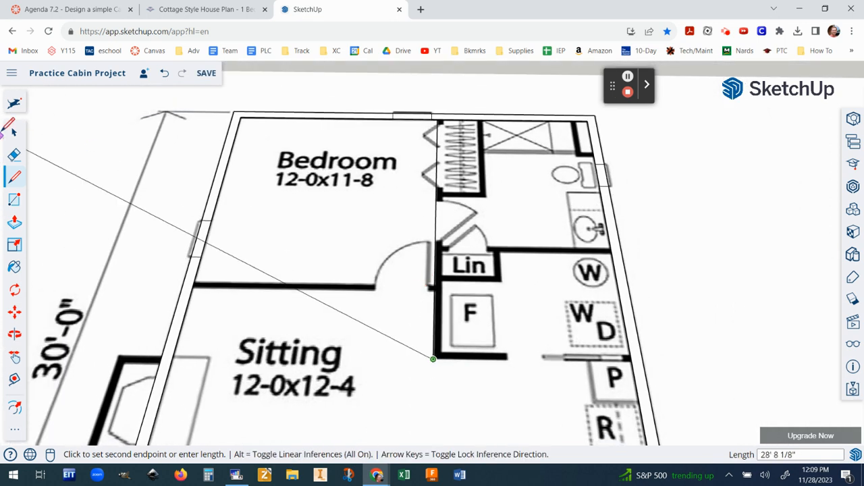
pyautogui.click(11, 179)
# - Draw a line about 11' 7" long on the Bedroom side of the Bedroom/Sitting wall, from the exterior wall to the closet-wall line
pyautogui.scroll(3, 203, 299)
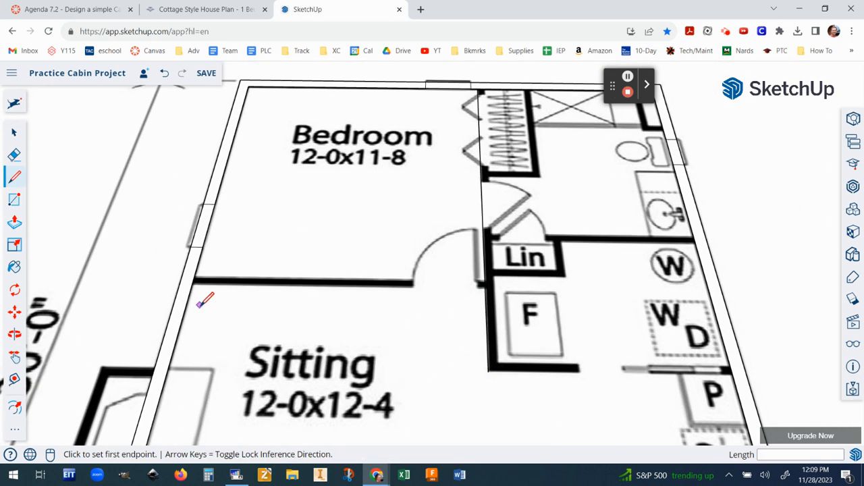
pyautogui.click(192, 258)
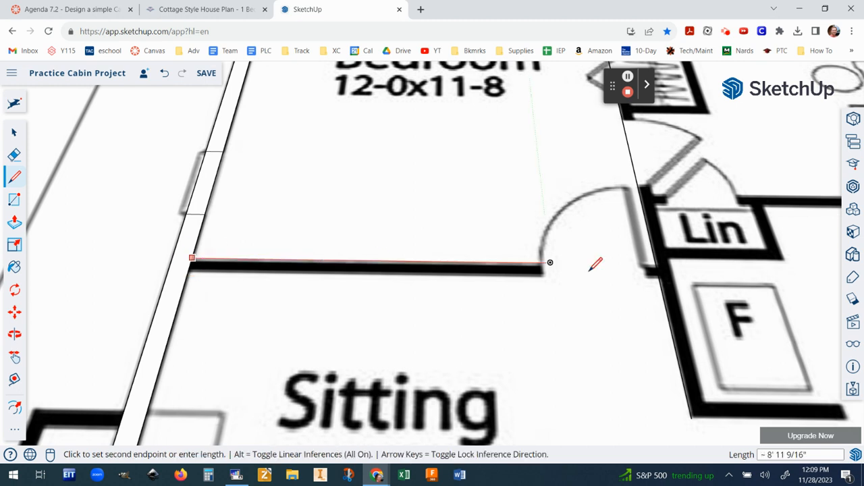
pyautogui.click(656, 263)
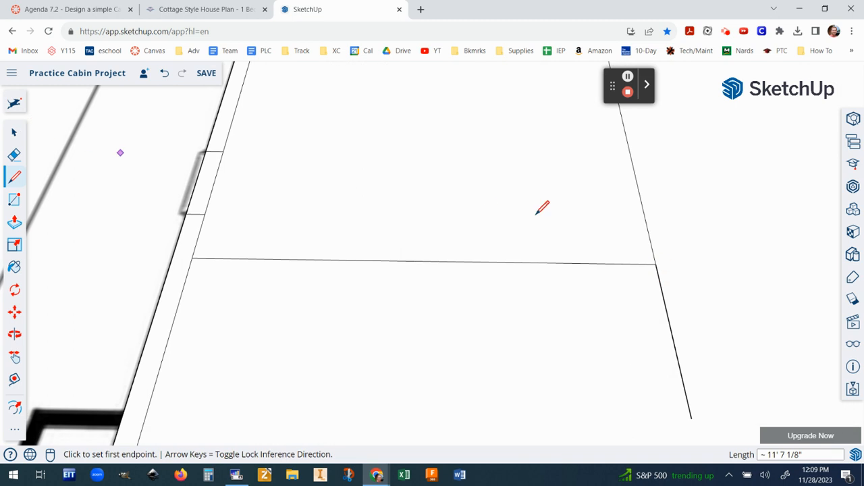
# - Delete the face covering the Bedroom and the face covering the rest of the cabin's interior
pyautogui.scroll(-3, 619, 299)
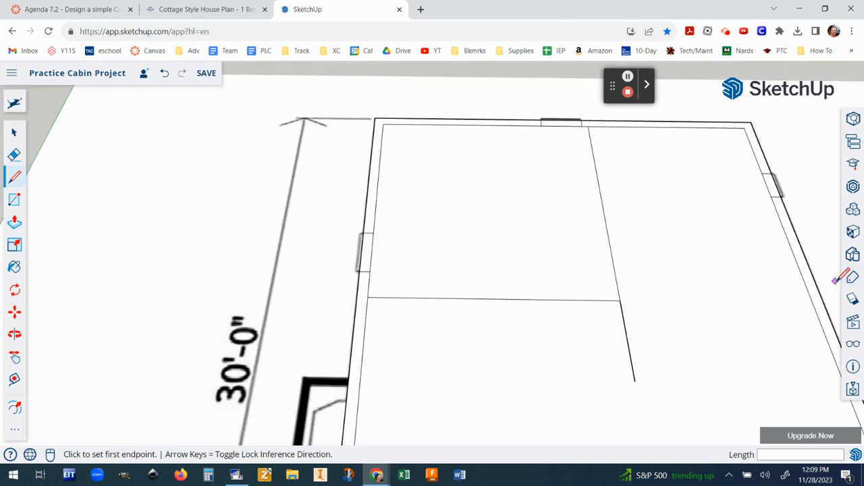
pyautogui.click(14, 132)
pyautogui.click(490, 216)
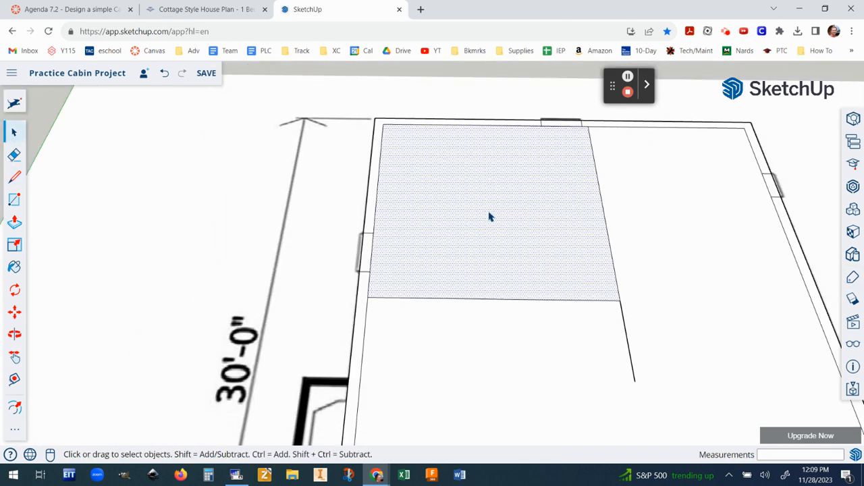
pyautogui.press('Delete')
pyautogui.click(660, 244)
pyautogui.press('Delete')
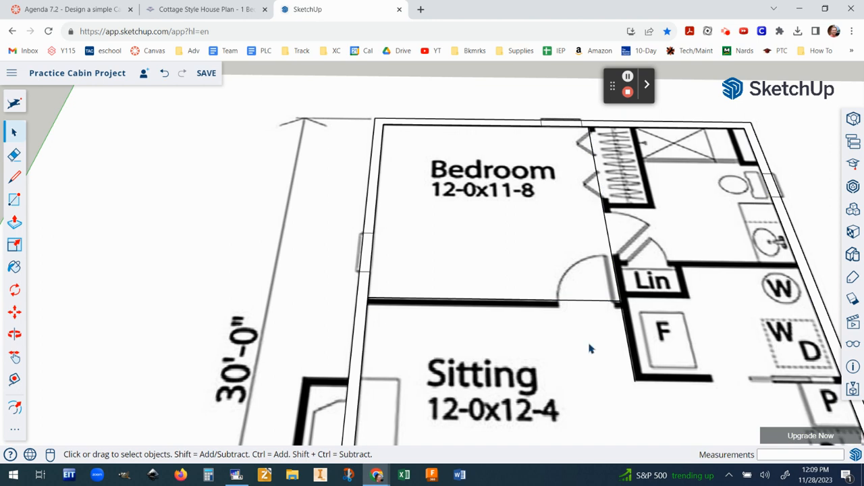
# - Draw a line about 11' 7" long on the Sitting side of the Bedroom/Sitting wall, from the exterior wall to the Lin-wall line
pyautogui.scroll(-2, 664, 356)
pyautogui.scroll(6, 612, 302)
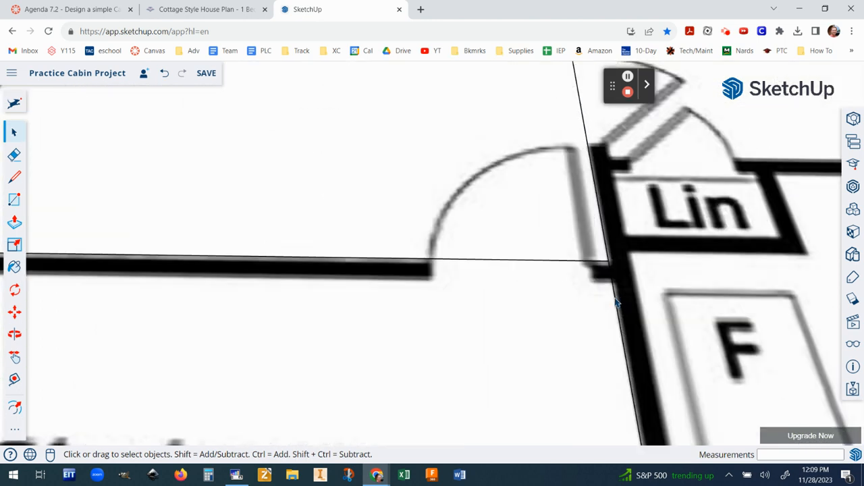
pyautogui.scroll(-3, 611, 303)
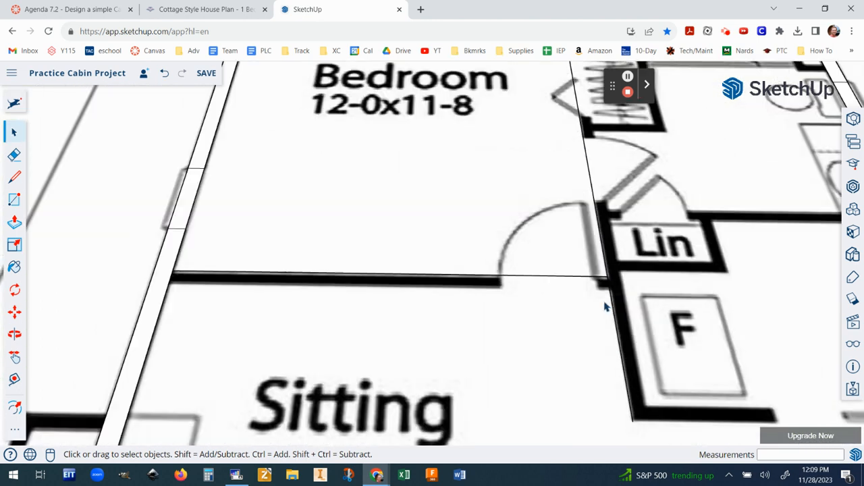
pyautogui.click(14, 176)
pyautogui.scroll(5, 165, 296)
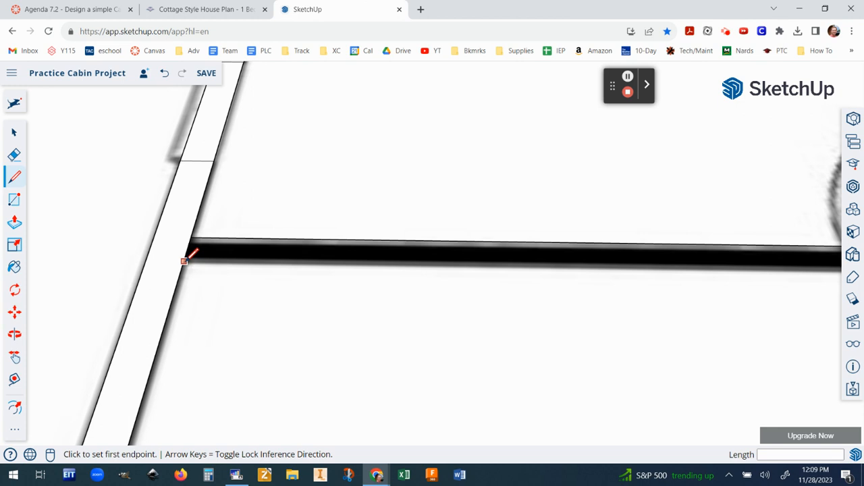
pyautogui.click(184, 261)
pyautogui.scroll(-4, 337, 268)
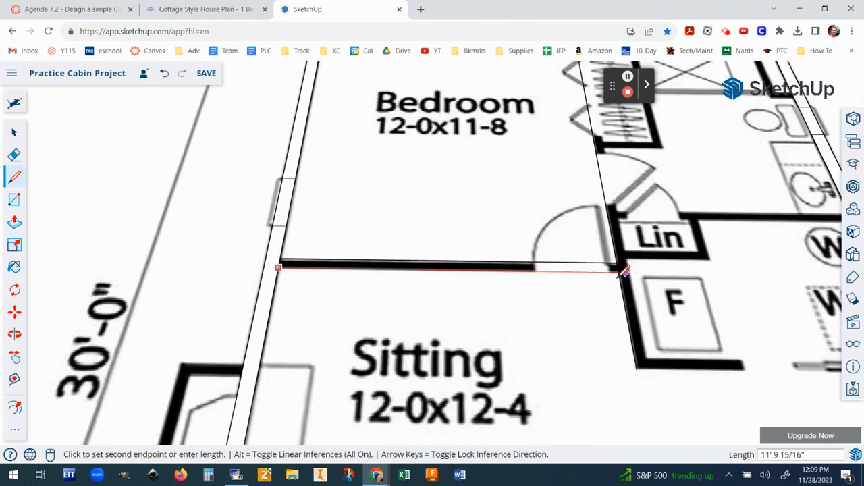
pyautogui.scroll(2, 624, 270)
pyautogui.click(620, 256)
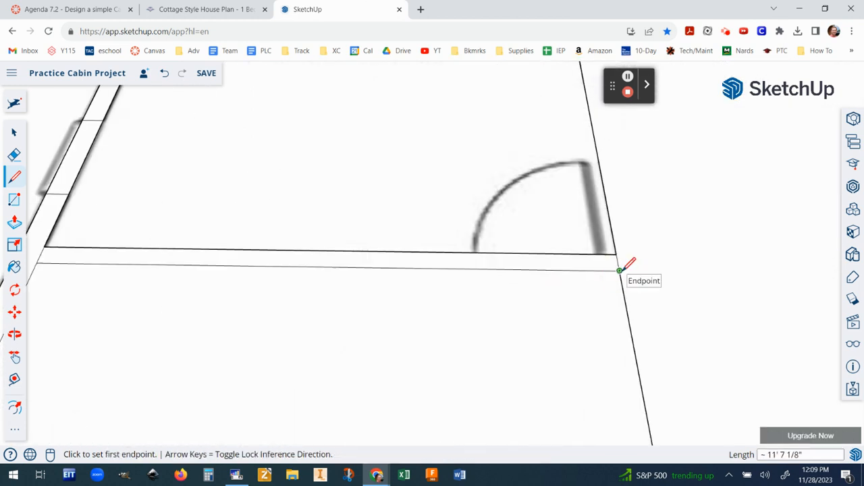
# - Delete the face covering the Sitting area and the face covering the Bedroom/Sitting wall
pyautogui.click(14, 132)
pyautogui.click(317, 348)
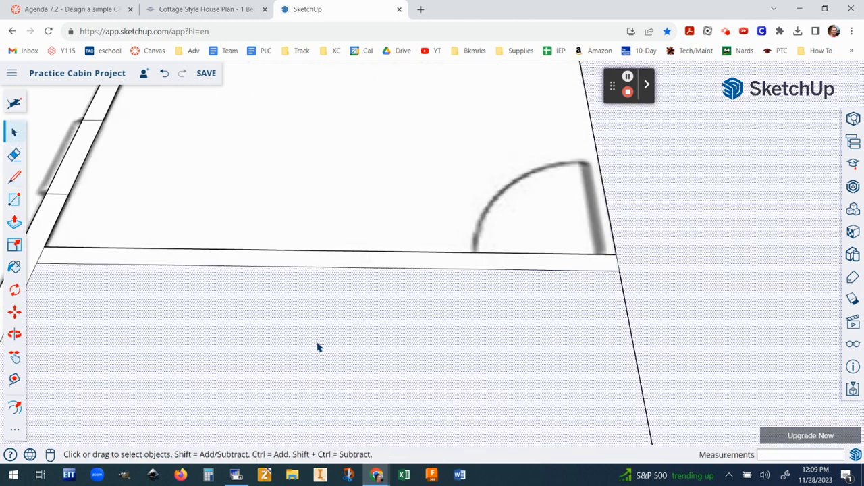
pyautogui.press('Delete')
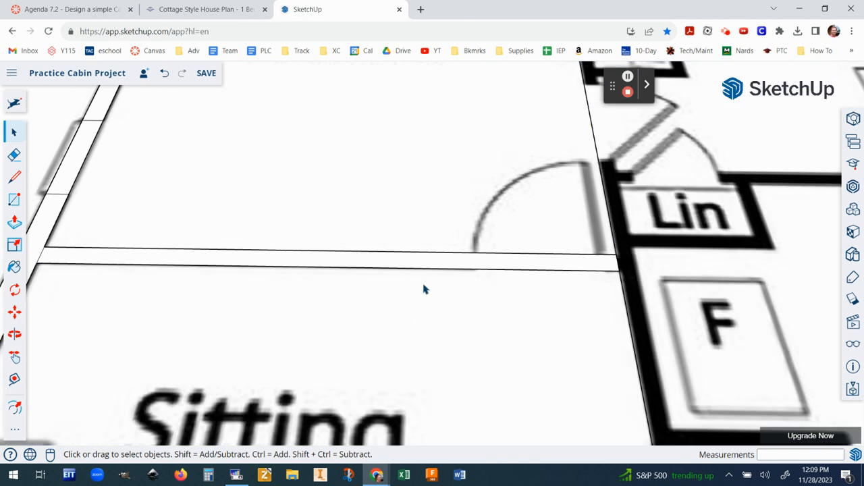
pyautogui.click(432, 264)
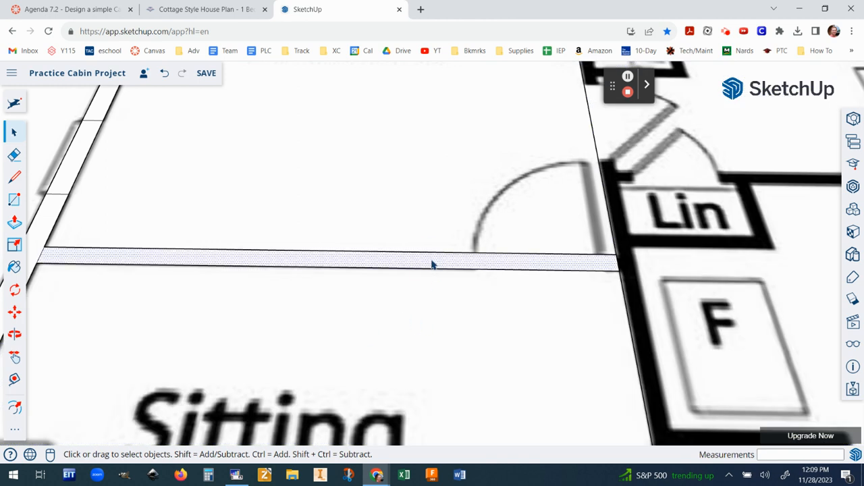
pyautogui.press('Delete')
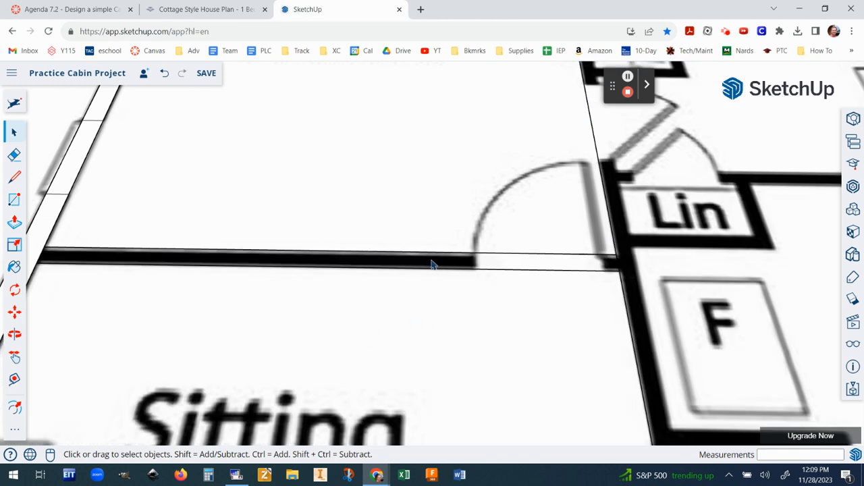
# - Draw a line about 5" long across the Bedroom/Sitting wall at the door's hinge side and delete the wall face from there to the exterior wall
pyautogui.click(14, 177)
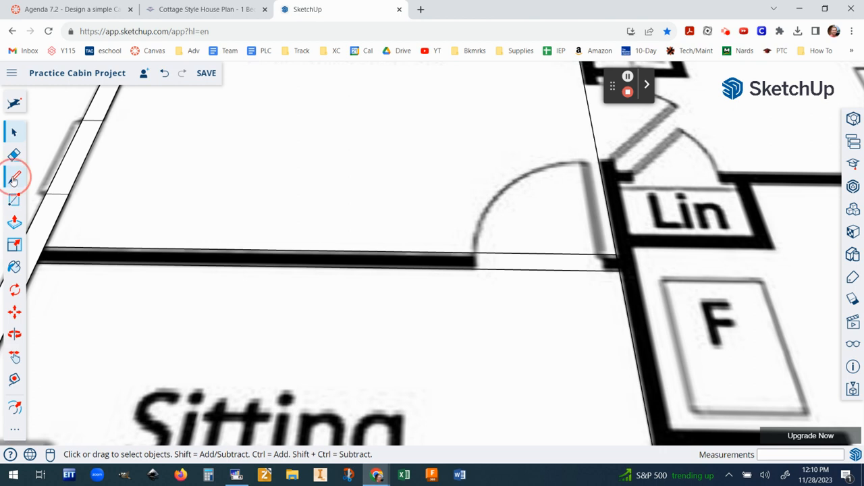
pyautogui.click(600, 253)
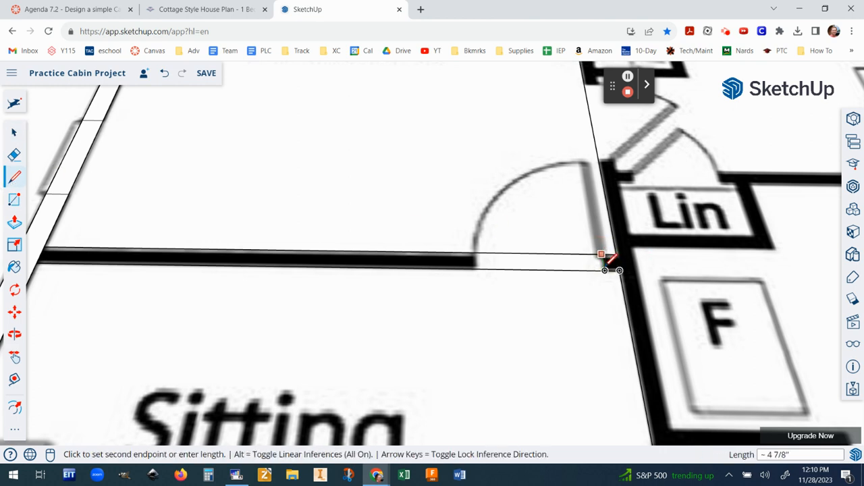
pyautogui.click(605, 269)
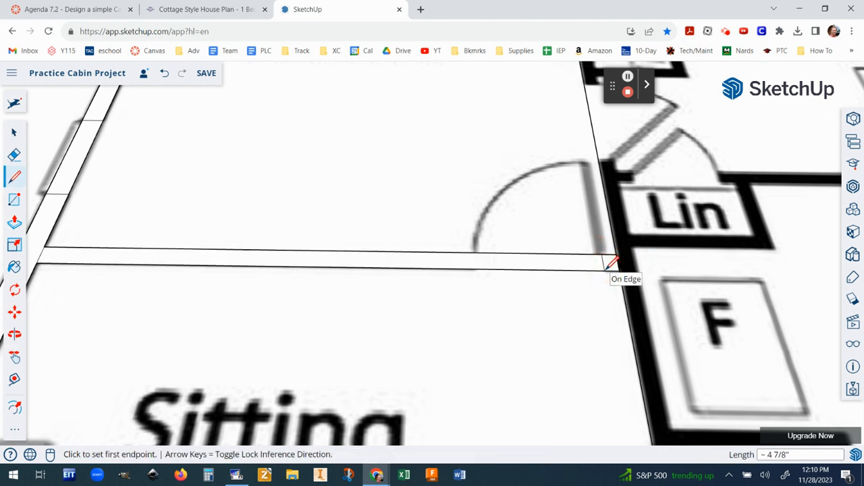
pyautogui.click(15, 132)
pyautogui.click(389, 262)
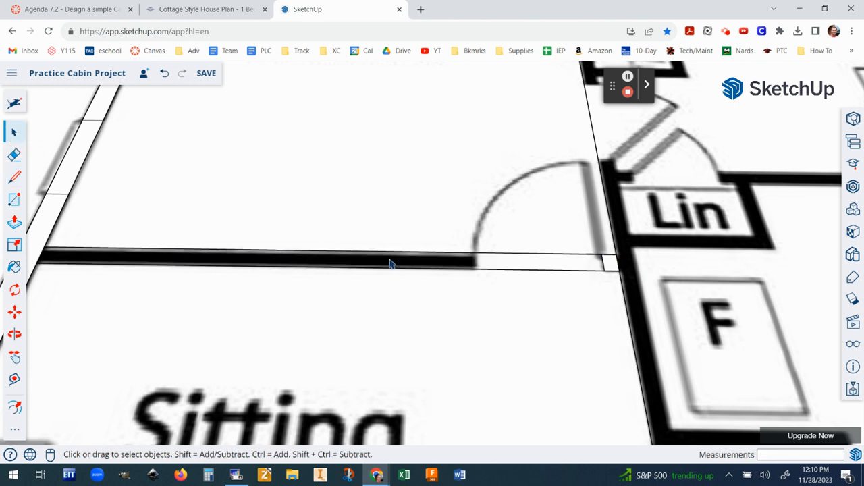
# - Draw a line about 4 7/8" long across the Bedroom/Sitting wall at the latch side of the door opening
pyautogui.click(14, 177)
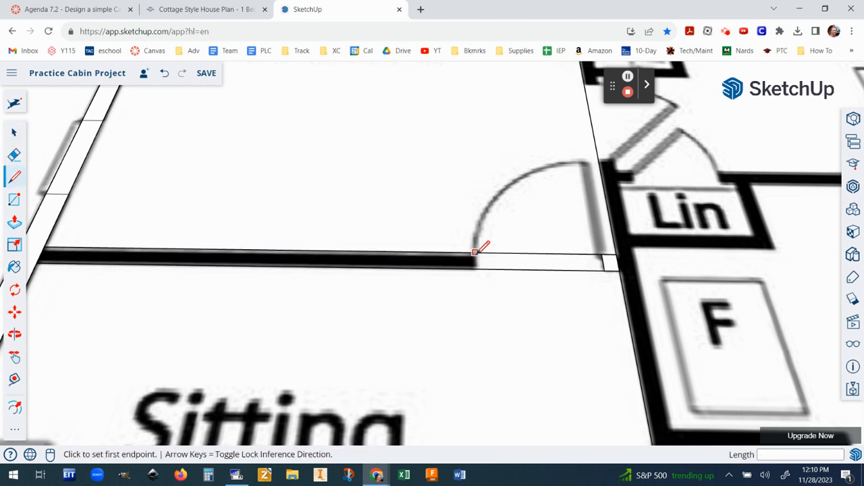
pyautogui.click(475, 251)
pyautogui.click(475, 268)
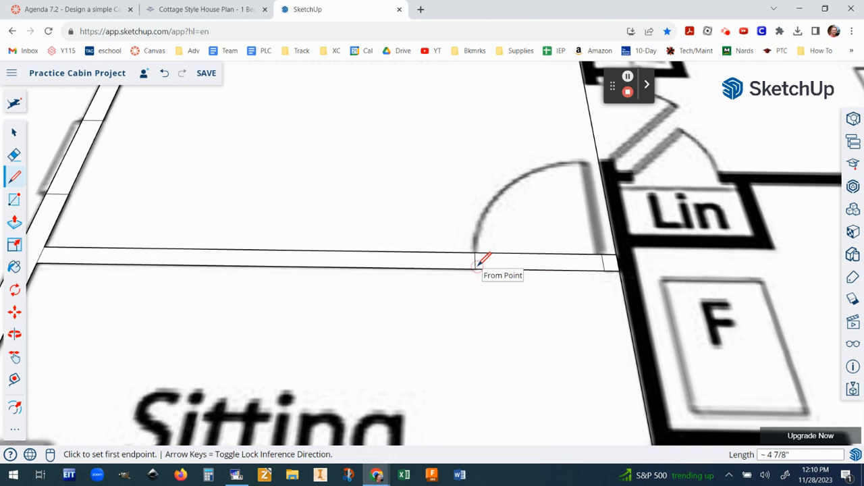
# - Draw a line about 8' 9 1/2" long on the Sitting side of the utility wall, from the corner near F to the exterior wall
pyautogui.scroll(-3, 501, 259)
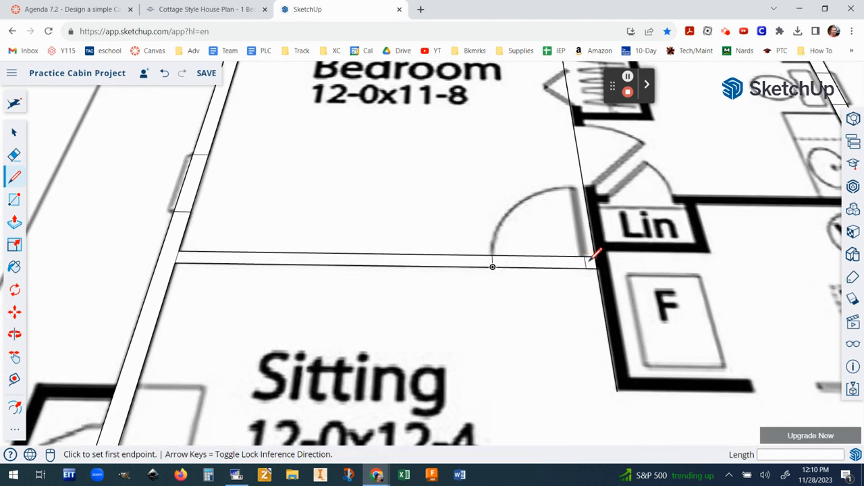
pyautogui.scroll(-3, 593, 255)
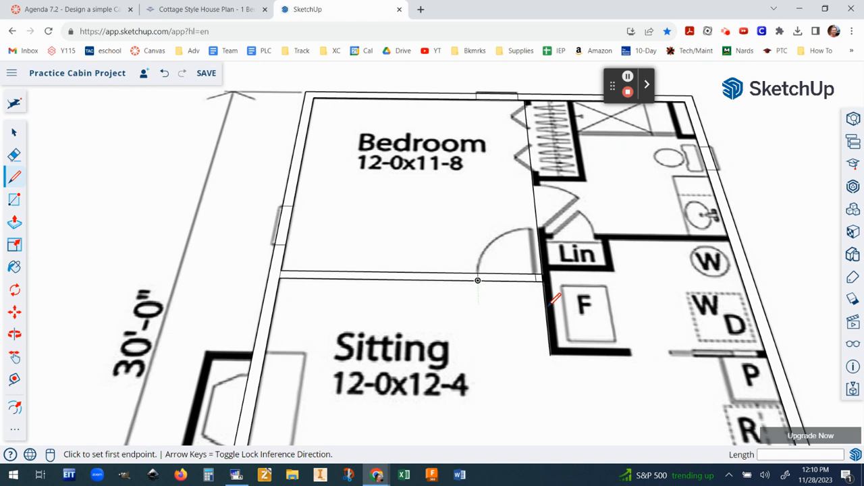
pyautogui.scroll(4, 560, 378)
pyautogui.scroll(-3, 579, 372)
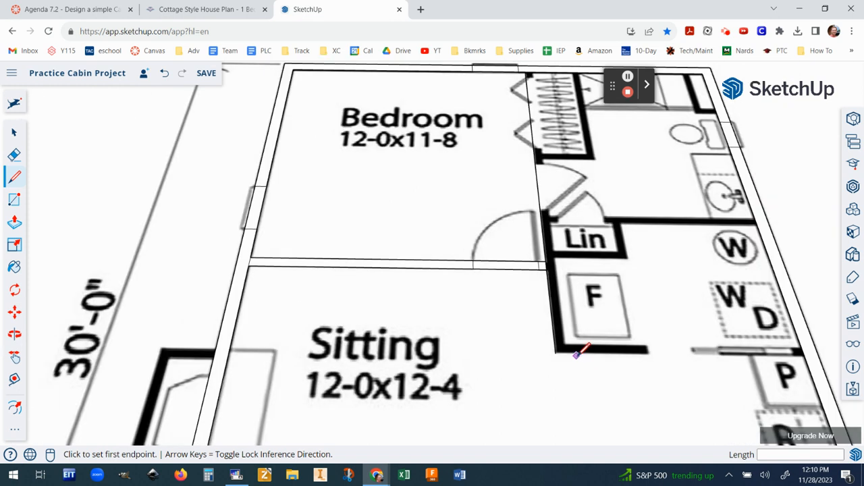
pyautogui.keyDown('shift'); pyautogui.moveTo(576, 356); pyautogui.dragTo(473, 374, button='middle'); pyautogui.keyUp('shift')
pyautogui.scroll(2, 482, 331)
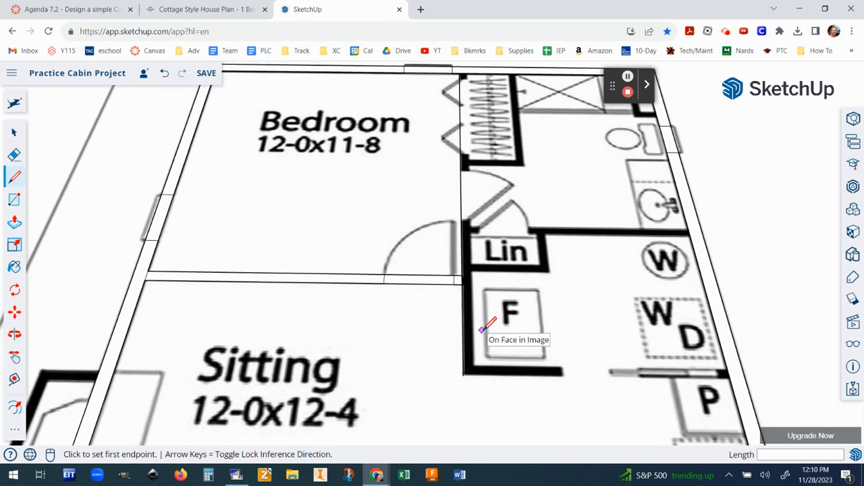
pyautogui.click(462, 377)
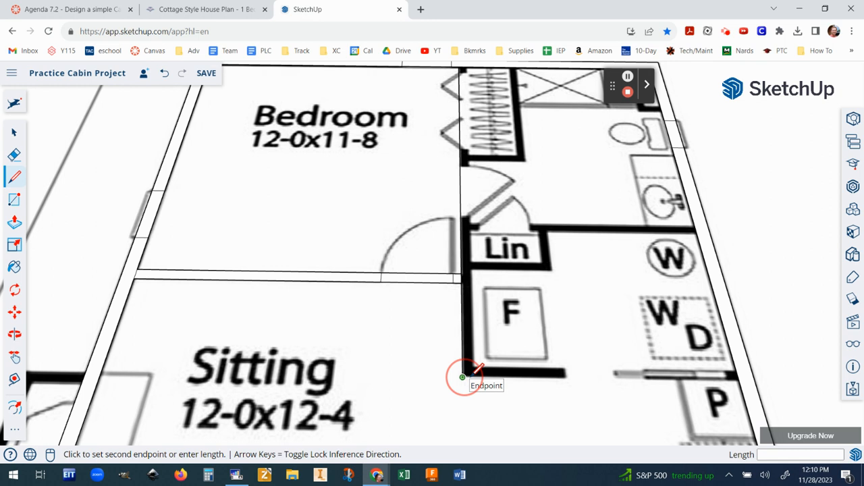
pyautogui.click(740, 381)
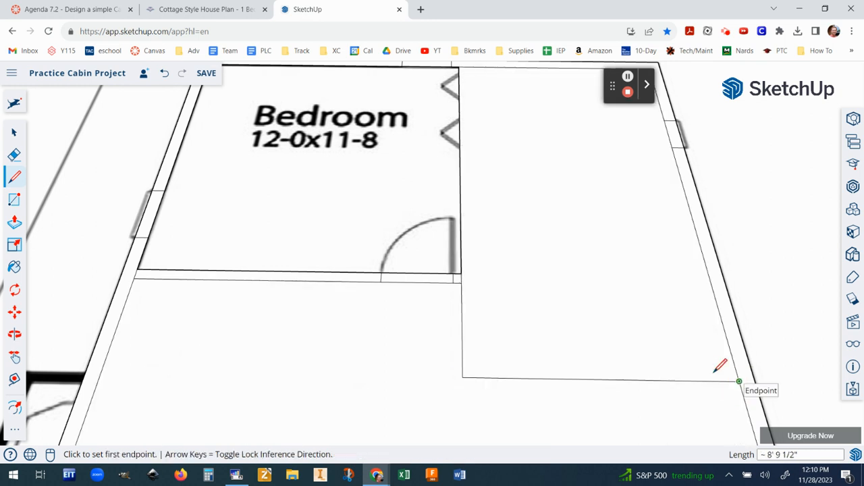
# - Delete the face covering the Sitting area and the face covering the bathroom and utility rooms
pyautogui.click(14, 132)
pyautogui.click(283, 336)
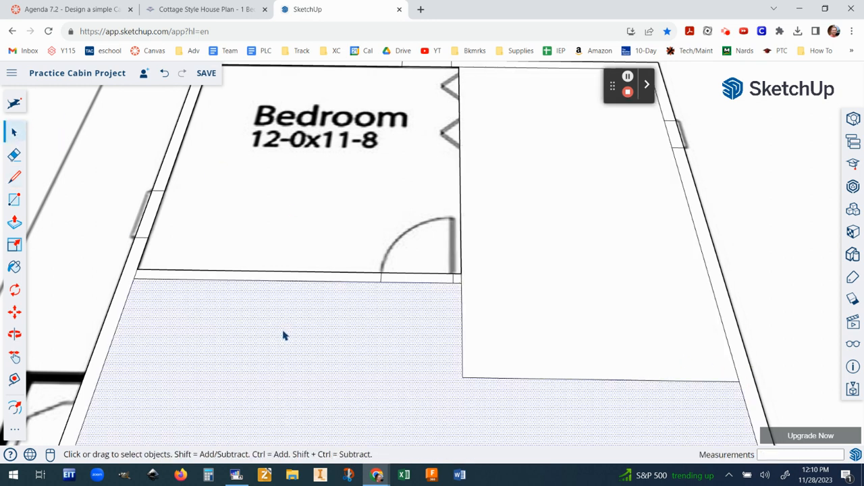
pyautogui.press('Delete')
pyautogui.click(545, 301)
pyautogui.press('Delete')
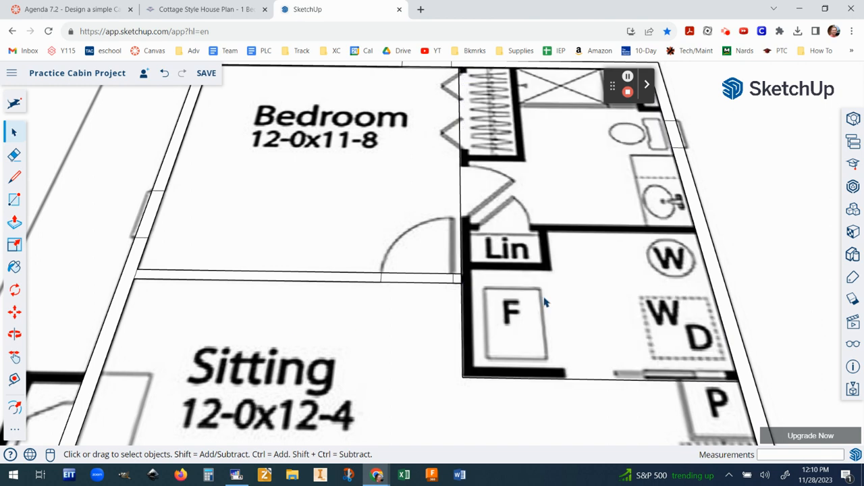
# - Trace the inner side of the closet and utility wall from the exterior wall to the corner near F, then about 8' 5 3/16" across to the exterior wall
pyautogui.scroll(-2, 604, 389)
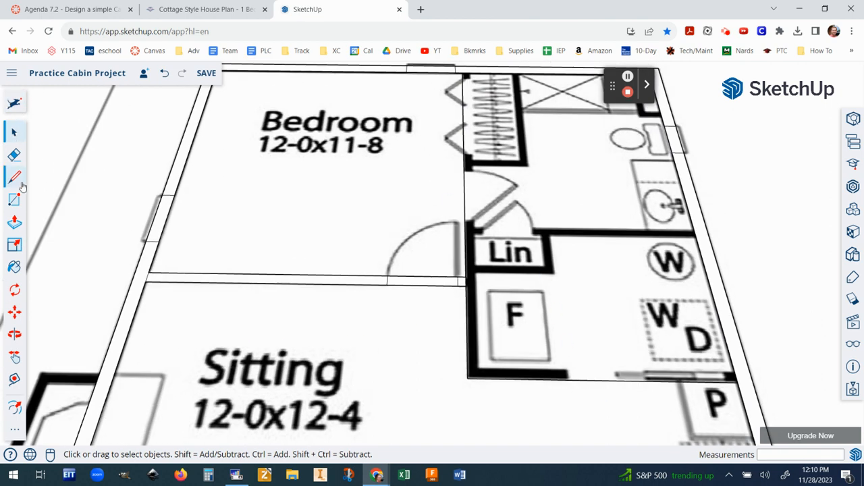
pyautogui.scroll(3, 473, 82)
pyautogui.scroll(2, 473, 81)
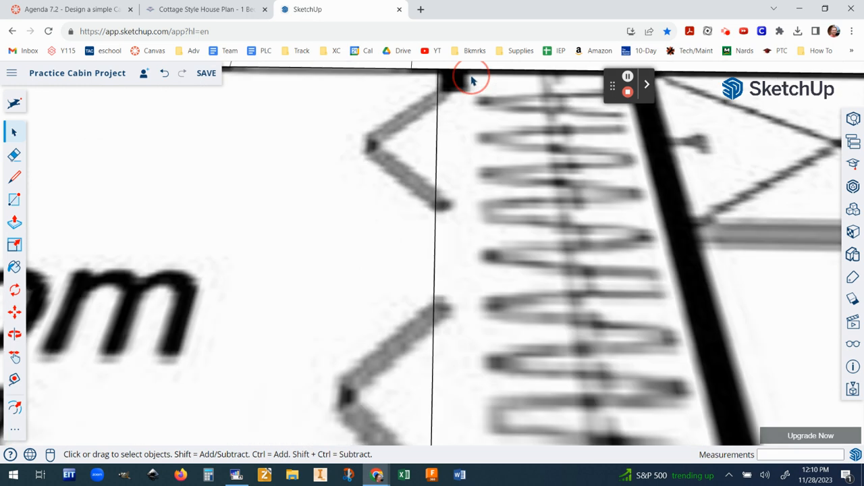
pyautogui.click(14, 177)
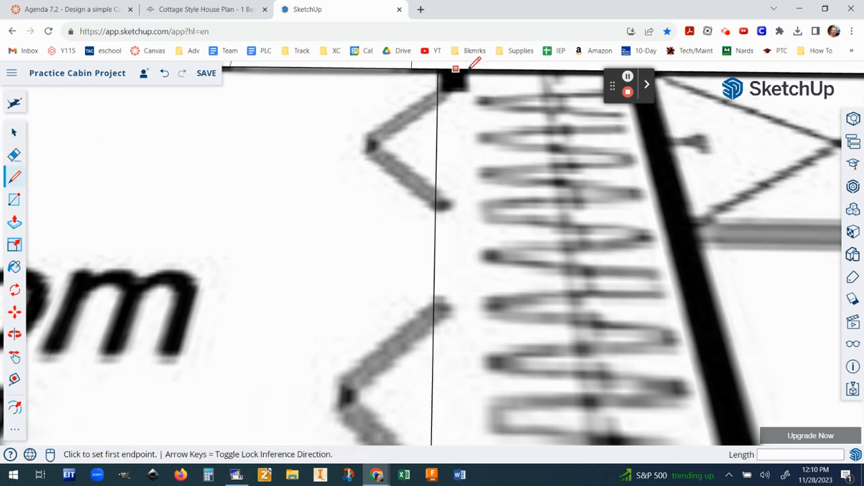
pyautogui.scroll(1, 468, 70)
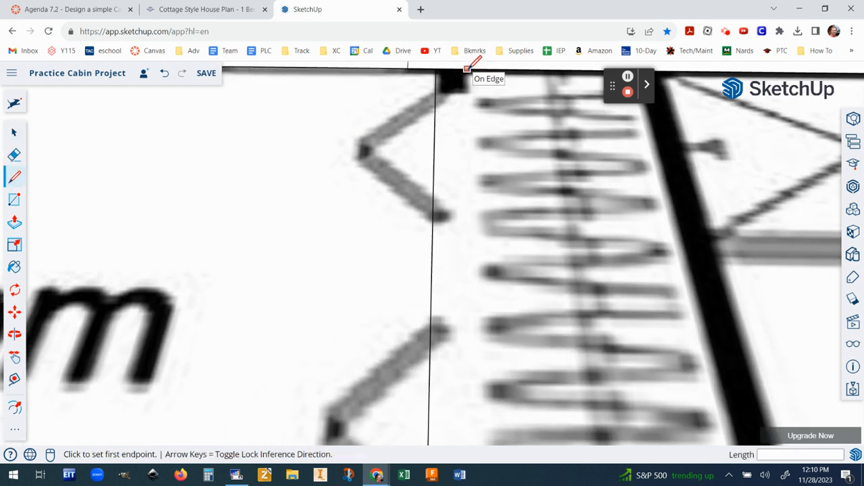
pyautogui.click(464, 70)
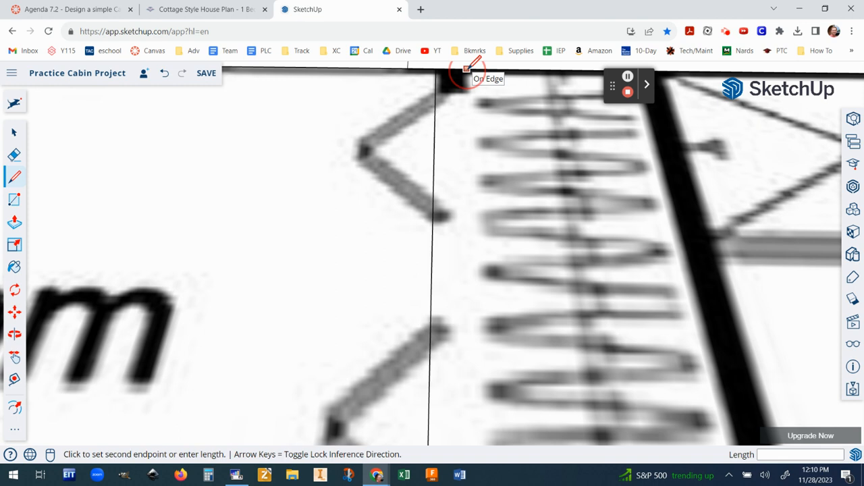
pyautogui.scroll(-2, 471, 101)
pyautogui.scroll(-3, 471, 102)
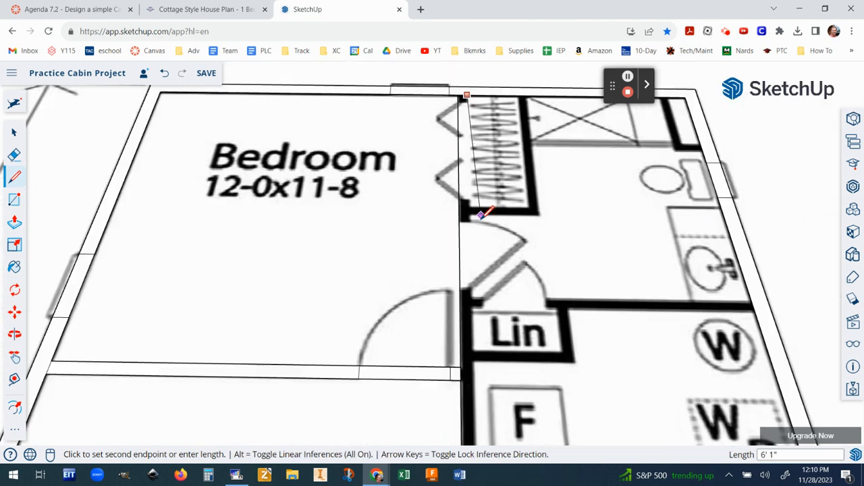
pyautogui.scroll(-2, 481, 215)
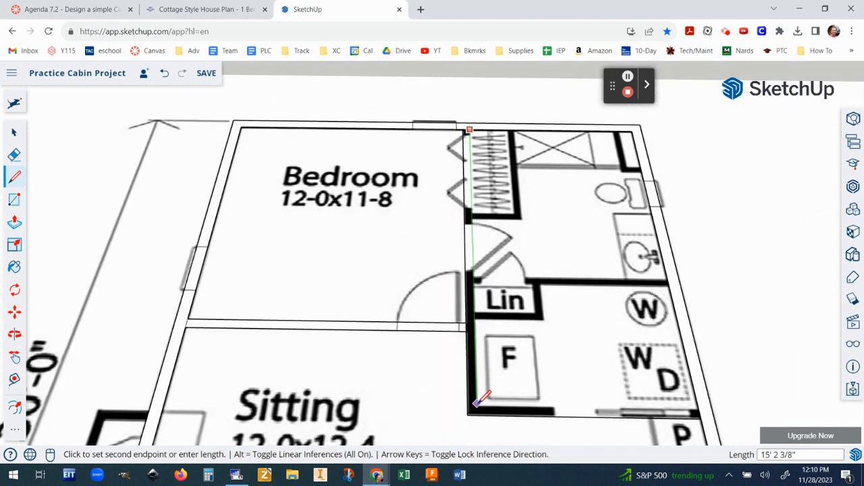
pyautogui.scroll(3, 479, 403)
pyautogui.click(477, 409)
pyautogui.scroll(-3, 478, 407)
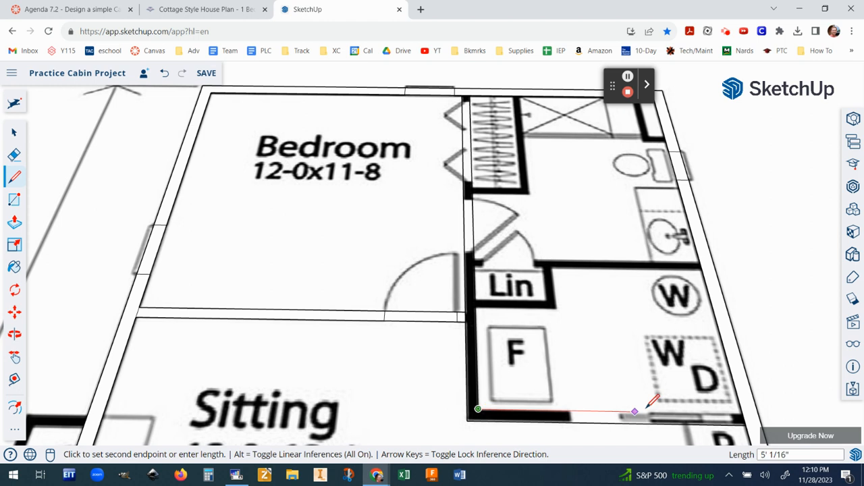
pyautogui.click(740, 413)
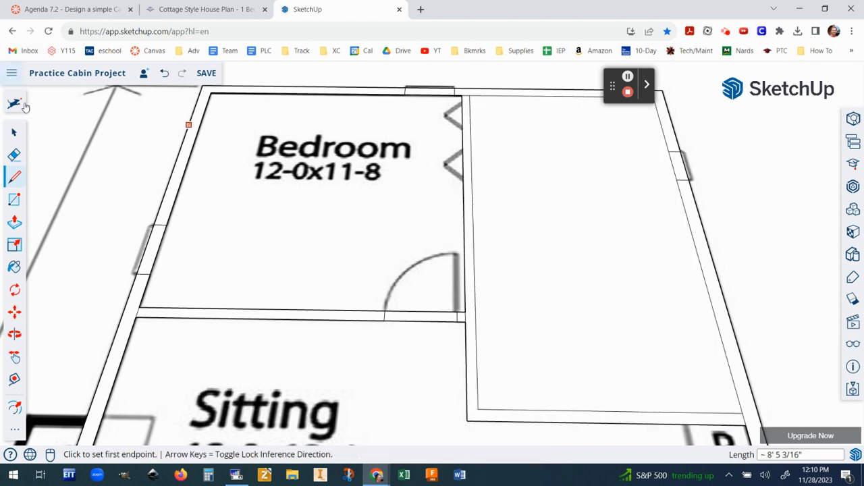
# - Delete the face covering the bathroom and utility rooms and the face covering the wall just traced around them
pyautogui.click(14, 133)
pyautogui.click(619, 210)
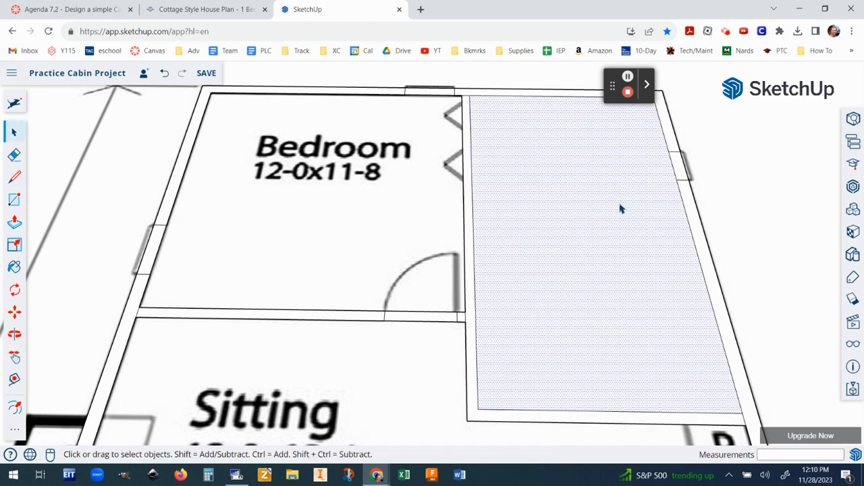
pyautogui.press('Delete')
pyautogui.click(471, 245)
pyautogui.press('Delete')
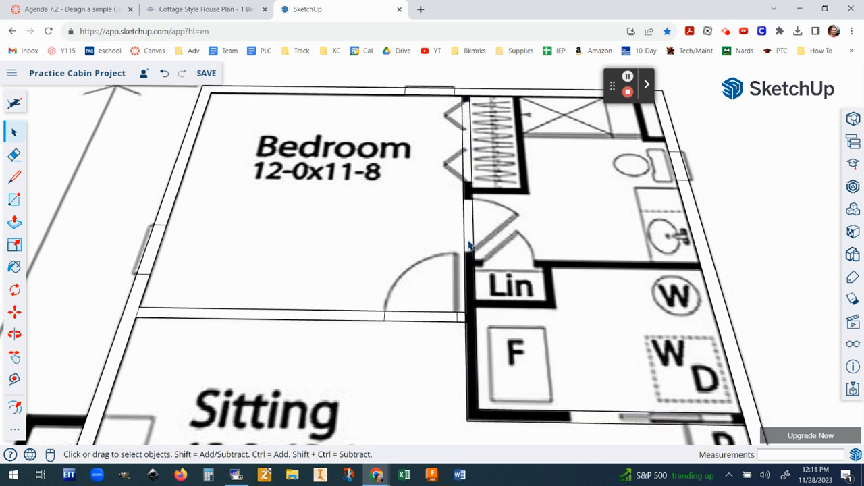
# - Draw a line across the Bedroom/closet wall at the closet opening's end near the exterior wall, and delete the wall face beyond it
pyautogui.scroll(5, 470, 97)
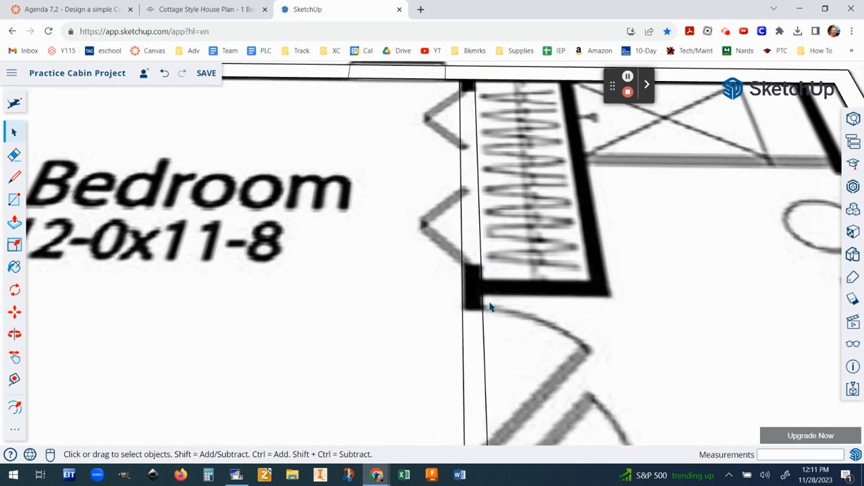
pyautogui.click(14, 176)
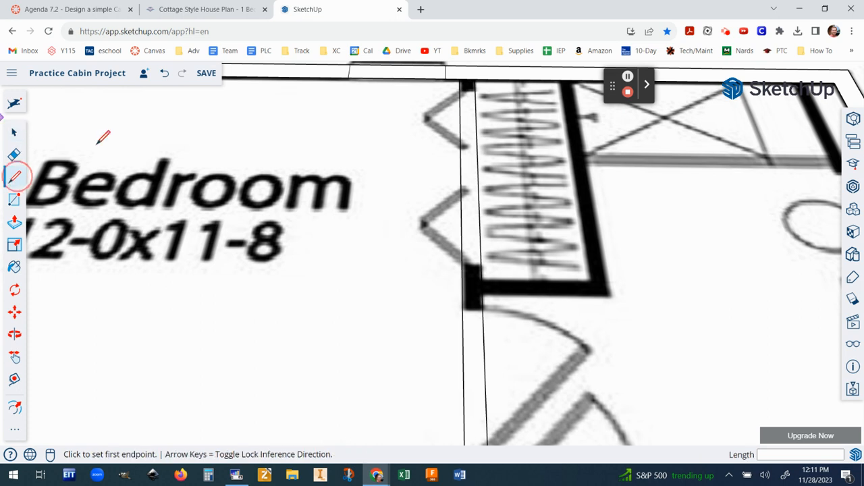
pyautogui.scroll(2, 473, 90)
pyautogui.scroll(2, 473, 90)
pyautogui.click(453, 96)
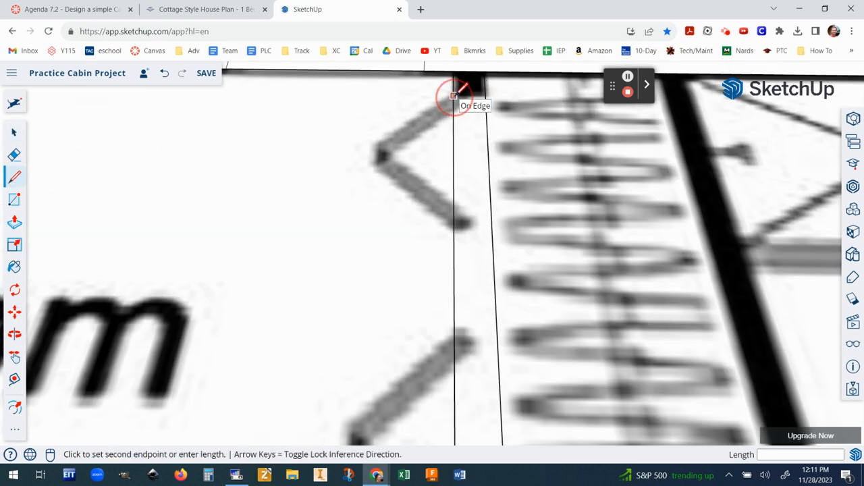
pyautogui.click(485, 96)
pyautogui.scroll(-2, 483, 92)
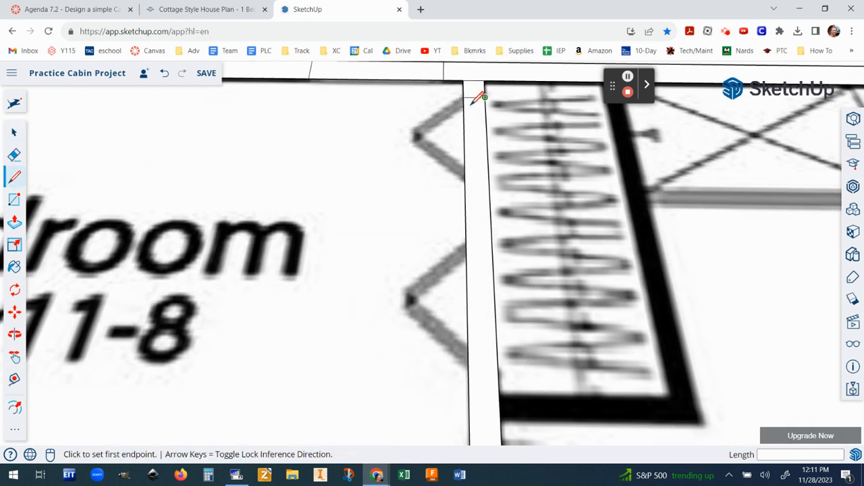
pyautogui.click(15, 133)
pyautogui.click(475, 217)
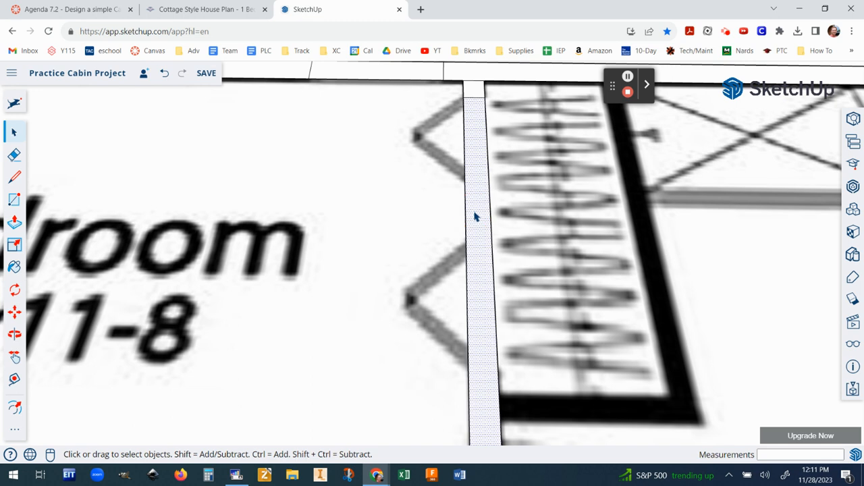
pyautogui.press('Delete')
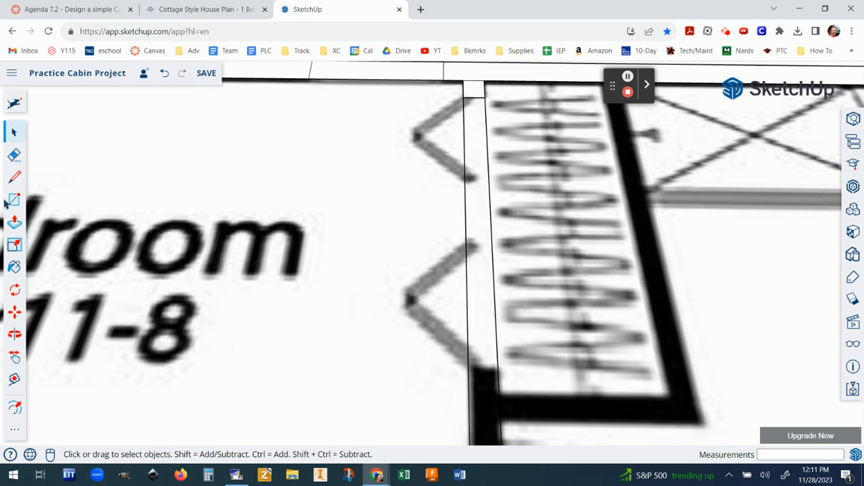
# - Draw a line about 4 5/16" long across the wall at the closet opening's other end and delete the wall face beyond it
pyautogui.click(14, 176)
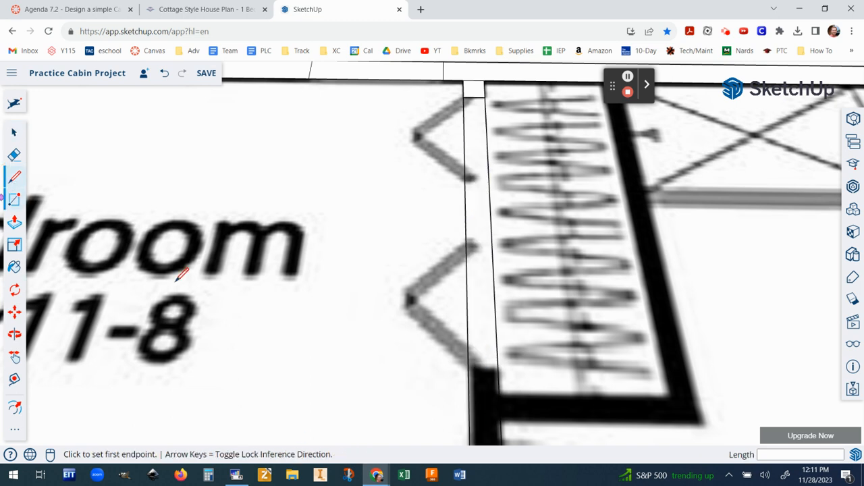
pyautogui.click(469, 368)
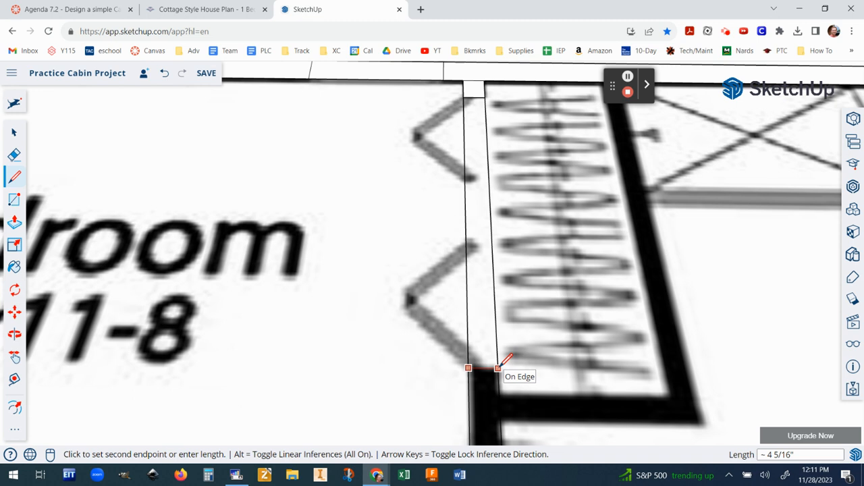
pyautogui.click(498, 368)
pyautogui.click(14, 133)
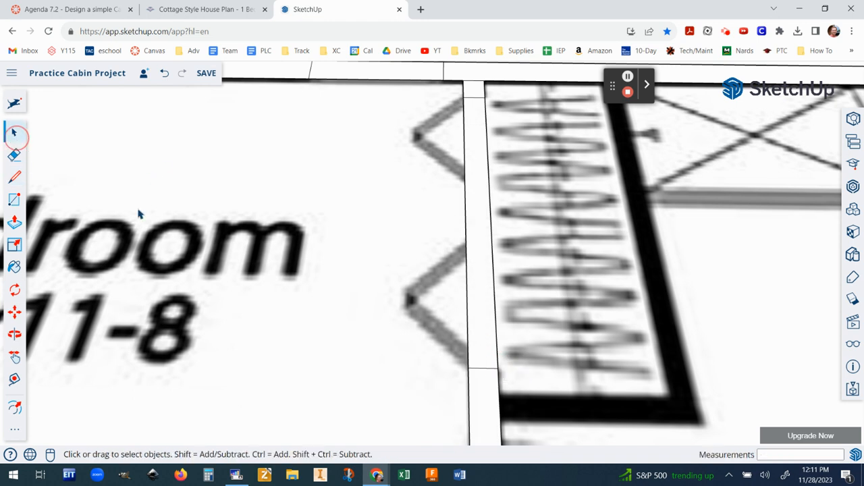
pyautogui.click(487, 398)
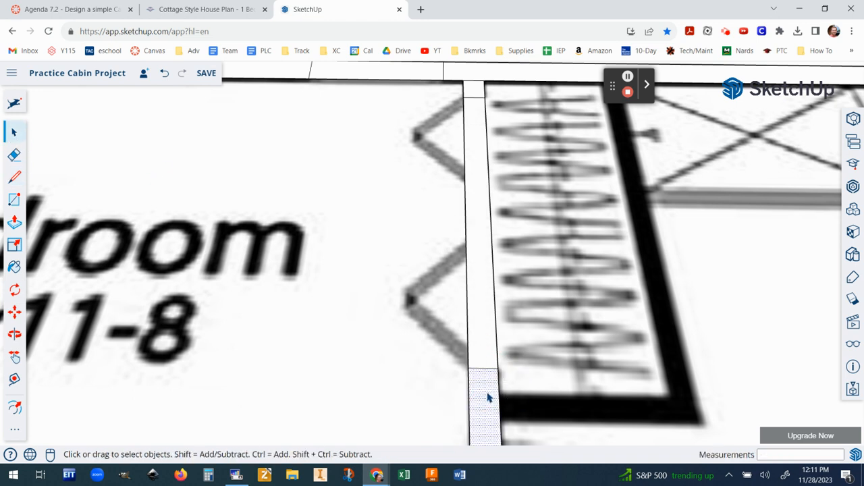
# - Draw a line about 4 5/16" long across the Bedroom/bathroom wall at the edge of the door opening next to the closet
pyautogui.scroll(-5, 489, 399)
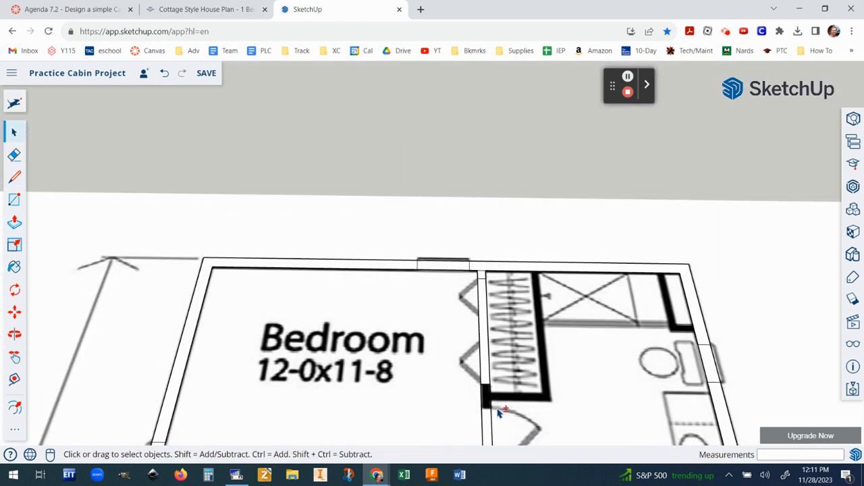
pyautogui.moveTo(498, 413); pyautogui.dragTo(452, 255, button='middle')
pyautogui.scroll(5, 446, 255)
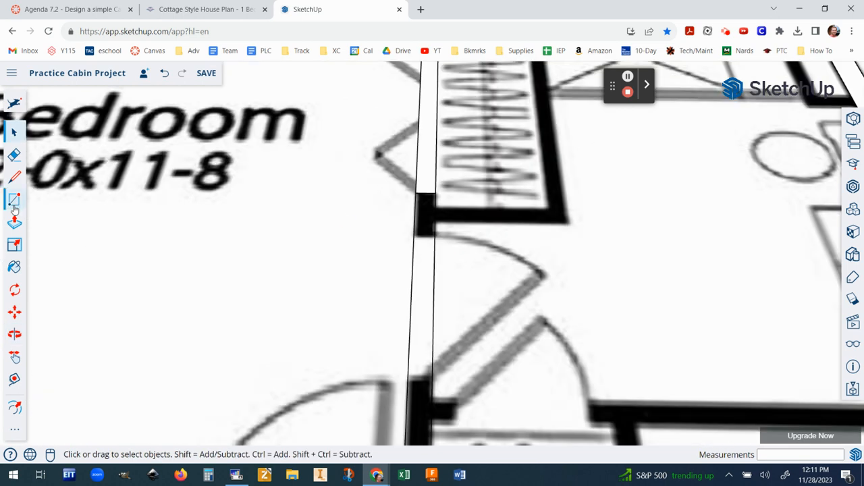
pyautogui.click(14, 177)
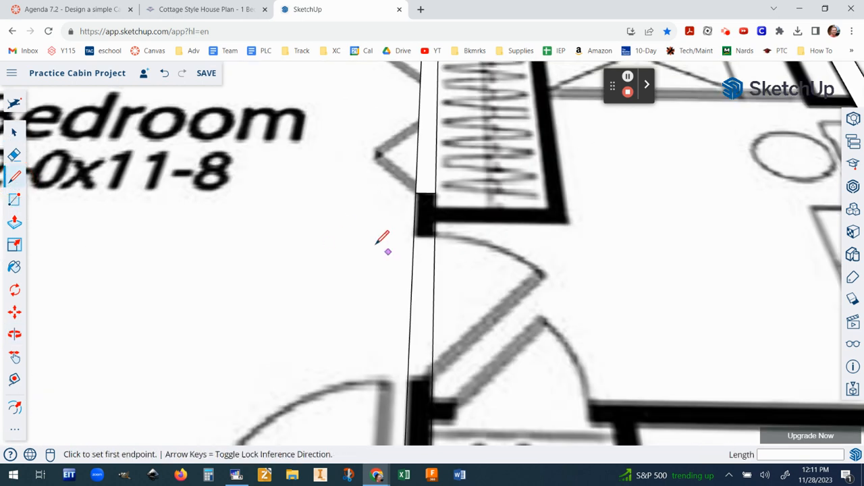
pyautogui.click(414, 236)
pyautogui.click(434, 236)
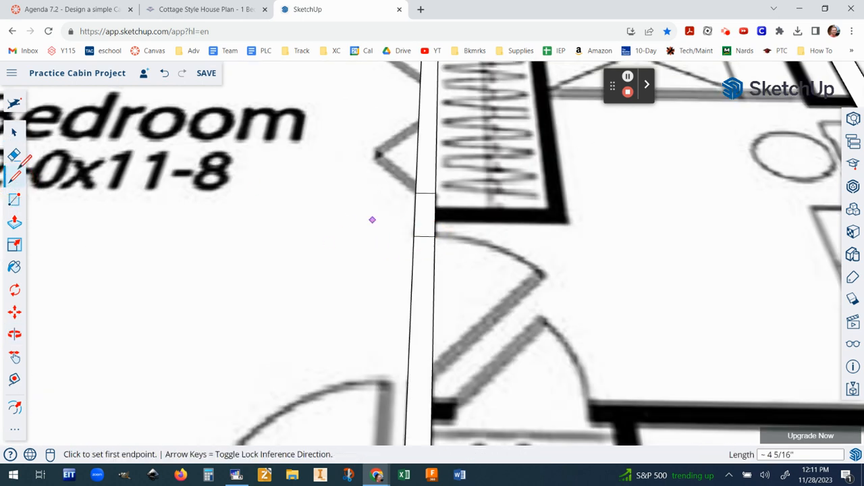
# - Delete the Bedroom/bathroom wall face beyond the line just drawn at the door opening next to the closet
pyautogui.click(14, 132)
pyautogui.click(416, 305)
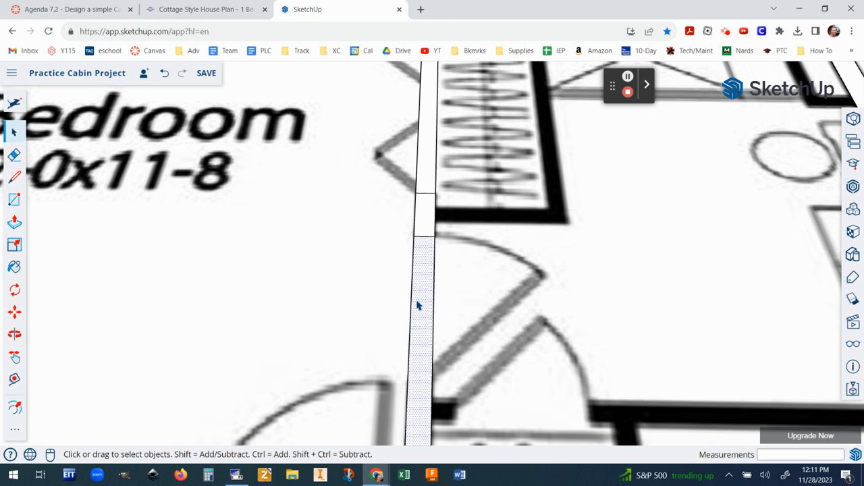
pyautogui.press('Delete')
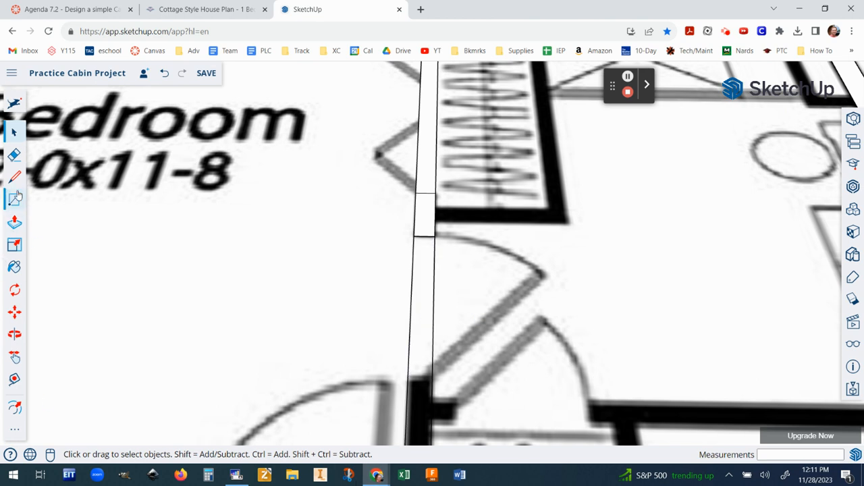
# - Draw a line about 4 5/16" long across the wall at the bathroom door opening's other edge and delete the wall face beyond it
pyautogui.click(14, 177)
pyautogui.click(408, 378)
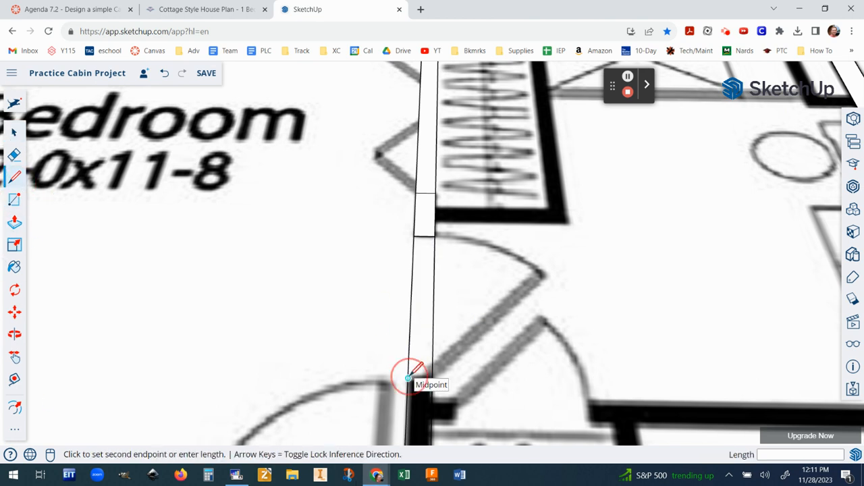
pyautogui.click(432, 379)
pyautogui.click(14, 131)
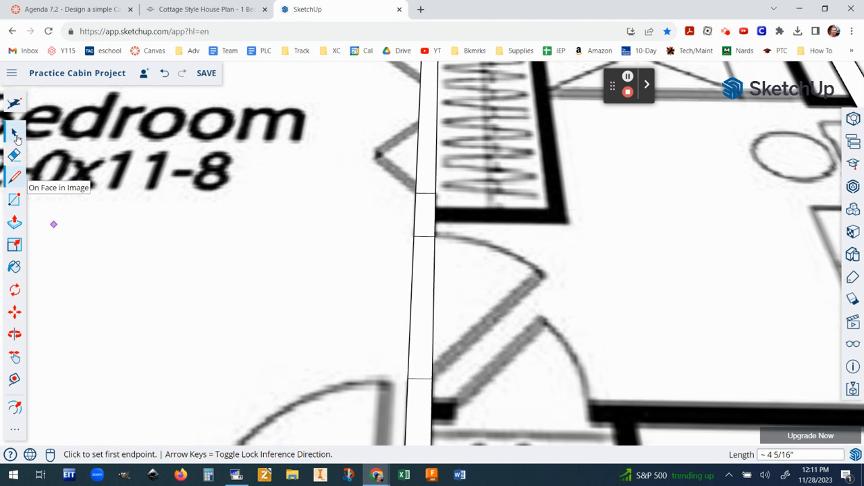
pyautogui.click(413, 408)
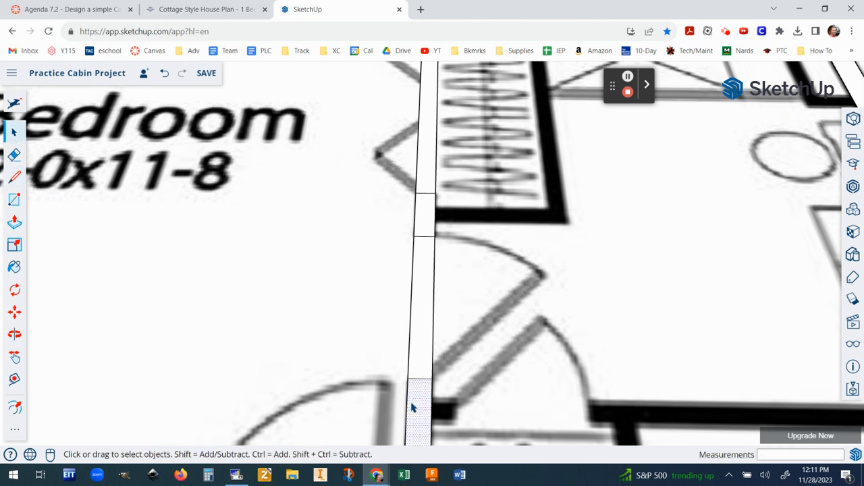
# - Draw a line across the utility room's lower wall where the solid wall ends at the sliding door opening, and delete the wall face beyond it
pyautogui.scroll(-4, 428, 411)
pyautogui.moveTo(463, 410)
pyautogui.keyDown('shift'); pyautogui.mouseDown(button='middle')
pyautogui.moveTo(405, 218)
pyautogui.moveTo(378, 170)
pyautogui.mouseUp(button='middle'); pyautogui.keyUp('shift')
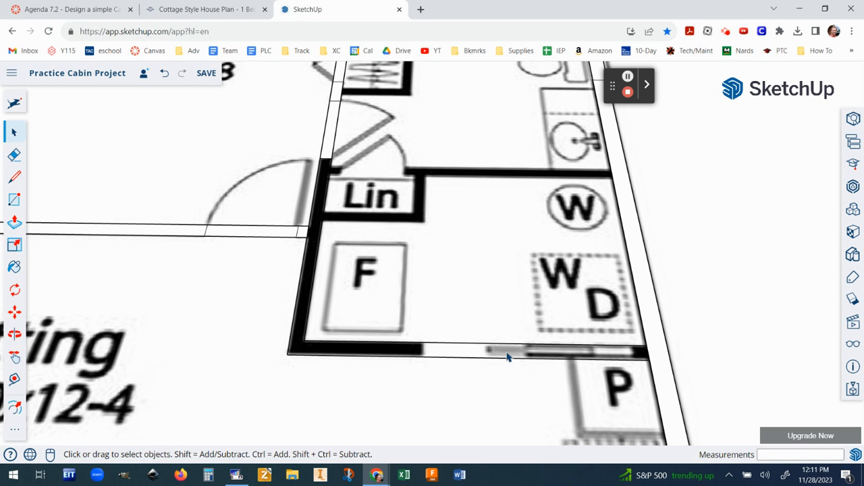
pyautogui.scroll(3, 424, 358)
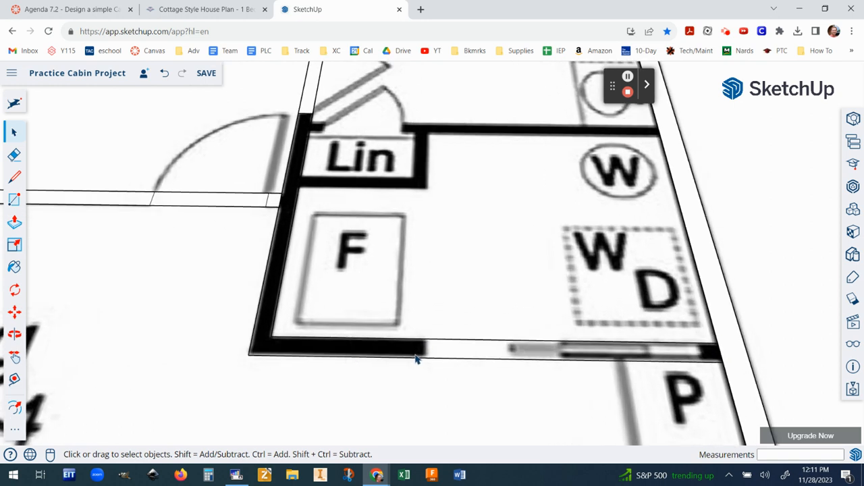
pyautogui.click(14, 178)
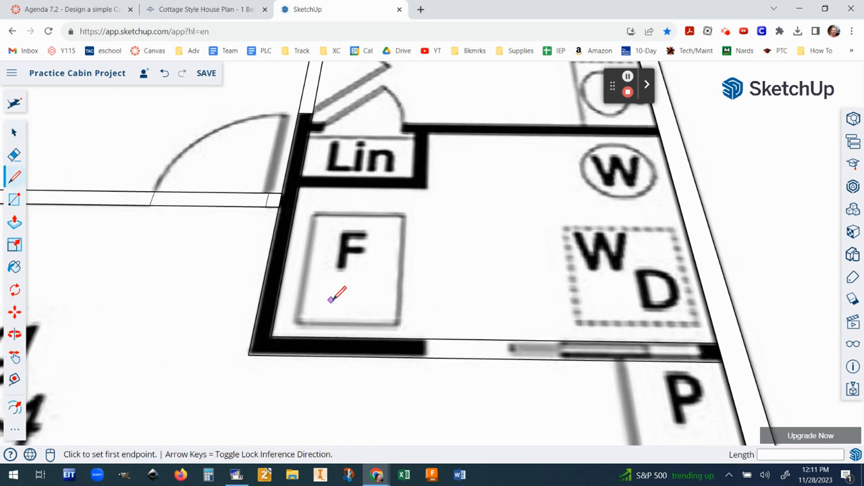
pyautogui.click(426, 339)
pyautogui.click(426, 357)
pyautogui.click(15, 133)
pyautogui.click(478, 355)
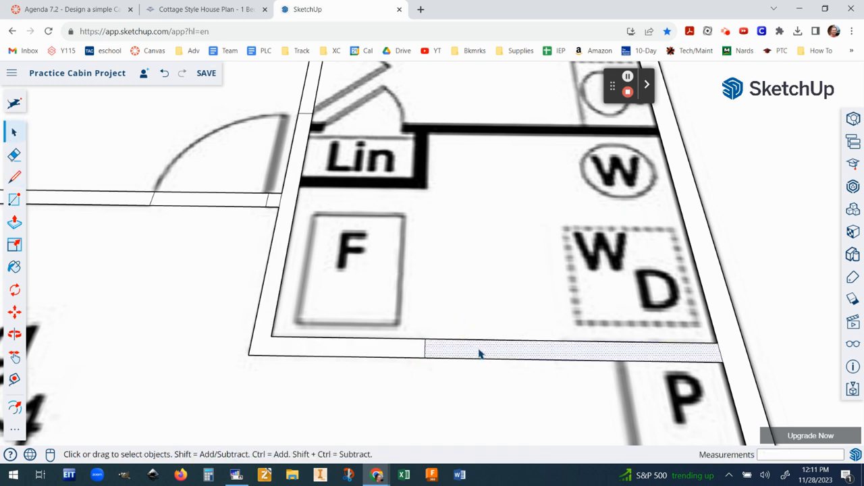
pyautogui.press('Delete')
# - Draw a line about 4 13/16" long across the utility room's lower wall at the other edge of the sliding door opening
pyautogui.scroll(1, 591, 370)
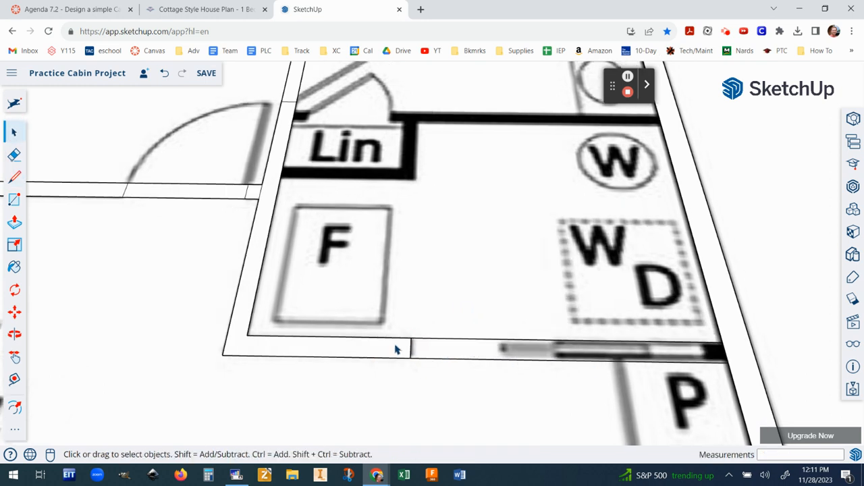
pyautogui.scroll(2, 577, 345)
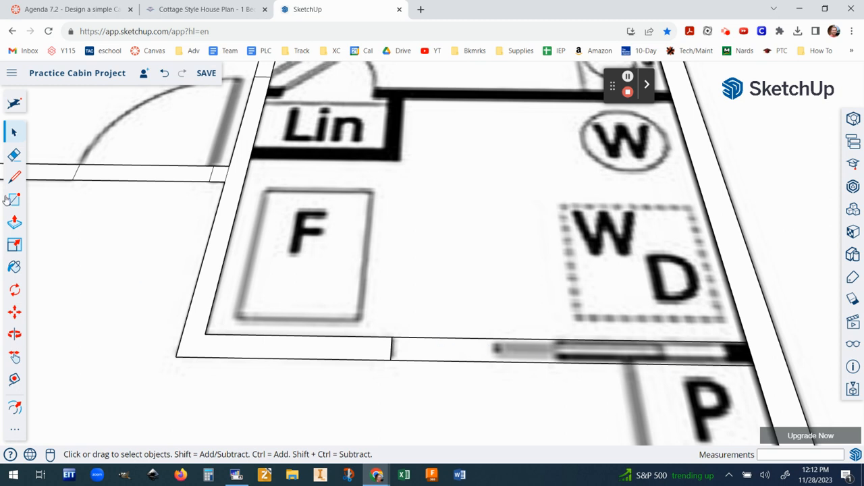
pyautogui.click(14, 176)
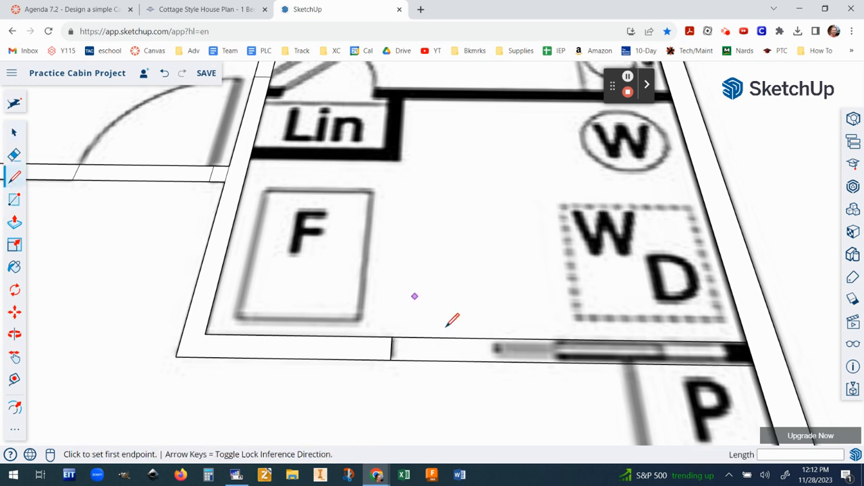
pyautogui.click(555, 339)
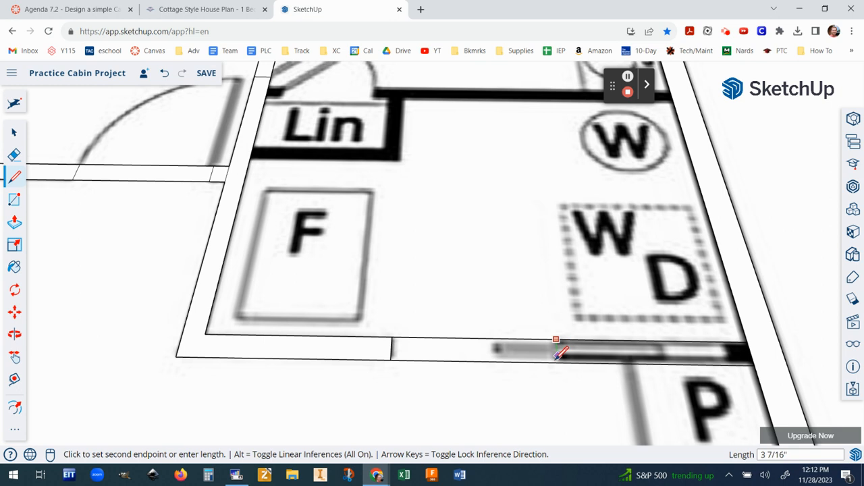
pyautogui.click(559, 363)
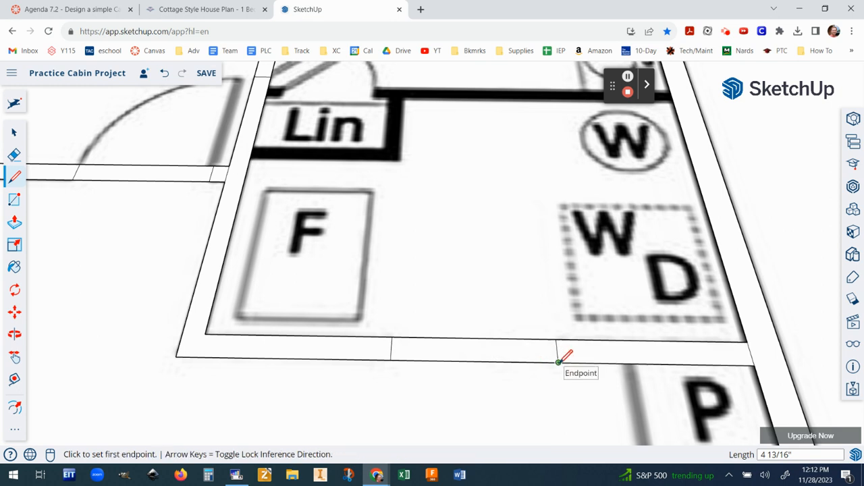
# - Trace the inside of the small bathroom corner enclosure with a line about 2' 6 5/16" long and a second line to the exterior wall
pyautogui.scroll(-5, 559, 360)
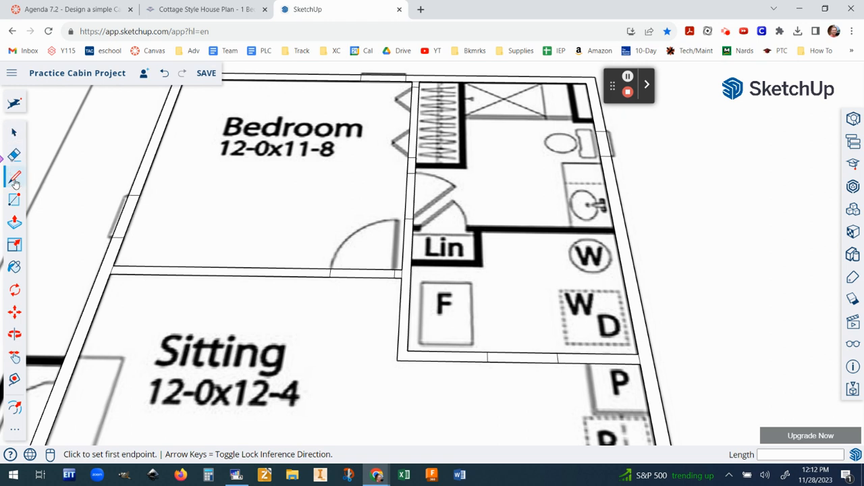
pyautogui.scroll(-4, 416, 202)
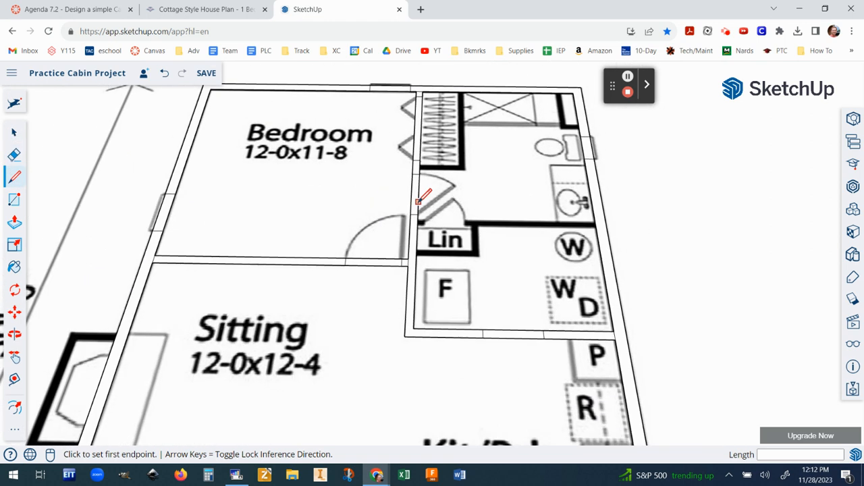
pyautogui.scroll(5, 513, 90)
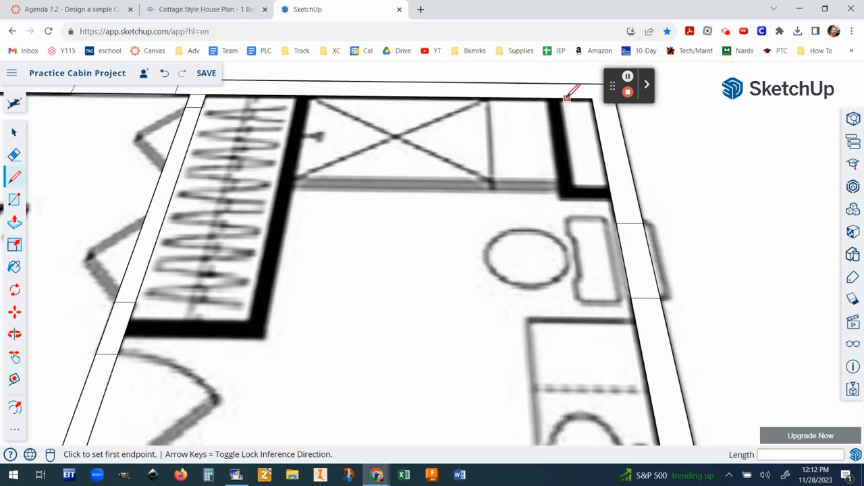
pyautogui.click(561, 98)
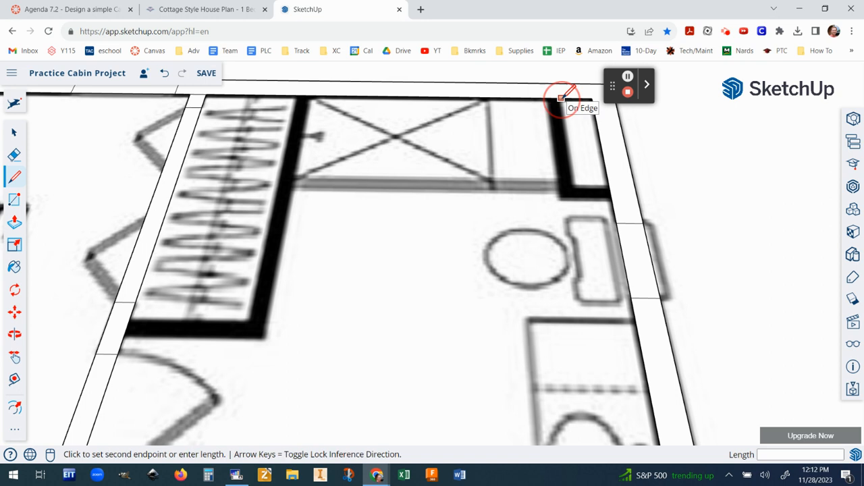
pyautogui.click(573, 182)
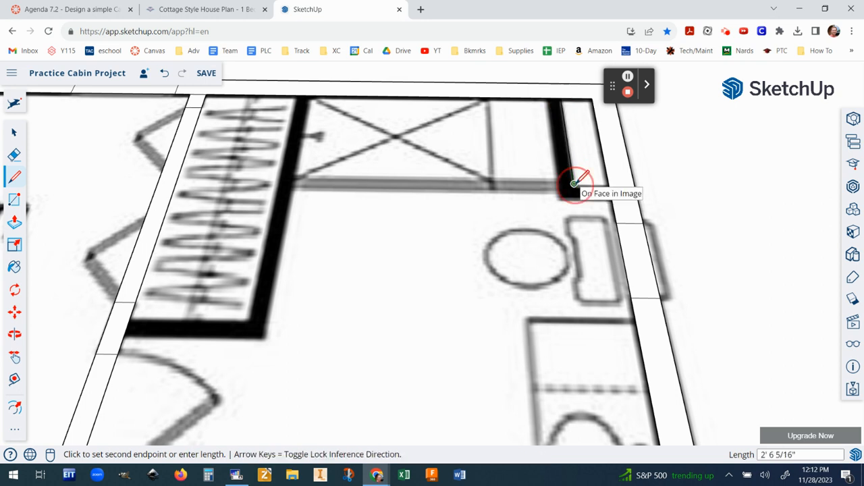
pyautogui.click(609, 183)
# - Delete the face covering the bathroom and utility rooms and the face inside the small corner enclosure
pyautogui.click(12, 132)
pyautogui.click(515, 246)
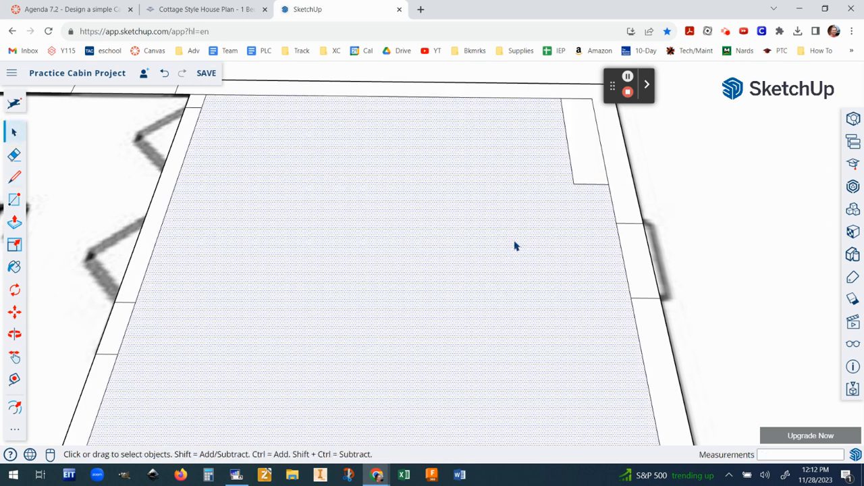
pyautogui.press('Delete')
pyautogui.click(590, 162)
pyautogui.press('Delete')
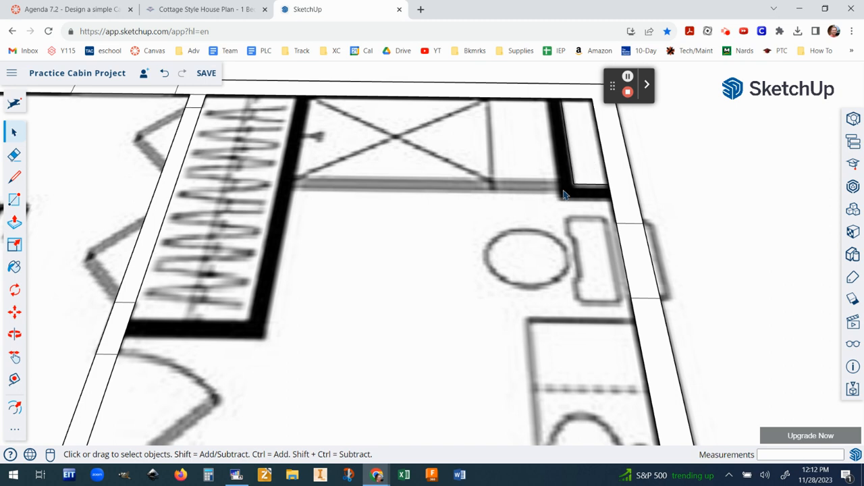
# - Trace the outer edges of the small corner enclosure's walls, ending about 1' 1/4" across at the exterior wall, and delete the face covering the rooms
pyautogui.click(14, 177)
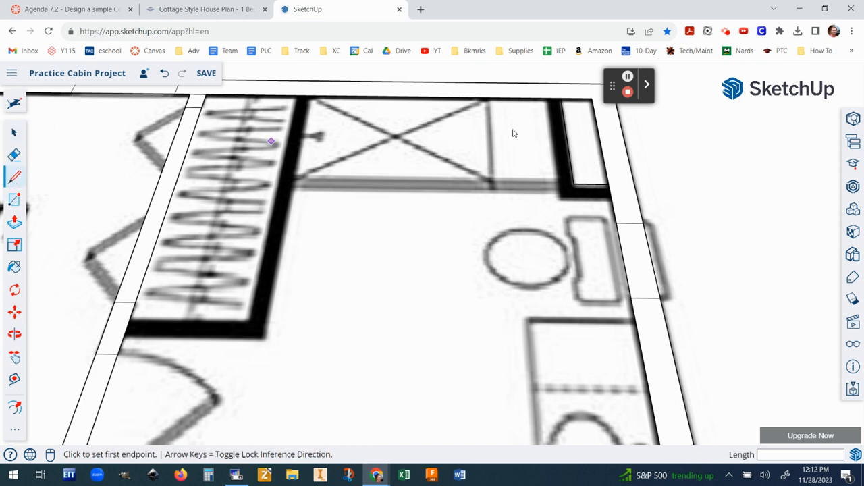
pyautogui.click(546, 98)
pyautogui.click(558, 199)
pyautogui.click(609, 200)
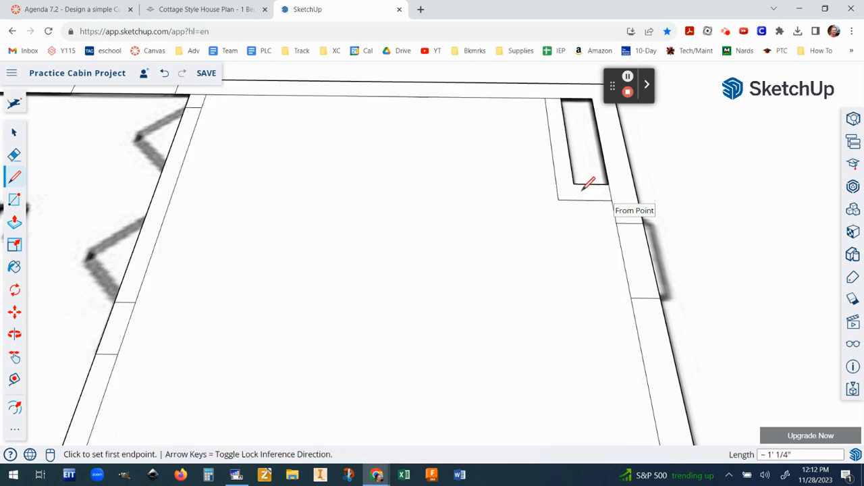
pyautogui.click(15, 133)
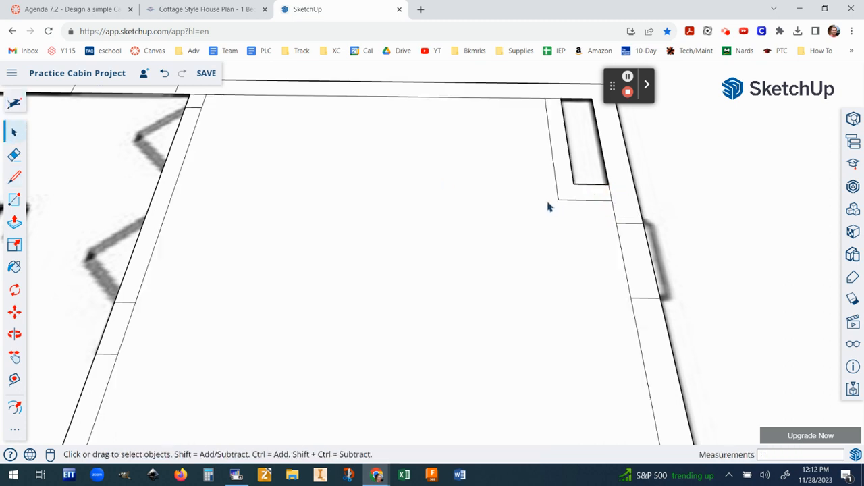
pyautogui.click(455, 197)
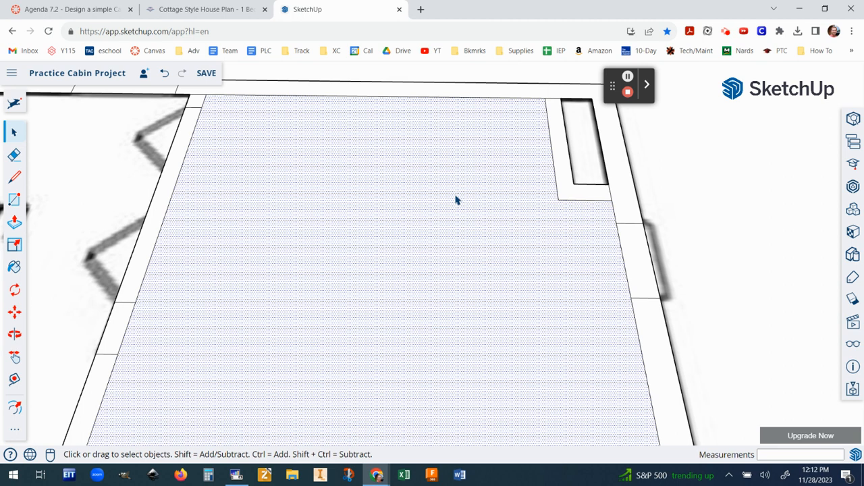
pyautogui.press('Delete')
# - Trace the closet's inside edges from the exterior wall to its far corner and about 1' 11 9/16" across to the Bedroom wall
pyautogui.scroll(1, 277, 300)
pyautogui.scroll(-3, 241, 247)
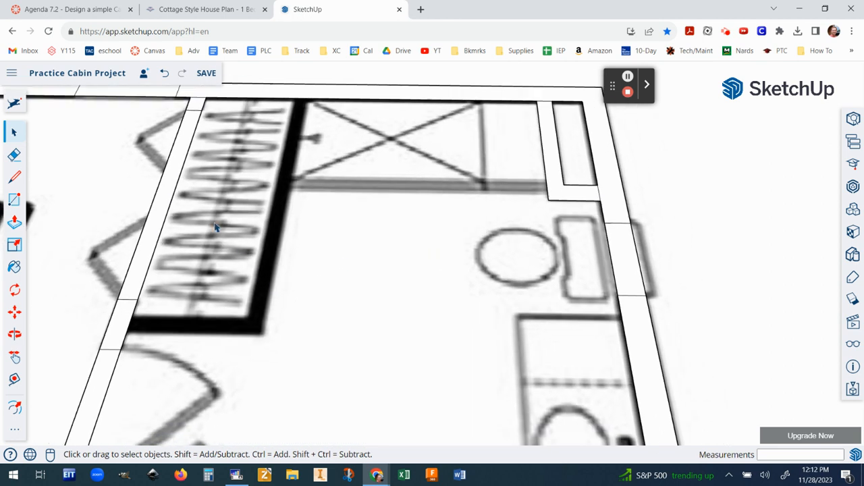
pyautogui.scroll(-1, 189, 312)
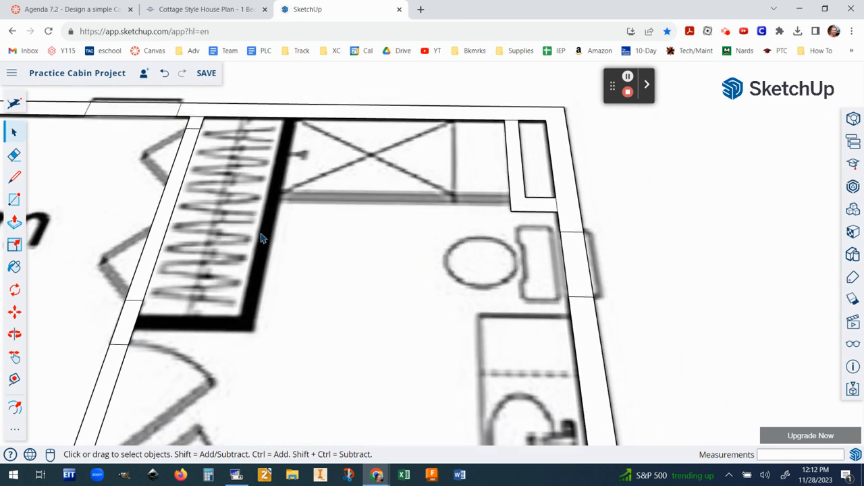
pyautogui.click(15, 178)
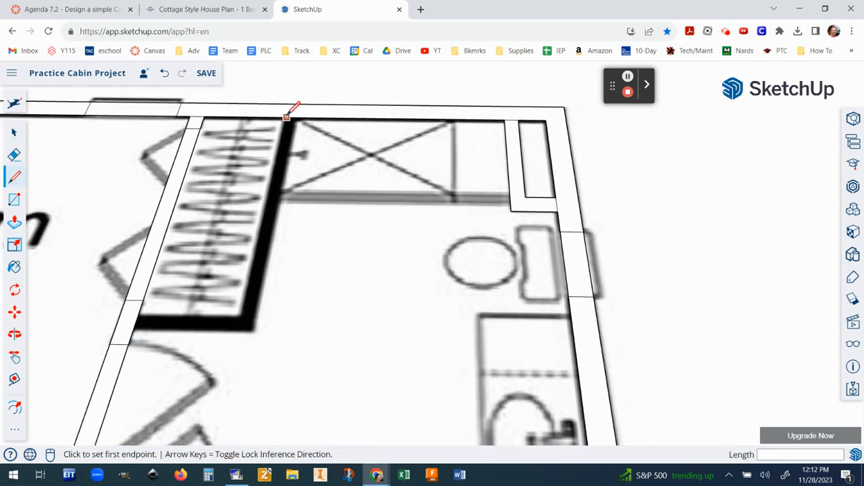
pyautogui.click(284, 118)
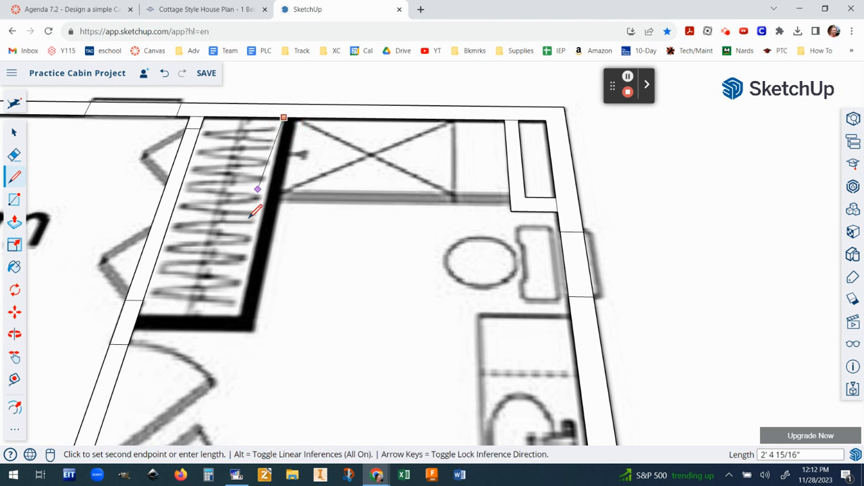
pyautogui.click(238, 316)
pyautogui.click(139, 315)
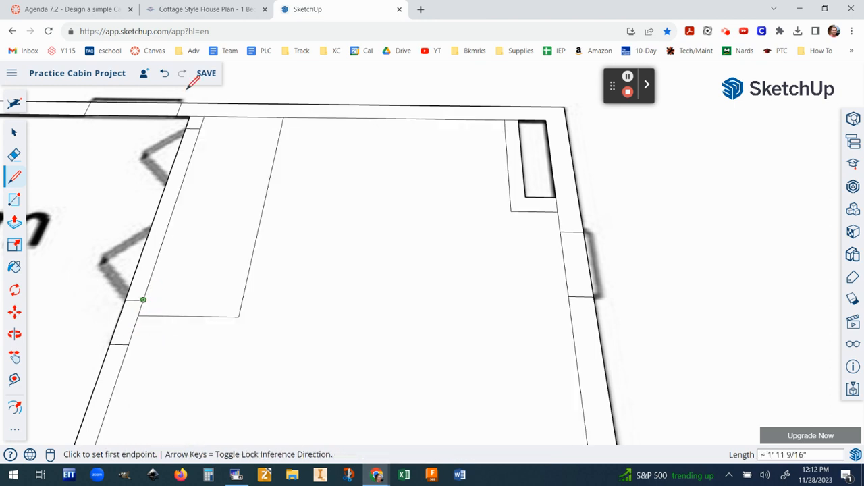
pyautogui.click(193, 201)
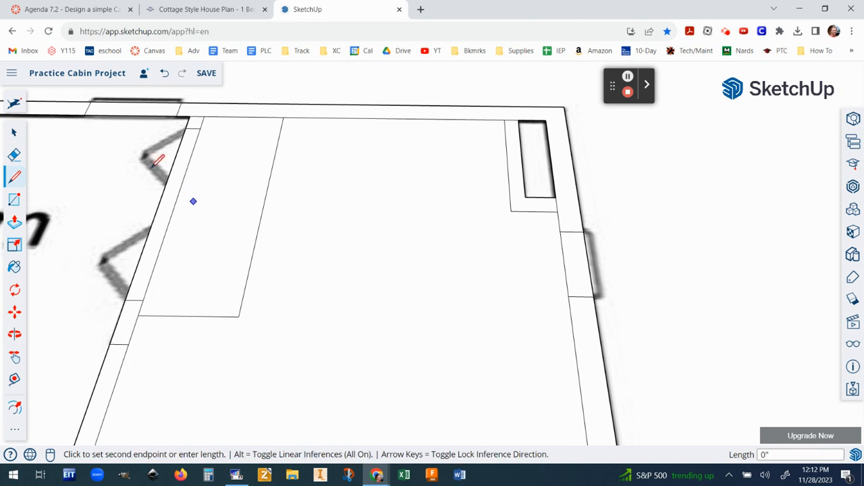
# - Delete the faces covering the closet and the bathroom area
pyautogui.click(15, 133)
pyautogui.click(198, 209)
pyautogui.press('Delete')
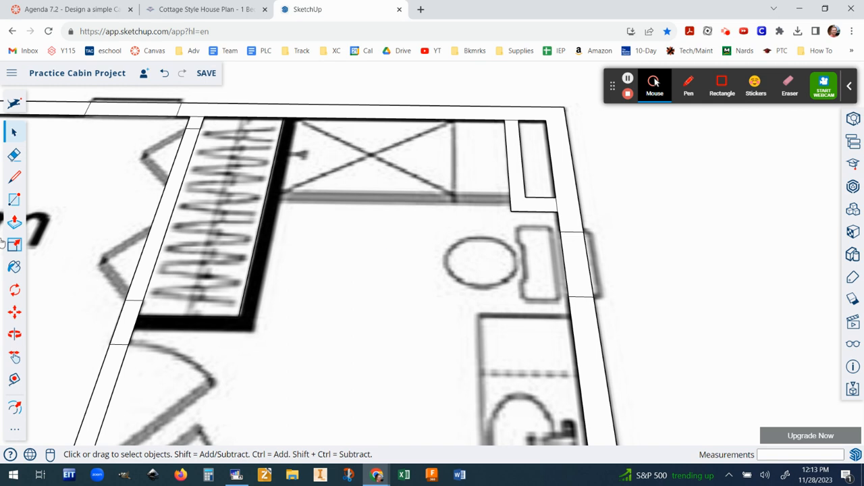
# - Trace the outer edges of the closet's walls, ending about 6' 1/2" along the bathroom side, and delete the face covering the bathroom and utility rooms
pyautogui.click(15, 177)
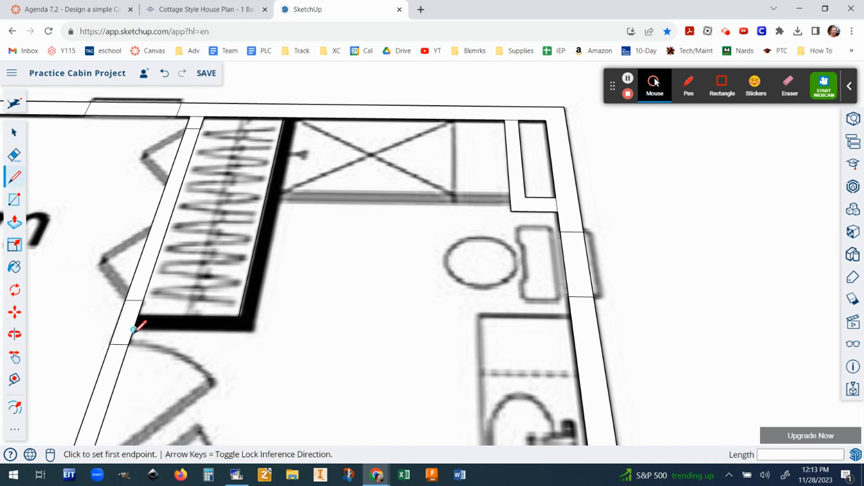
pyautogui.click(133, 330)
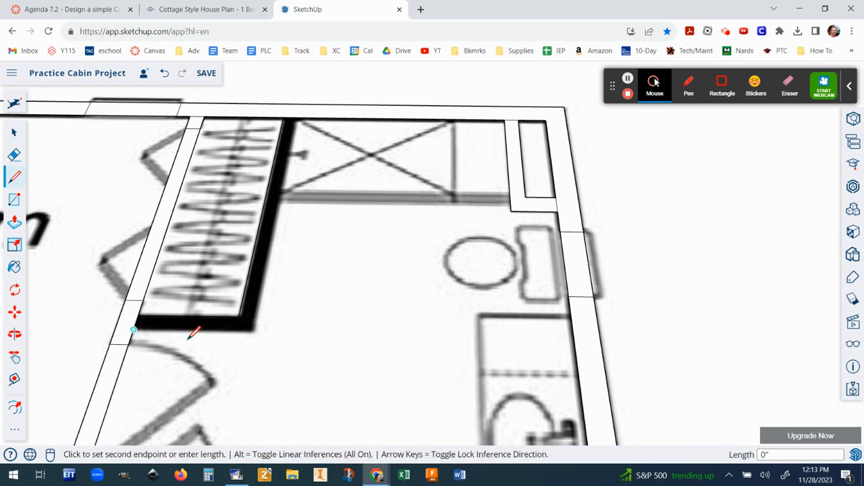
pyautogui.click(255, 331)
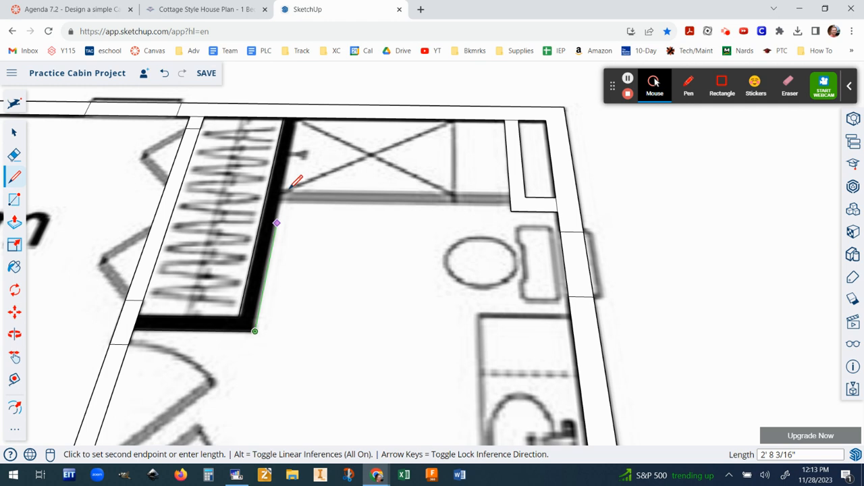
pyautogui.click(302, 116)
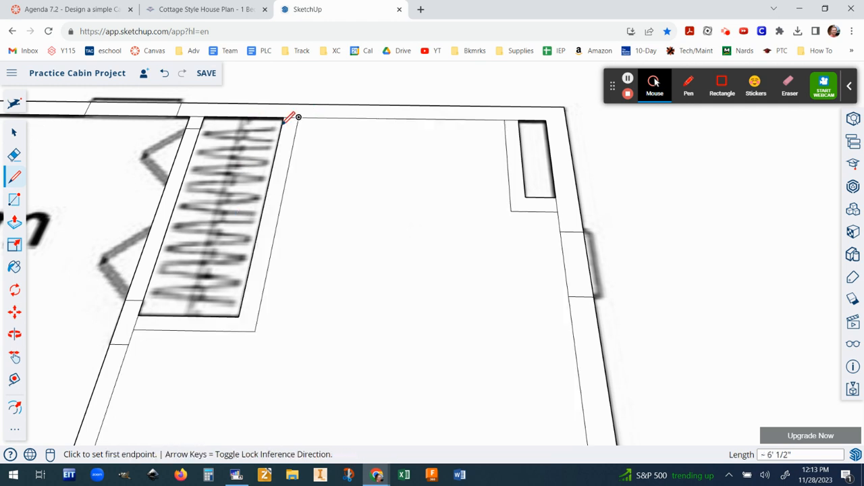
pyautogui.click(15, 132)
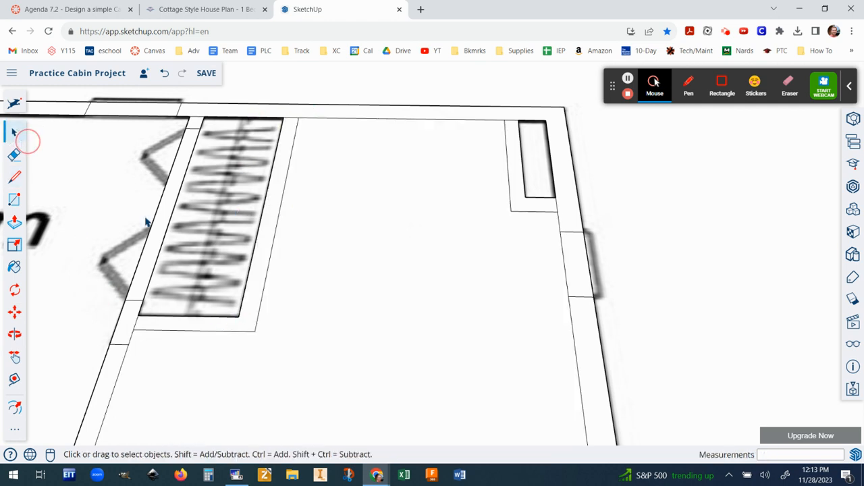
pyautogui.click(343, 318)
pyautogui.press('Delete')
# - Trace the bathroom-side edge of the wall above the linen closet, about 8' 5 3/16" to the exterior wall, and delete the face covering the utility area
pyautogui.scroll(-3, 408, 391)
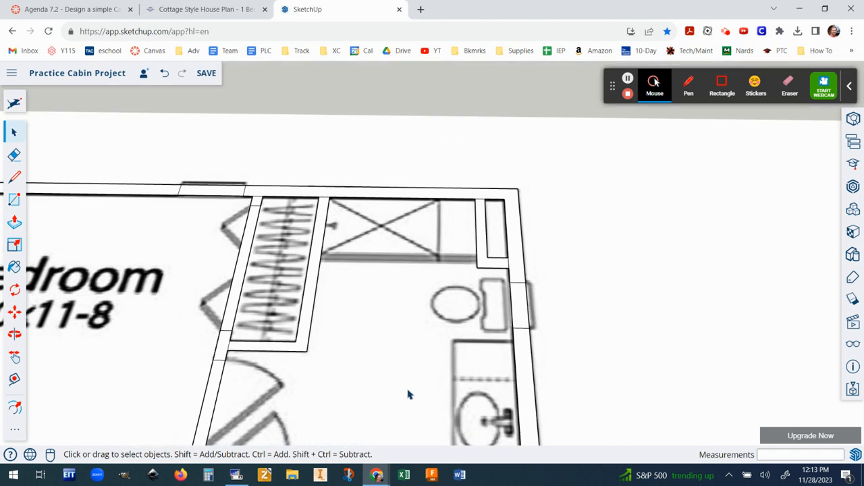
pyautogui.moveTo(427, 340); pyautogui.dragTo(498, 139, button='middle')
pyautogui.scroll(-3, 463, 395)
pyautogui.moveTo(465, 393); pyautogui.dragTo(486, 198, button='middle')
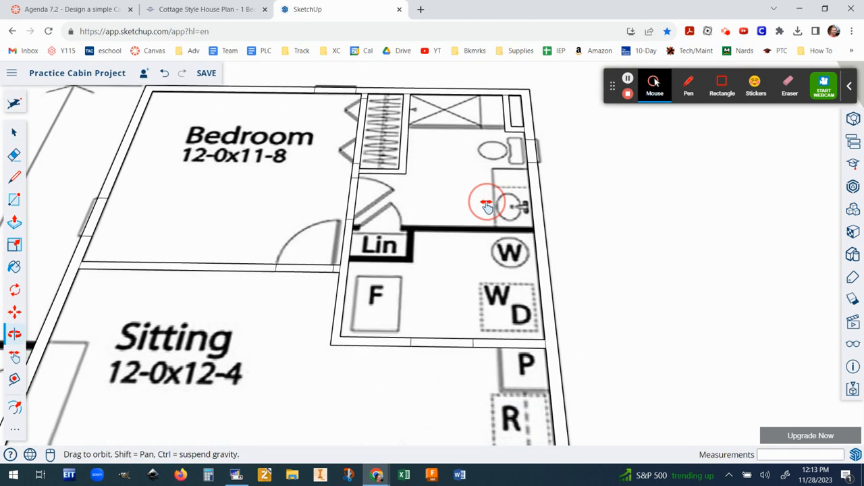
pyautogui.scroll(4, 473, 245)
pyautogui.scroll(1, 507, 244)
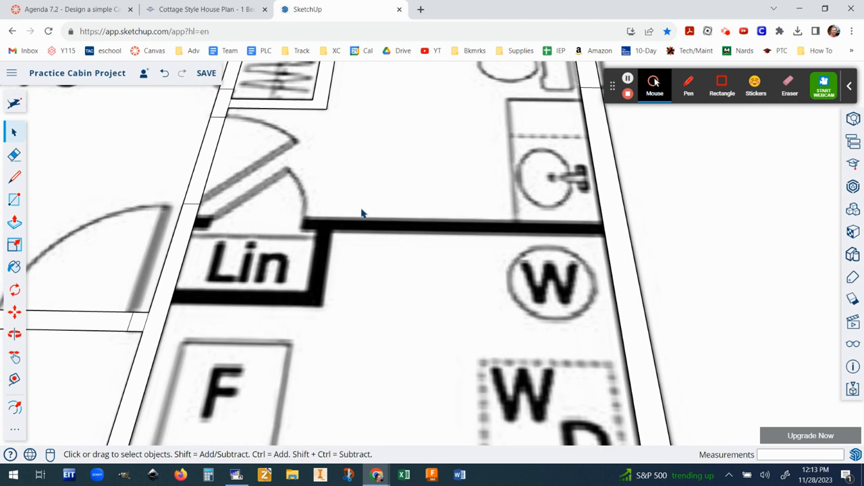
pyautogui.click(23, 177)
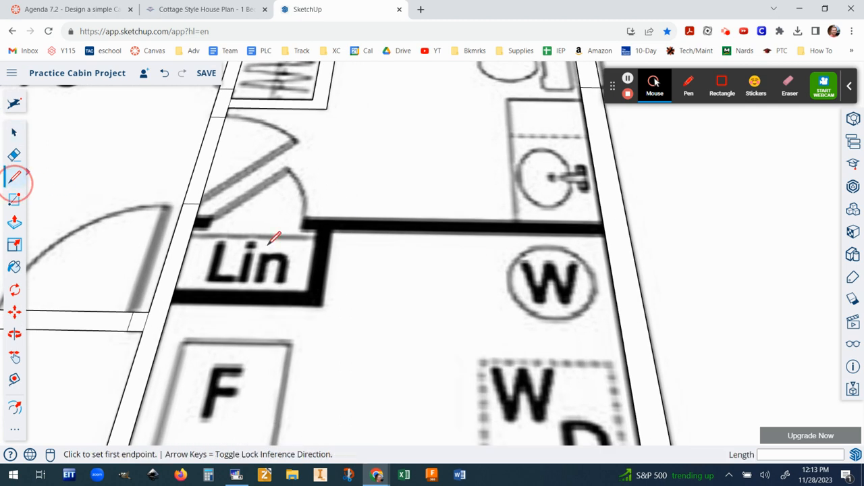
pyautogui.click(196, 214)
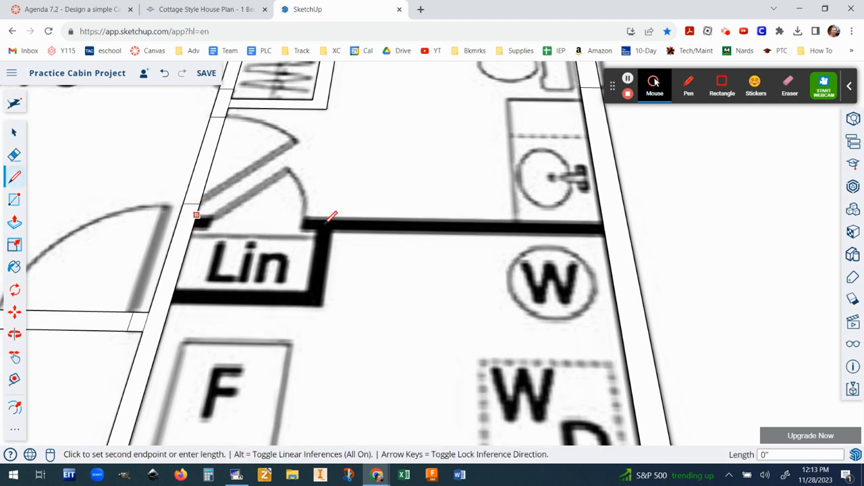
pyautogui.click(603, 221)
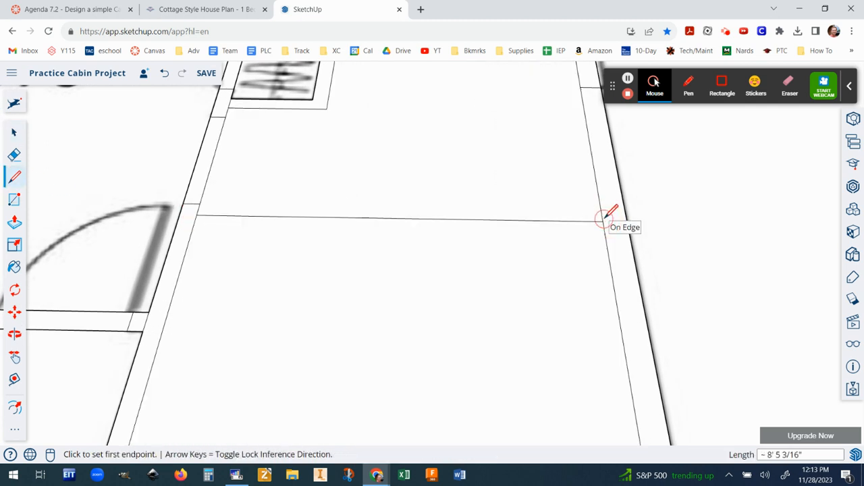
pyautogui.click(17, 131)
pyautogui.click(403, 288)
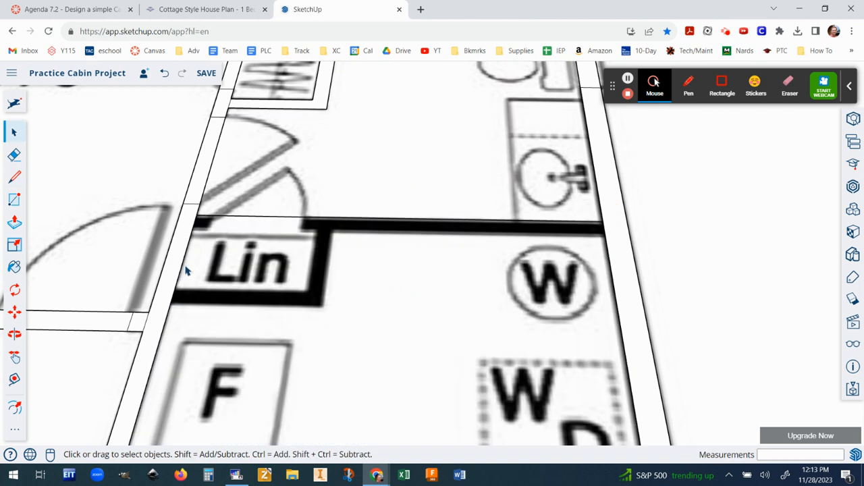
# - Trace the utility-side edge of the bathroom wall, about 8' 5 3/16" long, and delete the faces over the utility area and the wall strip
pyautogui.click(14, 177)
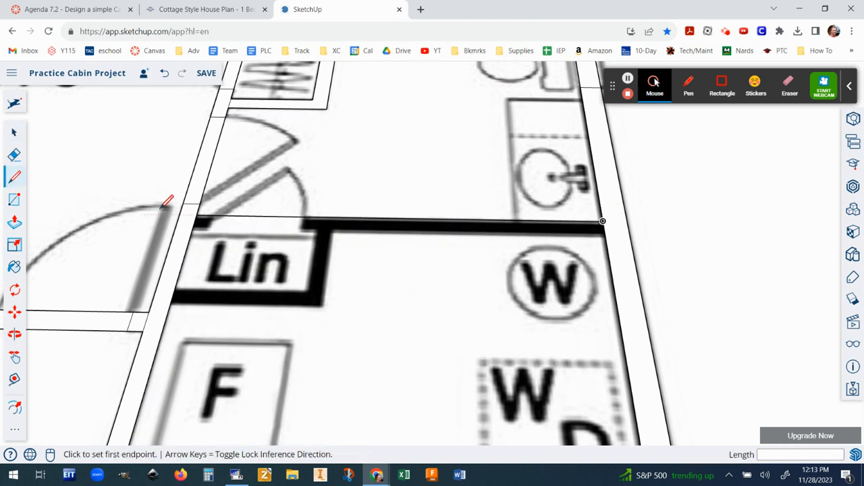
pyautogui.click(193, 226)
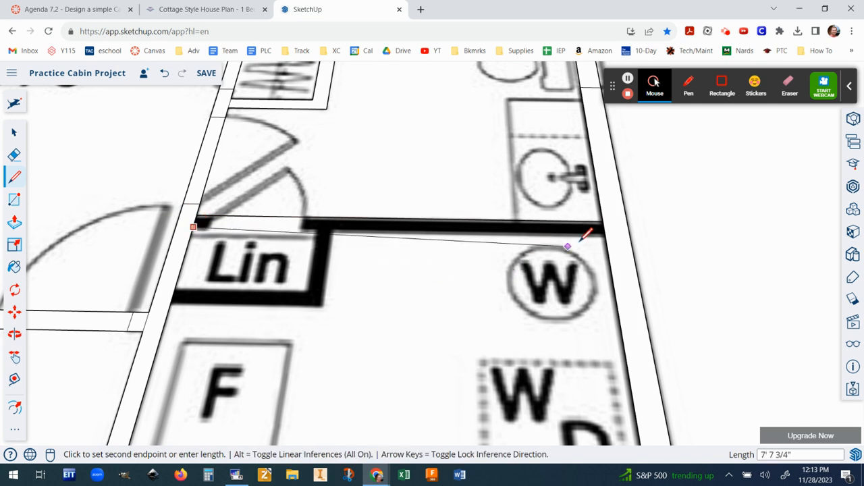
pyautogui.click(604, 233)
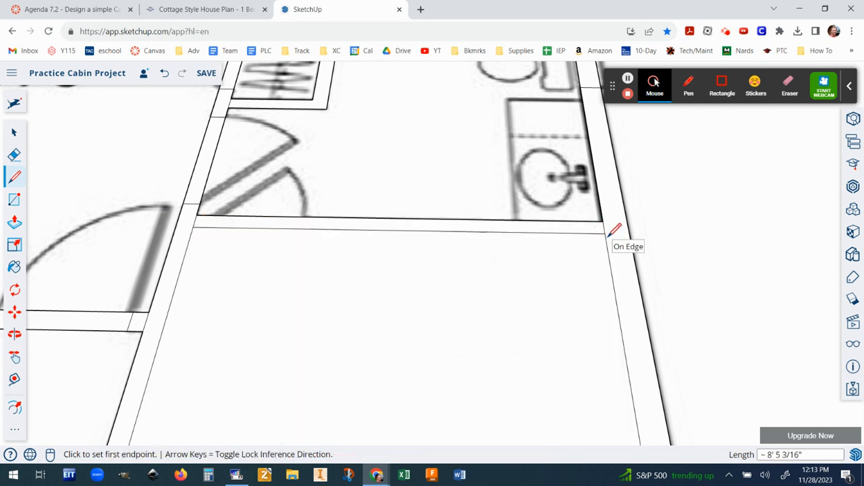
pyautogui.click(14, 132)
pyautogui.click(432, 325)
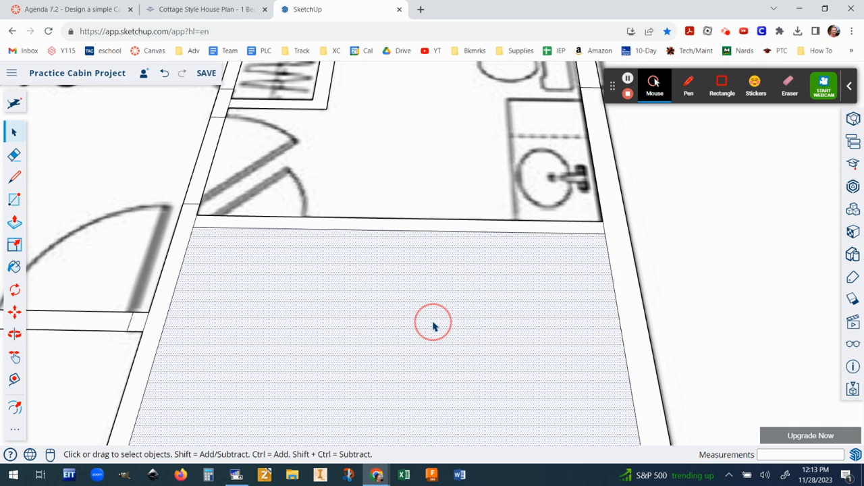
pyautogui.press('Delete')
pyautogui.click(413, 227)
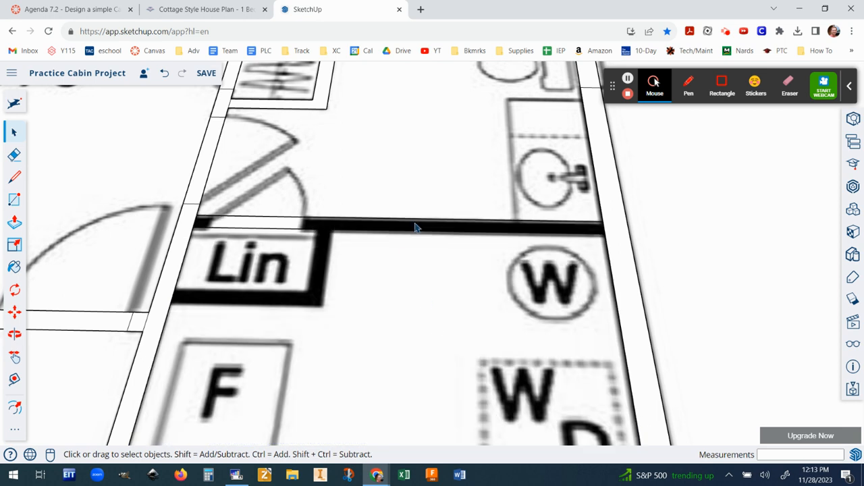
# - Mark the linen closet's door opening with two lines about 3 3/4" long across the wall, deleting the wall face beside the first line
pyautogui.click(15, 177)
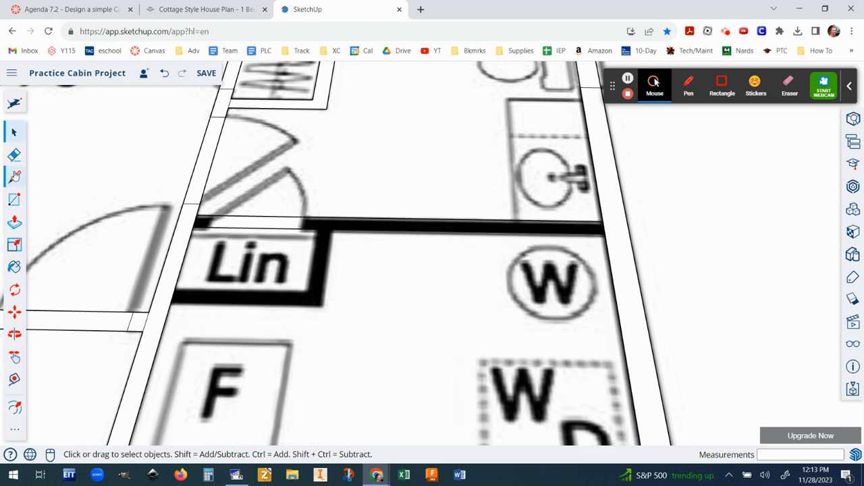
pyautogui.click(214, 216)
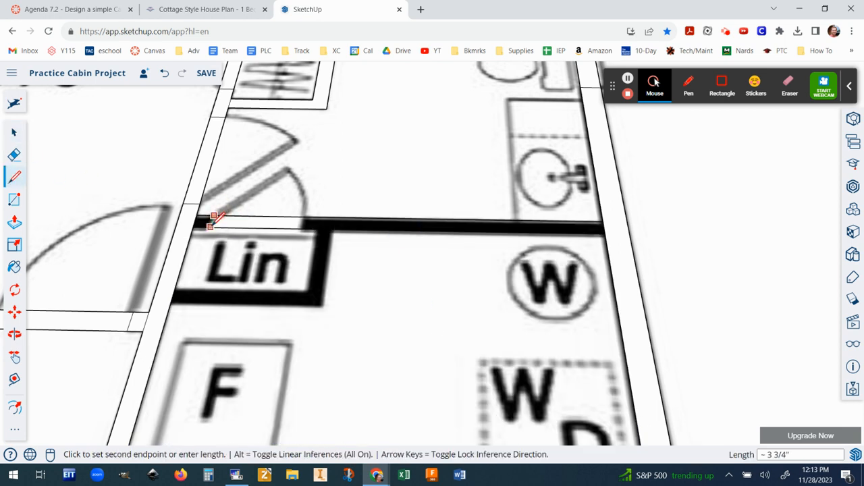
pyautogui.press('Escape')
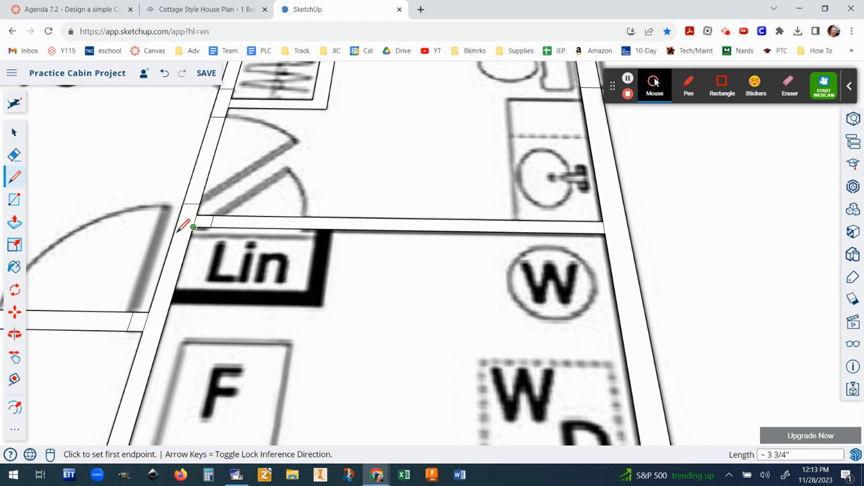
pyautogui.click(14, 132)
pyautogui.click(230, 223)
pyautogui.press('Delete')
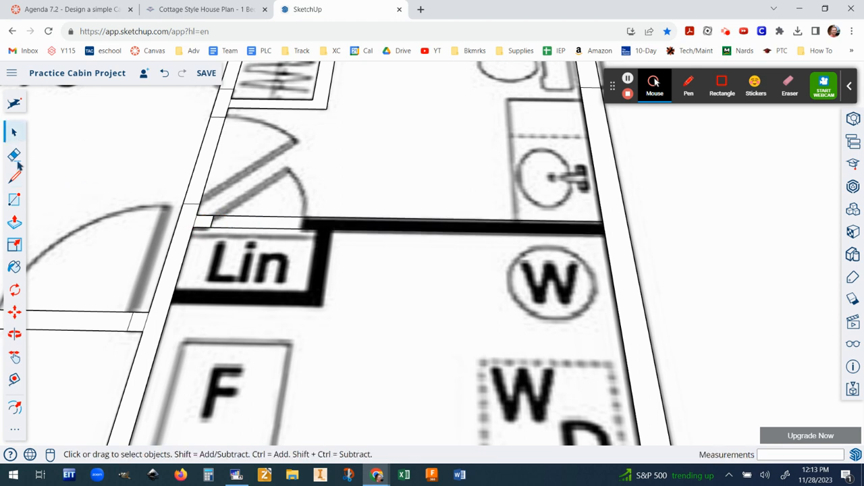
pyautogui.click(14, 176)
pyautogui.click(302, 216)
pyautogui.click(315, 229)
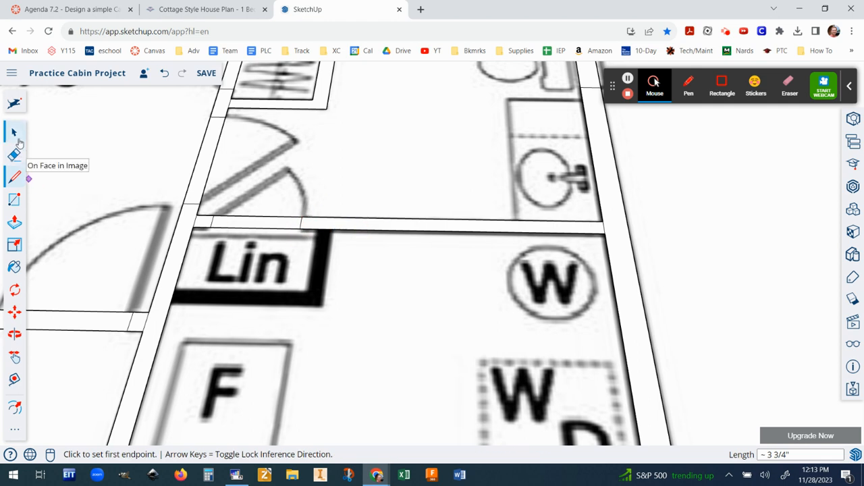
# - Trace the linen closet's inside edges, ending about 2' 6 1/4" across to the Bedroom-side wall, and delete the faces covering the closet and utility area
pyautogui.click(14, 176)
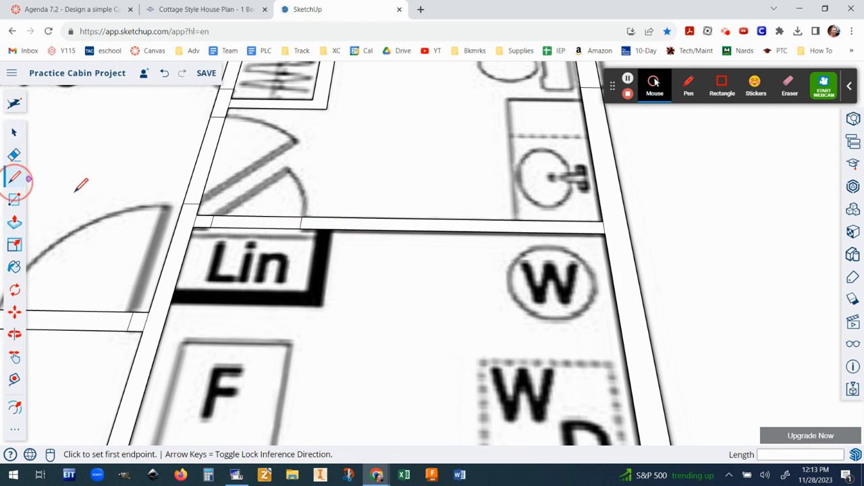
pyautogui.click(315, 228)
pyautogui.click(306, 289)
pyautogui.click(194, 288)
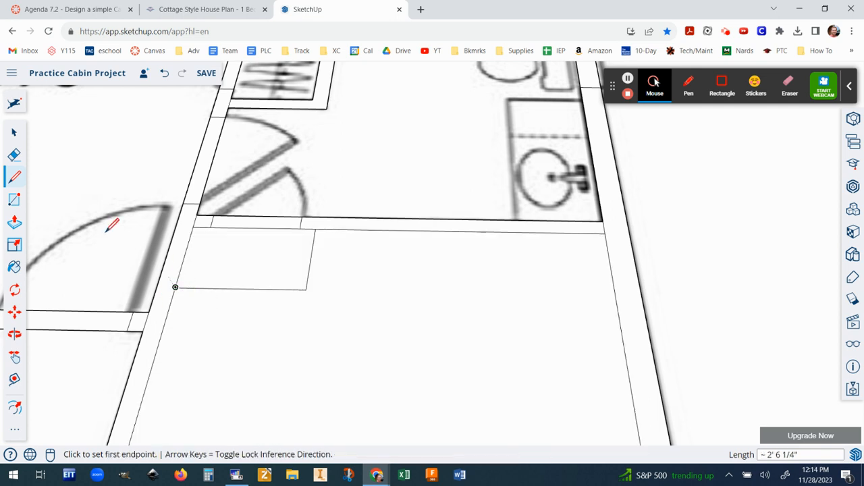
pyautogui.click(15, 133)
pyautogui.click(235, 253)
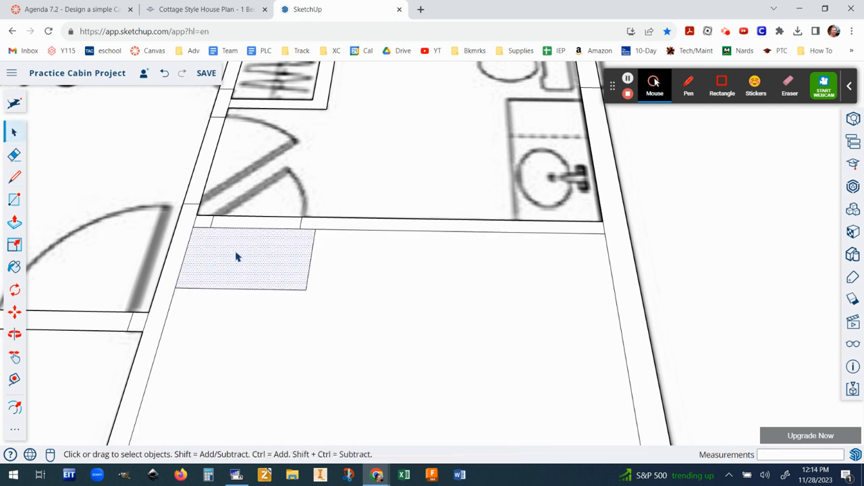
pyautogui.click(356, 338)
pyautogui.press('Delete')
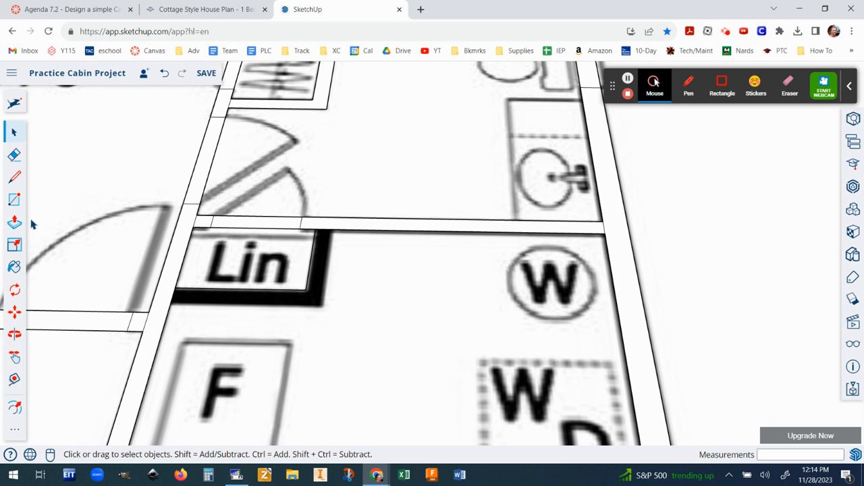
# - Trace the outer edges of the linen closet's walls, ending about 2' 10 9/16" across, and delete the face covering the utility area
pyautogui.click(15, 183)
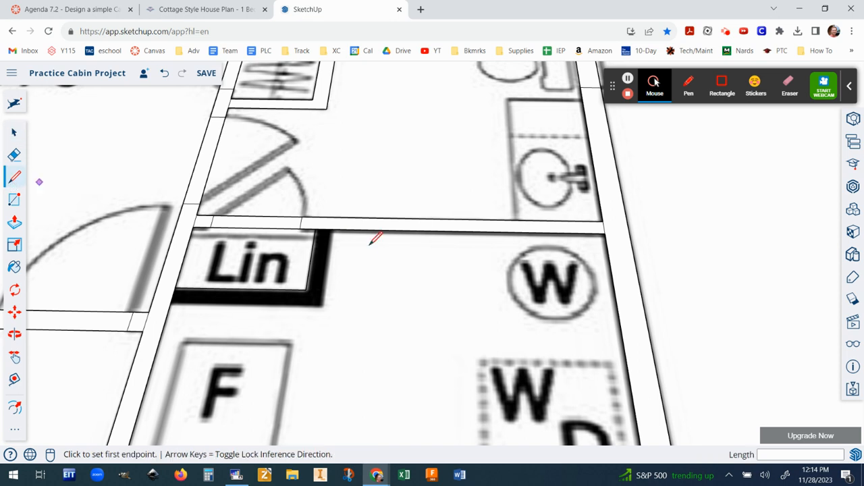
pyautogui.click(333, 230)
pyautogui.click(322, 304)
pyautogui.click(174, 303)
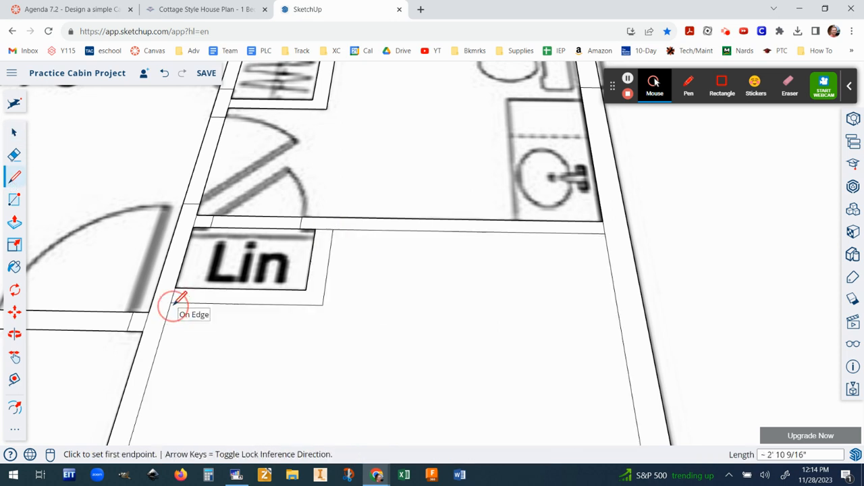
pyautogui.scroll(-3, 177, 300)
pyautogui.click(15, 132)
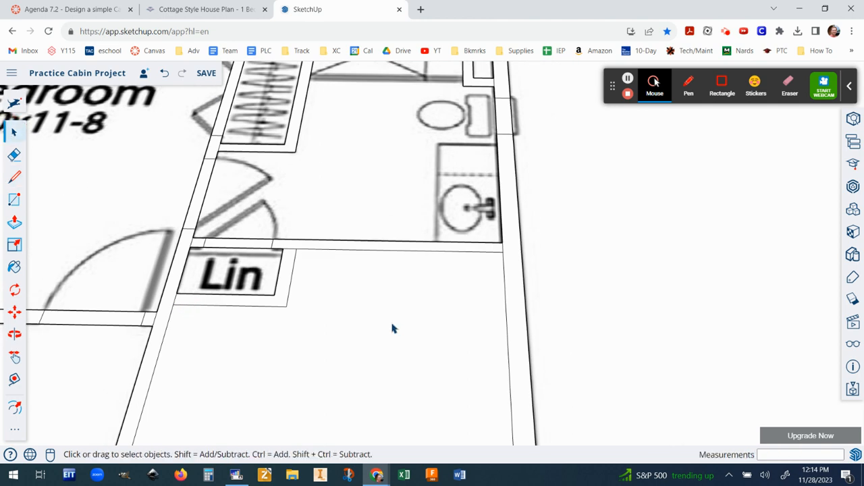
pyautogui.click(394, 328)
pyautogui.press('Delete')
pyautogui.scroll(-5, 340, 317)
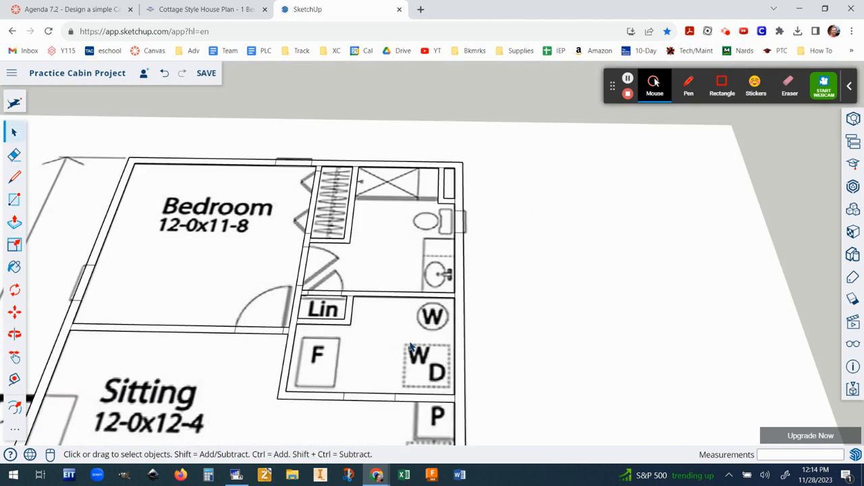
pyautogui.moveTo(331, 346)
pyautogui.mouseDown(button='middle')
pyautogui.moveTo(579, 223)
pyautogui.moveTo(594, 203)
pyautogui.mouseUp(button='middle')
pyautogui.moveTo(554, 410); pyautogui.dragTo(544, 271, button='middle')
pyautogui.scroll(-2, 545, 267)
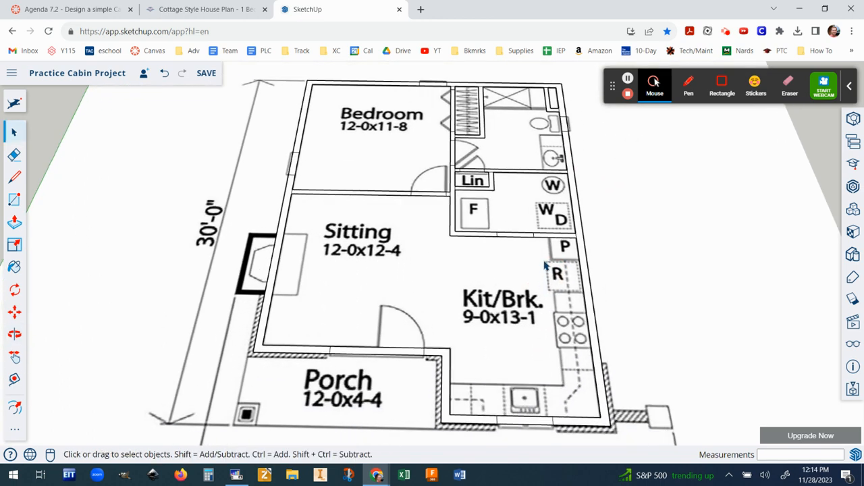